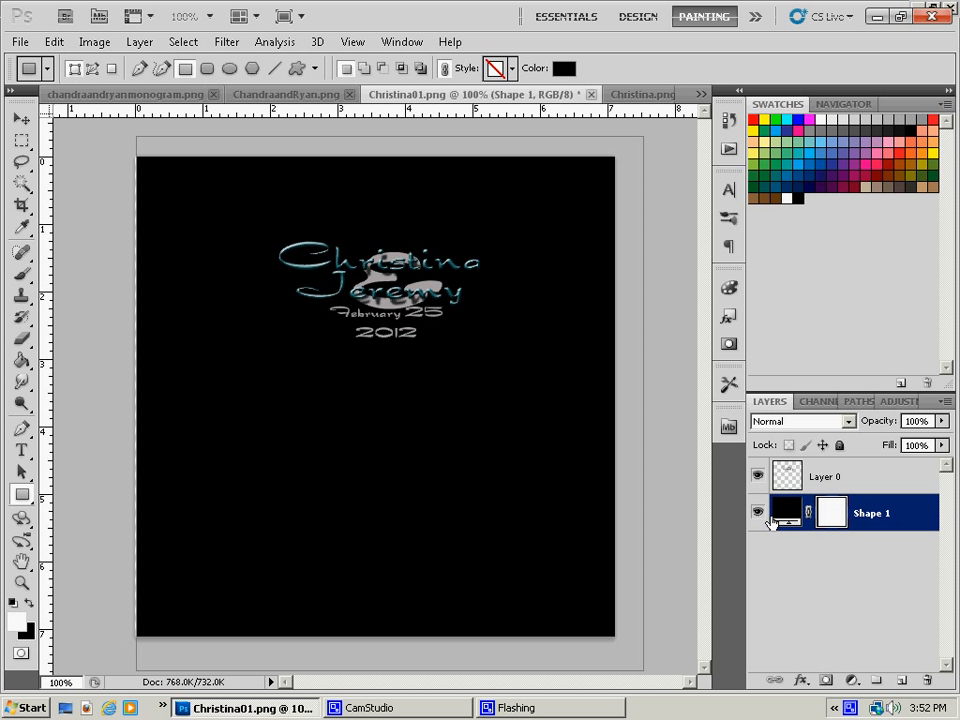
# - Hide the black Shape 1 layer and set the foreground color to dark red 990a0a
pyautogui.click(757, 514)
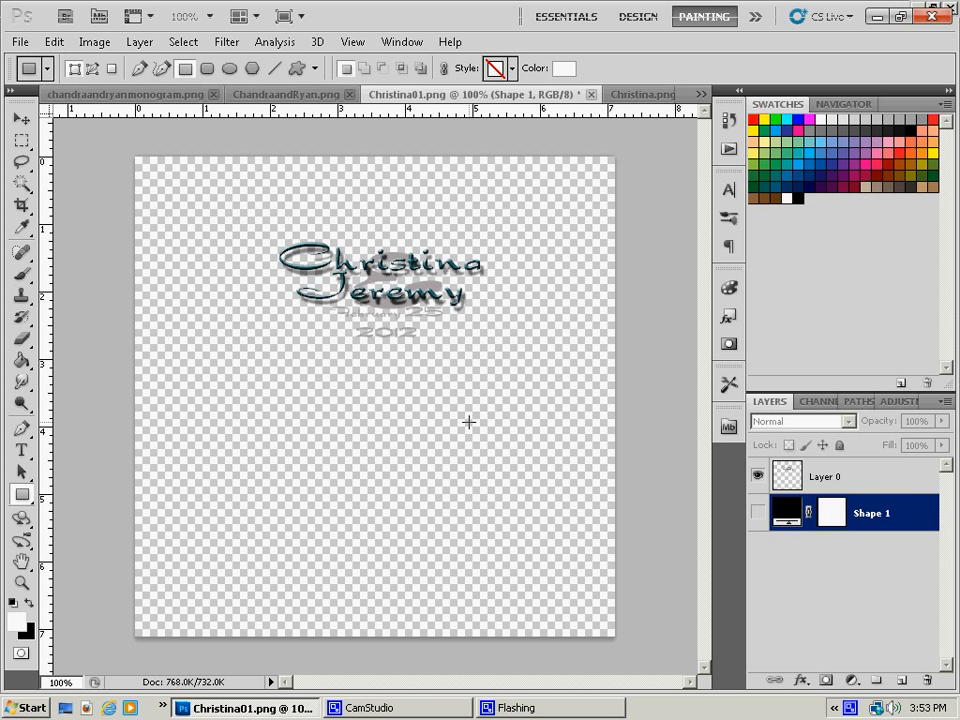
pyautogui.click(17, 622)
pyautogui.click(626, 307)
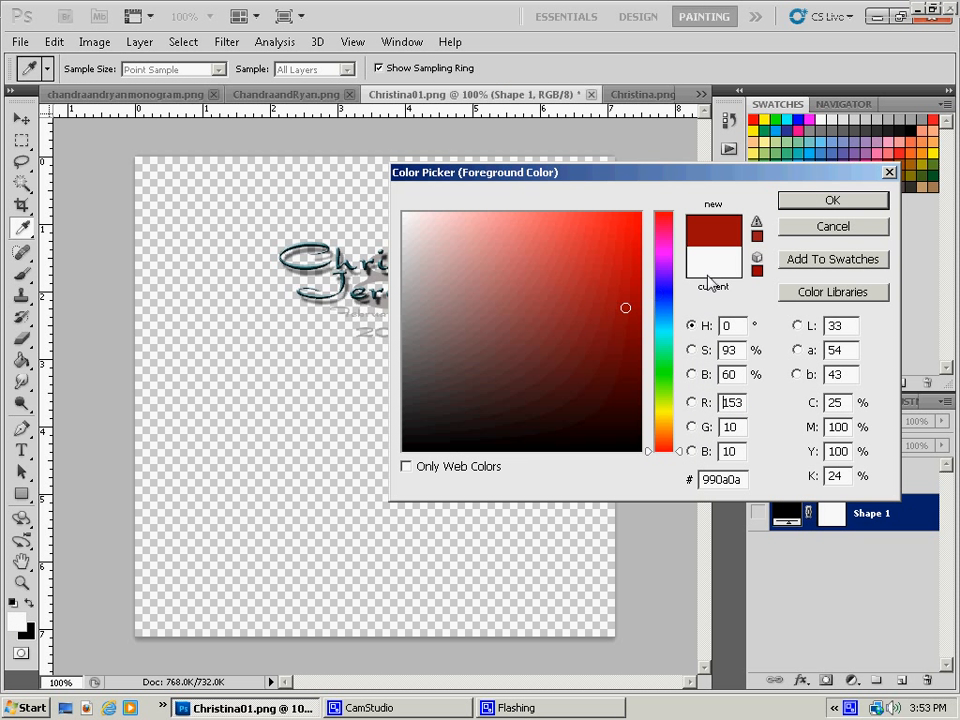
pyautogui.click(820, 201)
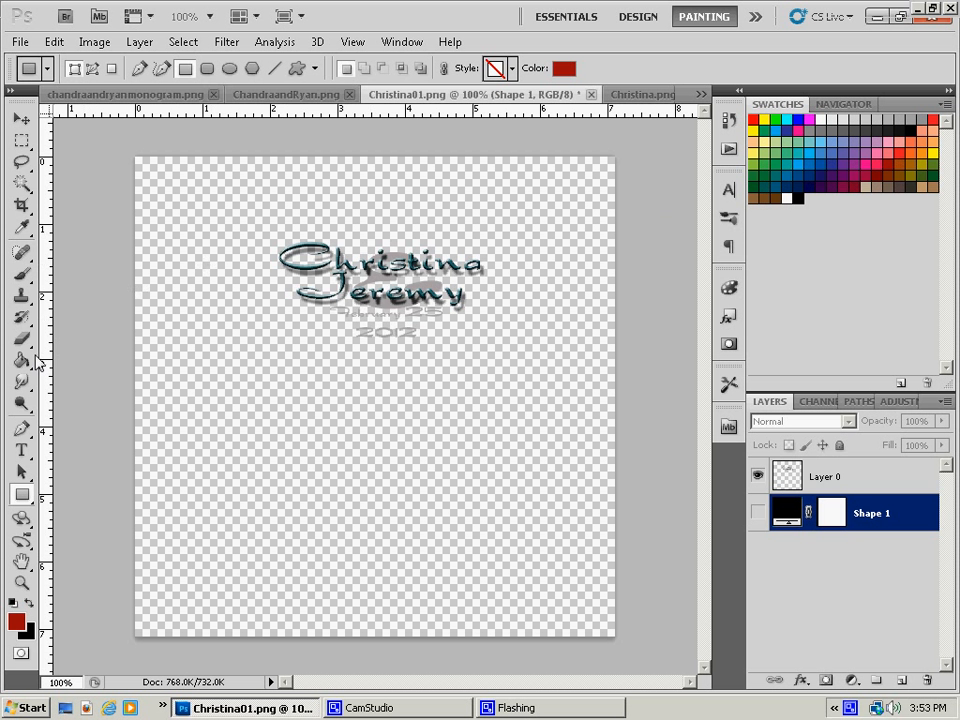
# - Draw a dark red rectangle behind the names across the canvas's upper half and hide its layer
pyautogui.click(21, 450)
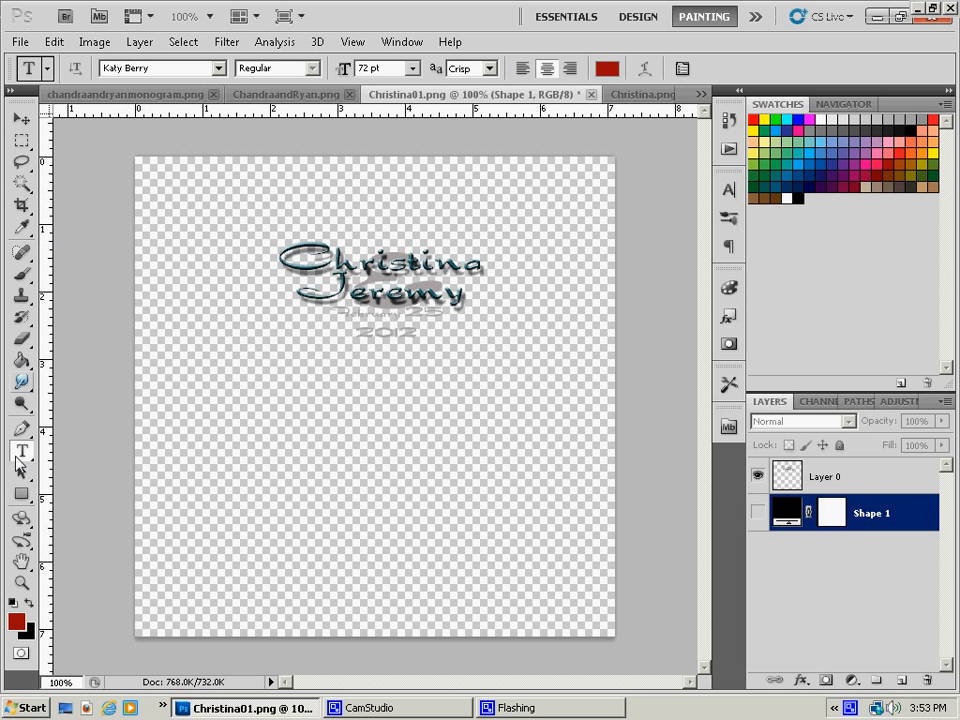
pyautogui.click(21, 493)
pyautogui.moveTo(168, 200); pyautogui.dragTo(622, 400)
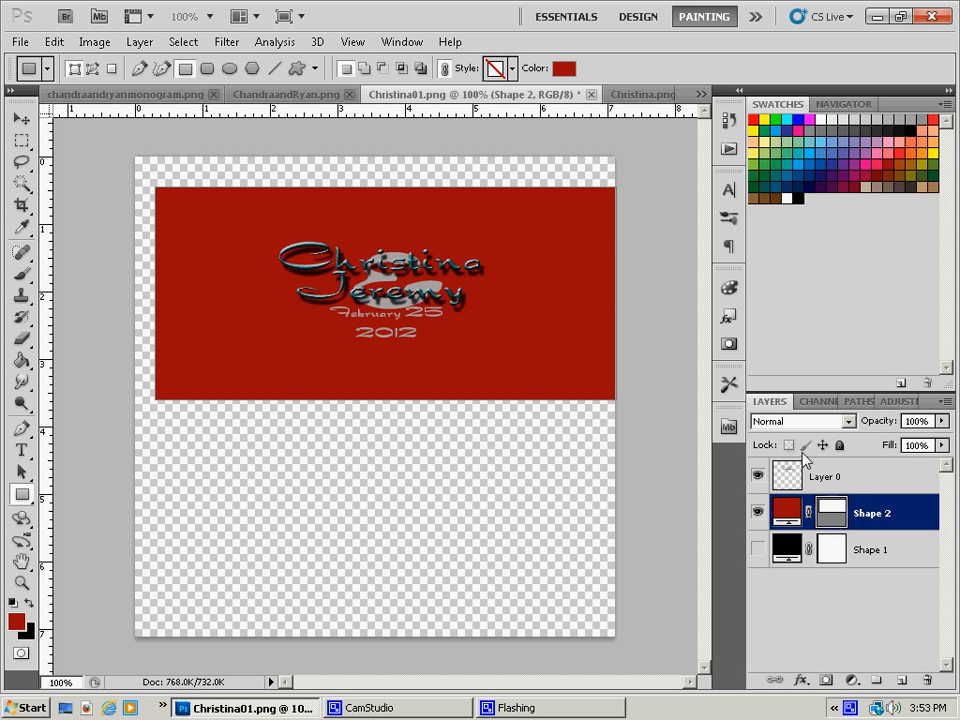
pyautogui.click(757, 512)
pyautogui.click(756, 548)
pyautogui.click(756, 548)
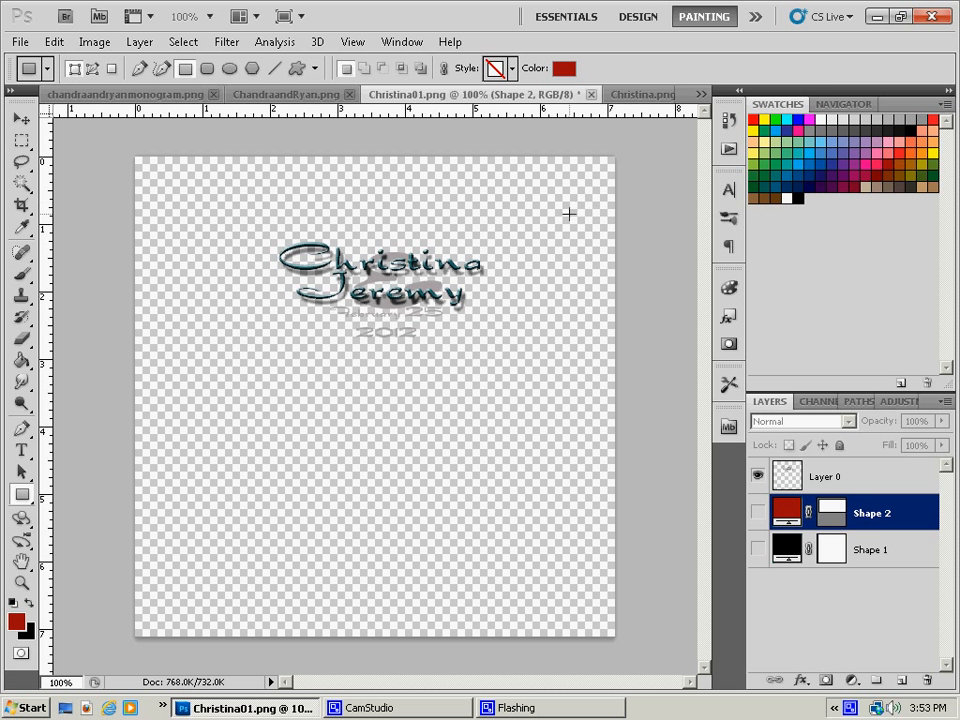
# - Examine the finished monogram designs in the other open documents, ending on the one with the diamond pattern
pyautogui.click(638, 96)
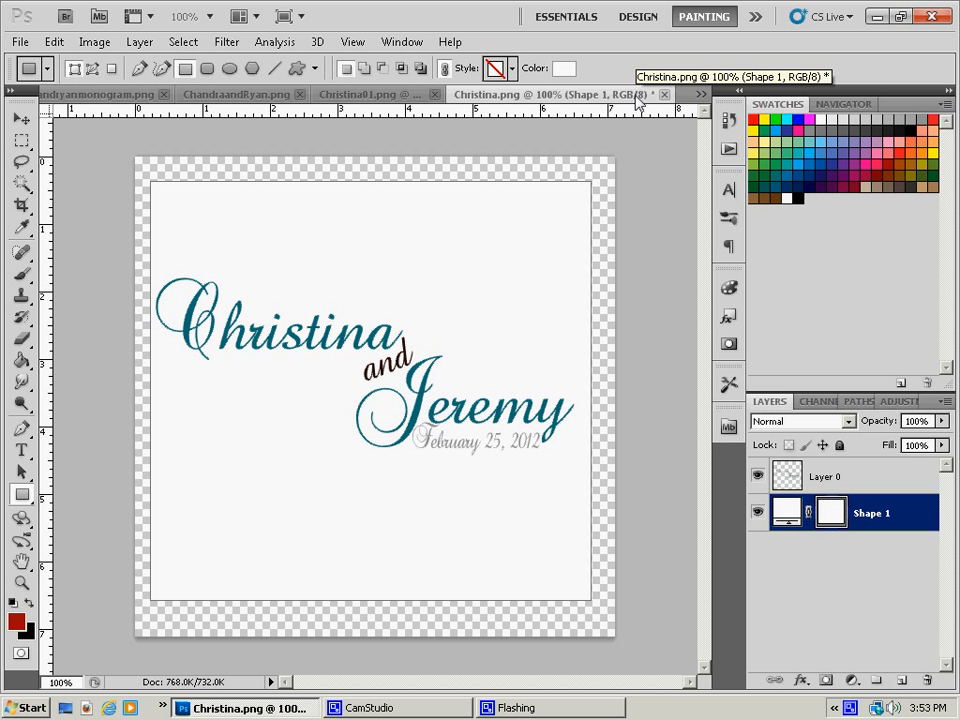
pyautogui.click(699, 94)
pyautogui.click(730, 114)
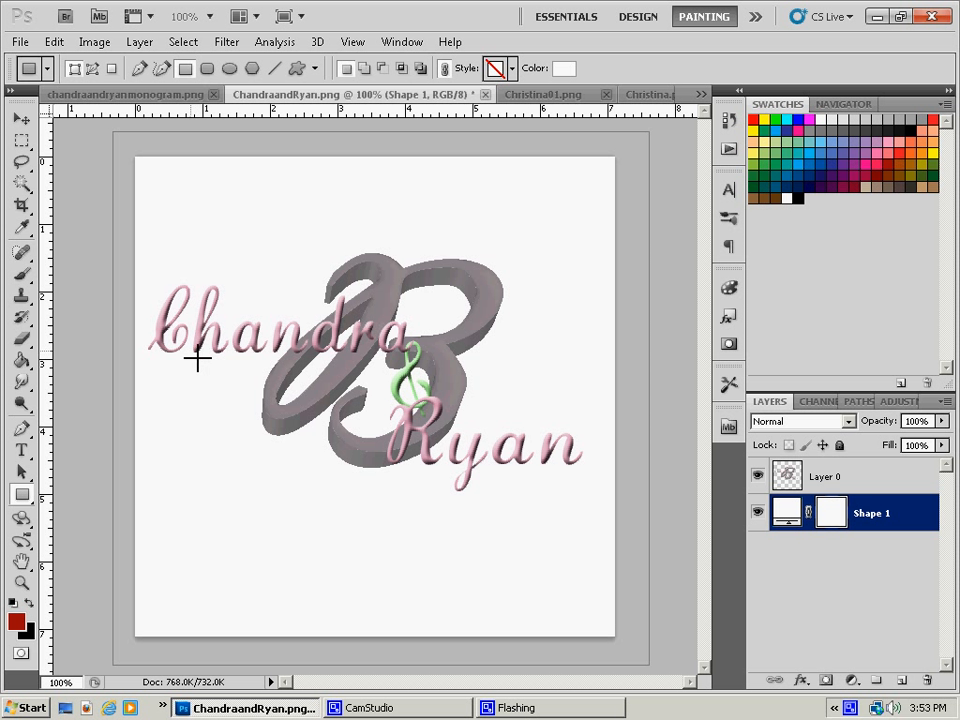
pyautogui.click(702, 95)
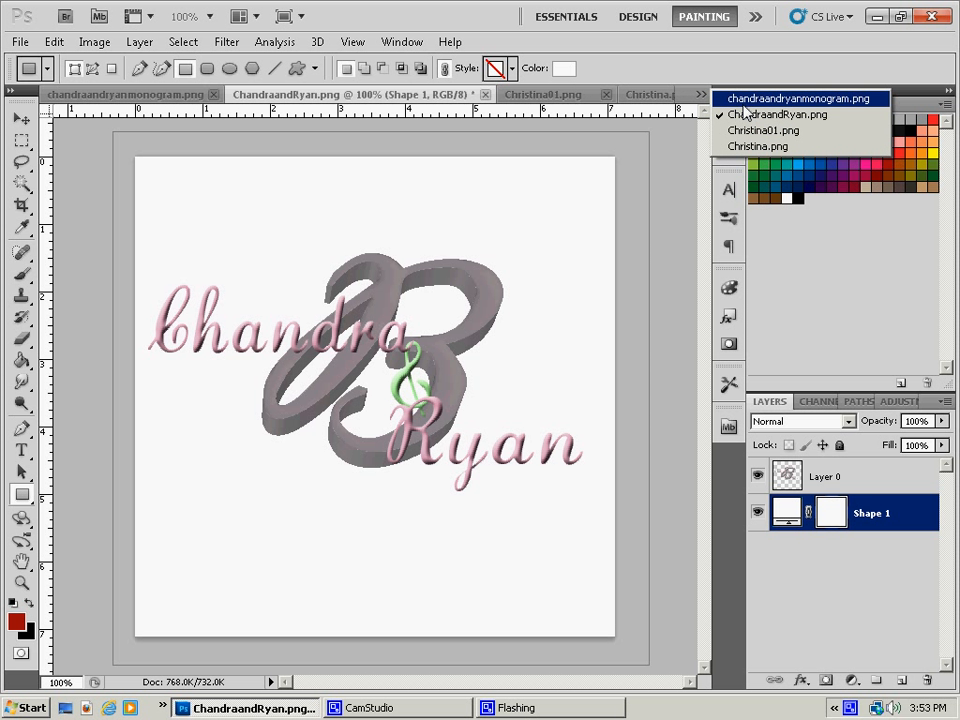
pyautogui.click(798, 98)
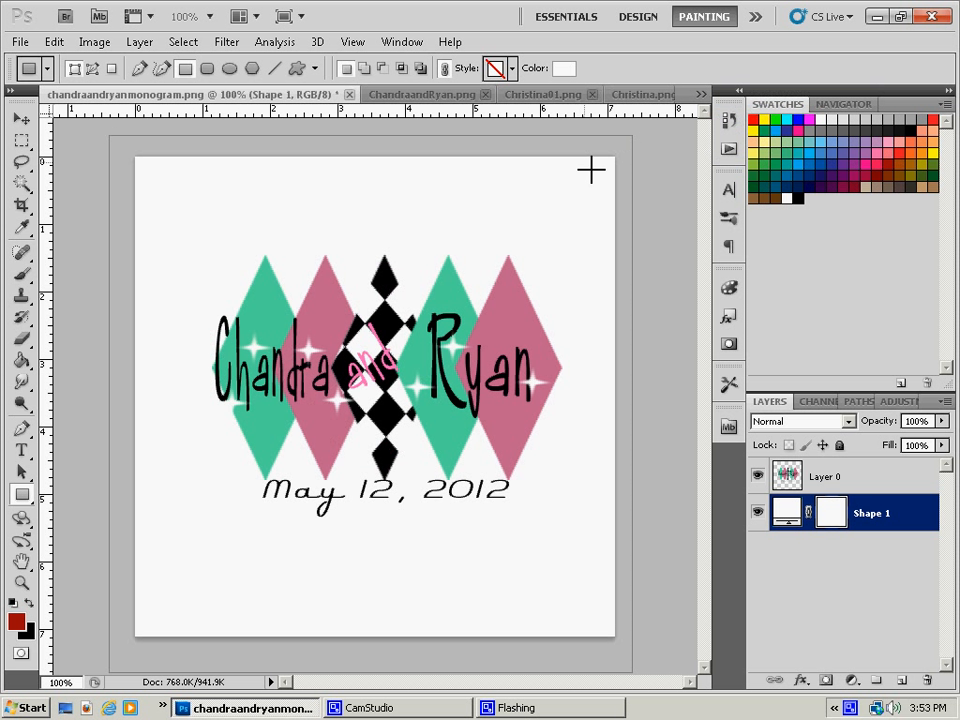
# - Create a new 512 x 512 pixel document at 72 pixels/inch in RGB Color with a white background
pyautogui.click(20, 42)
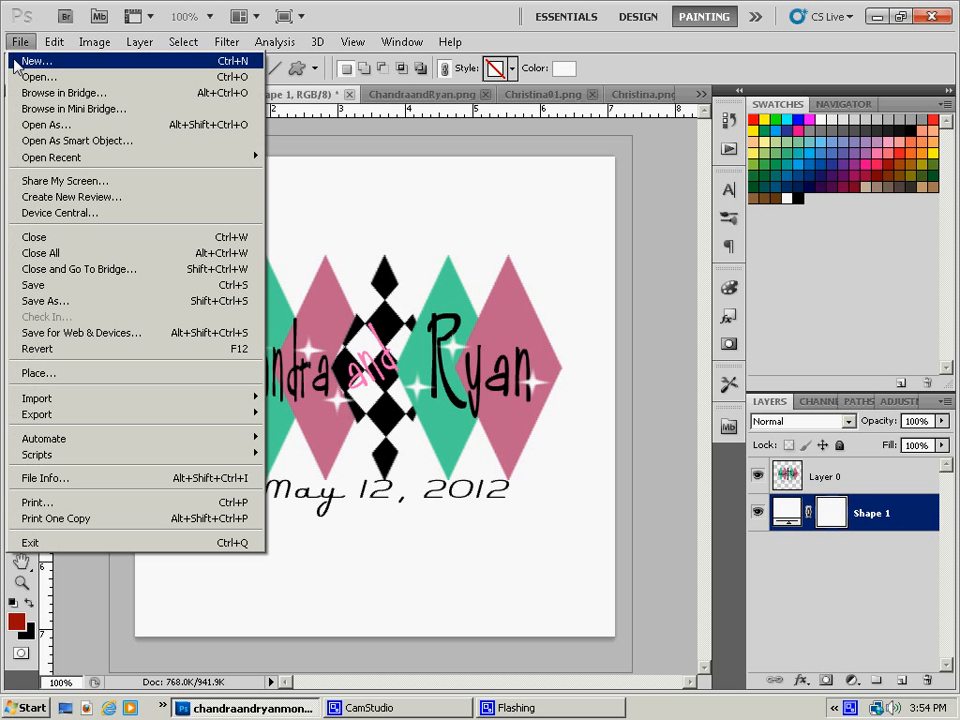
pyautogui.click(20, 60)
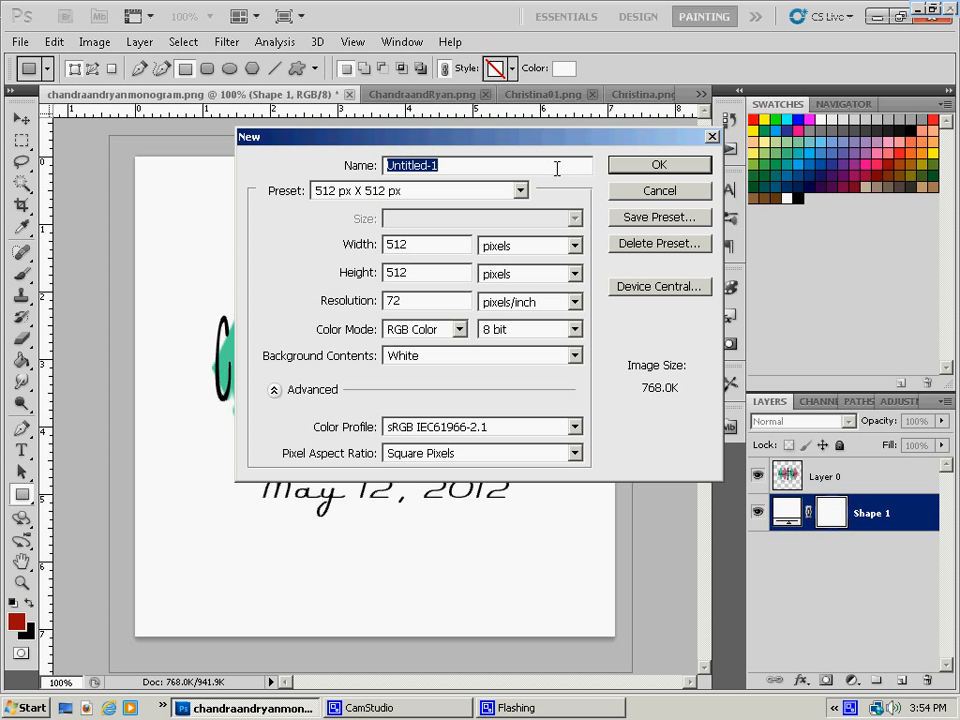
pyautogui.click(525, 246)
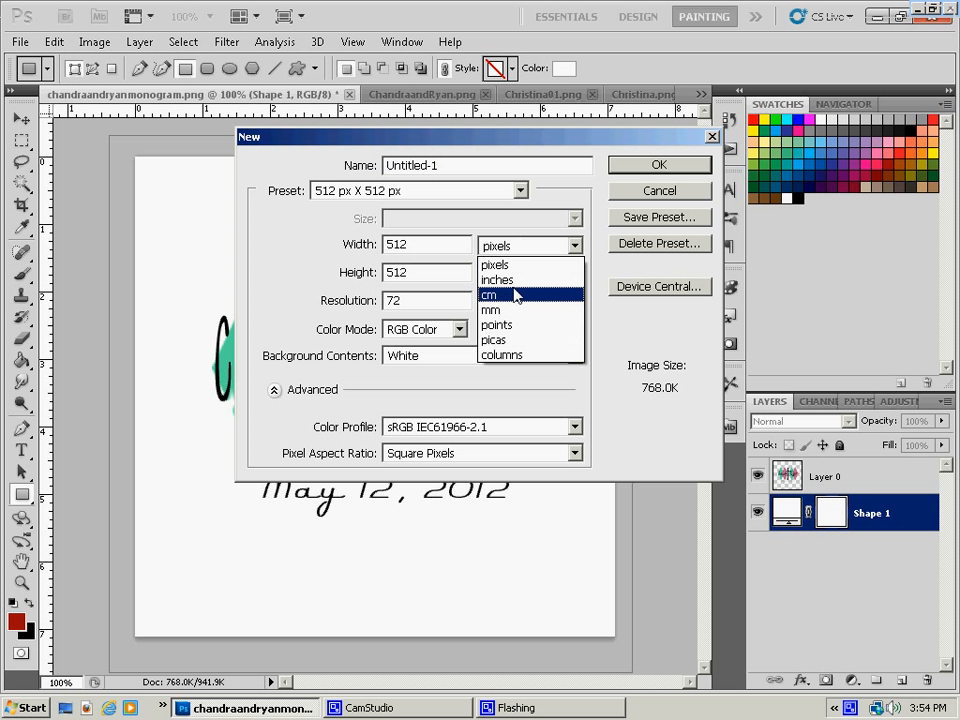
pyautogui.click(426, 236)
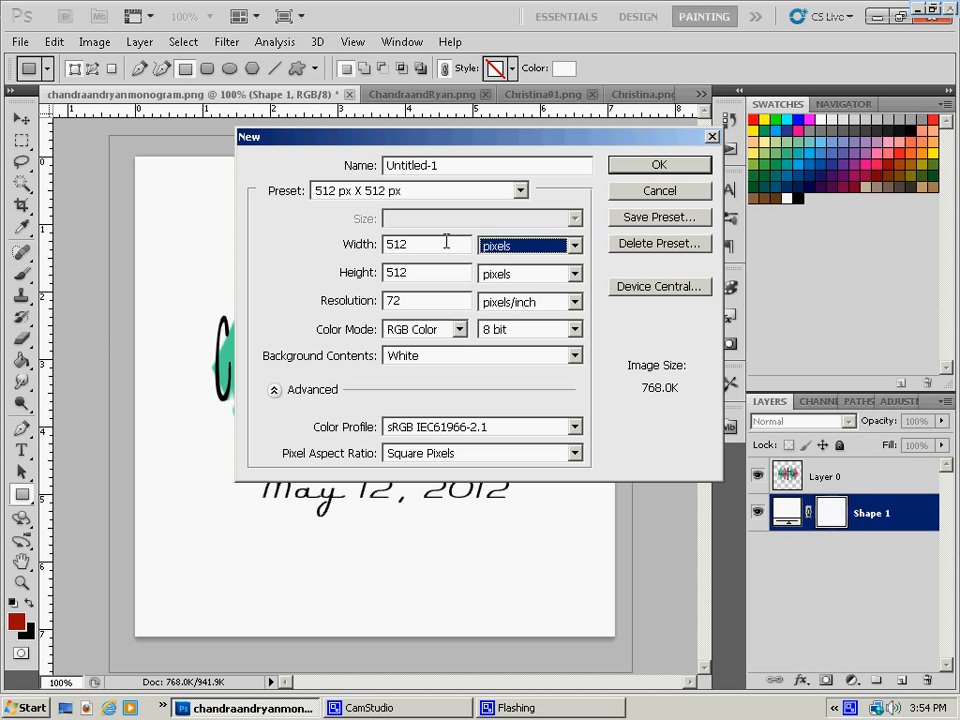
pyautogui.click(637, 172)
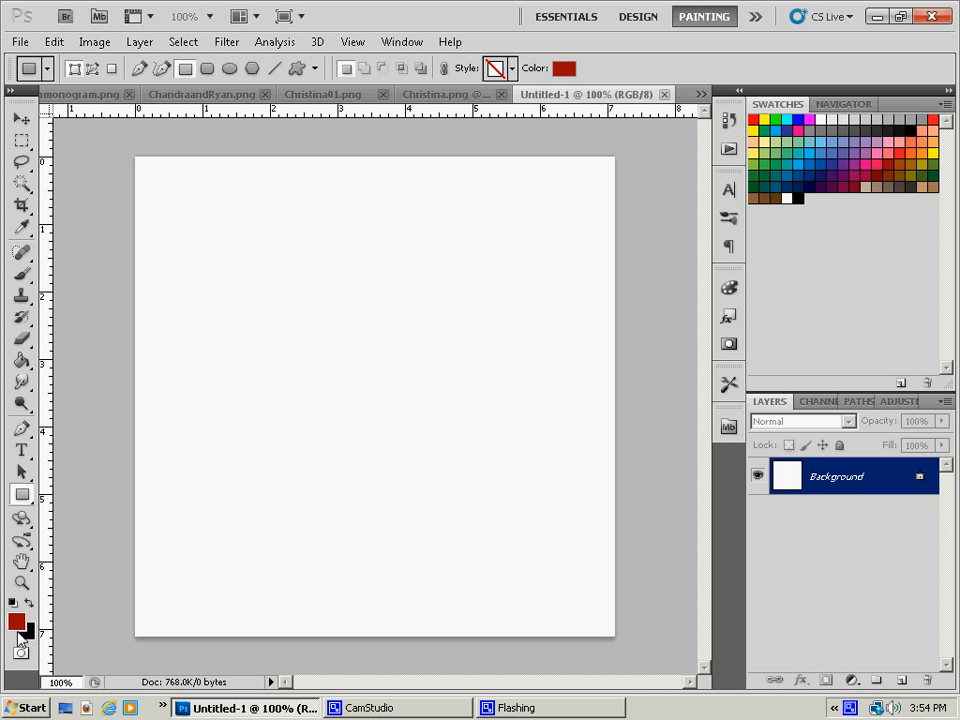
# - Add a text box in the canvas's upper part containing the first partner's first name in dark red 72 pt Katy Berry
pyautogui.click(21, 450)
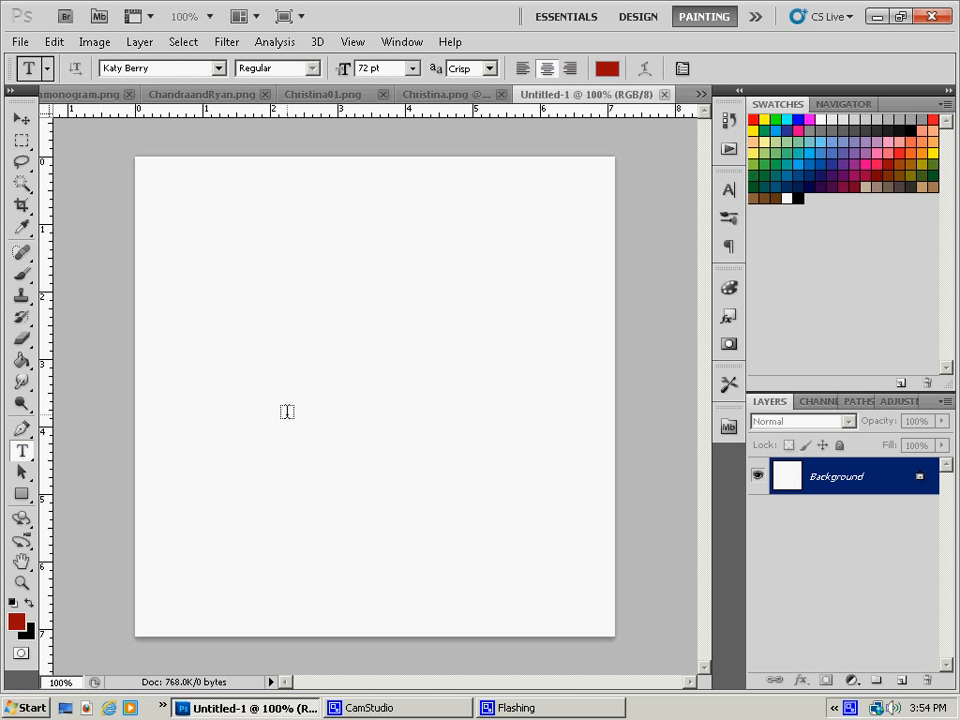
pyautogui.moveTo(163, 214)
pyautogui.mouseDown()
pyautogui.moveTo(342, 342)
pyautogui.moveTo(464, 384)
pyautogui.mouseUp()
pyautogui.write('JAN')
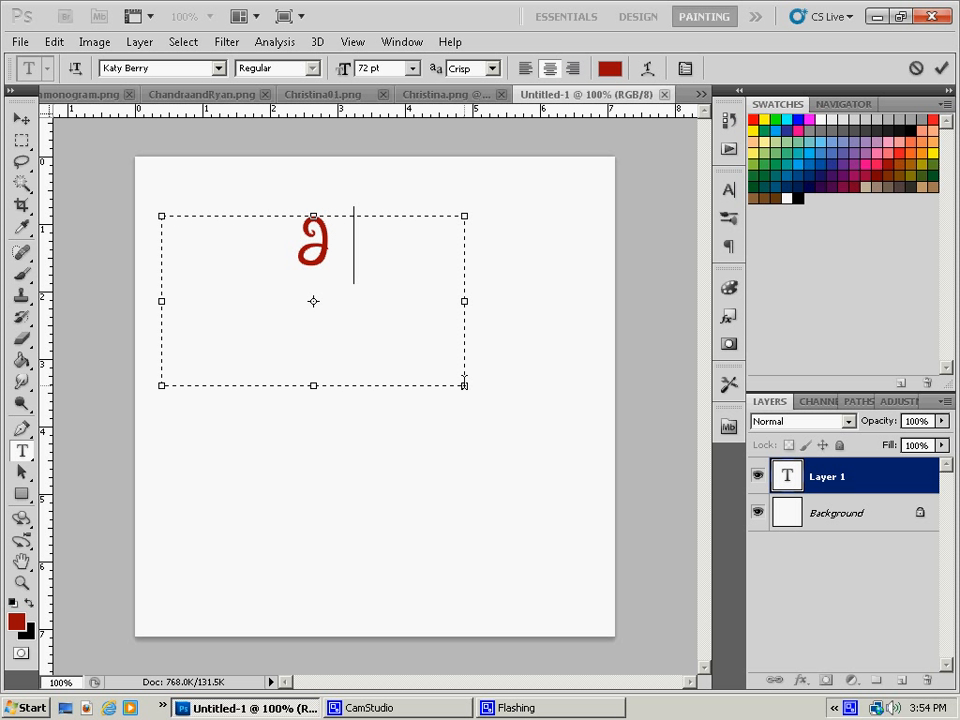
pyautogui.press('BackSpace')
pyautogui.press('BackSpace')
pyautogui.write('ane')
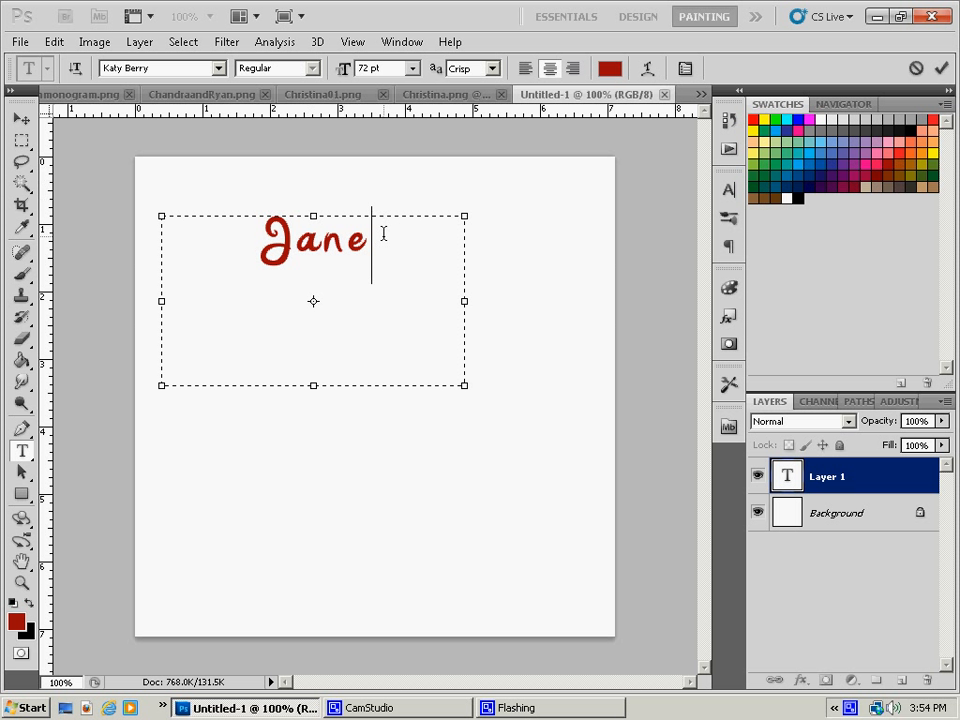
# - Try the Giddyup Std font on the first partner's name
pyautogui.moveTo(384, 237); pyautogui.dragTo(166, 241)
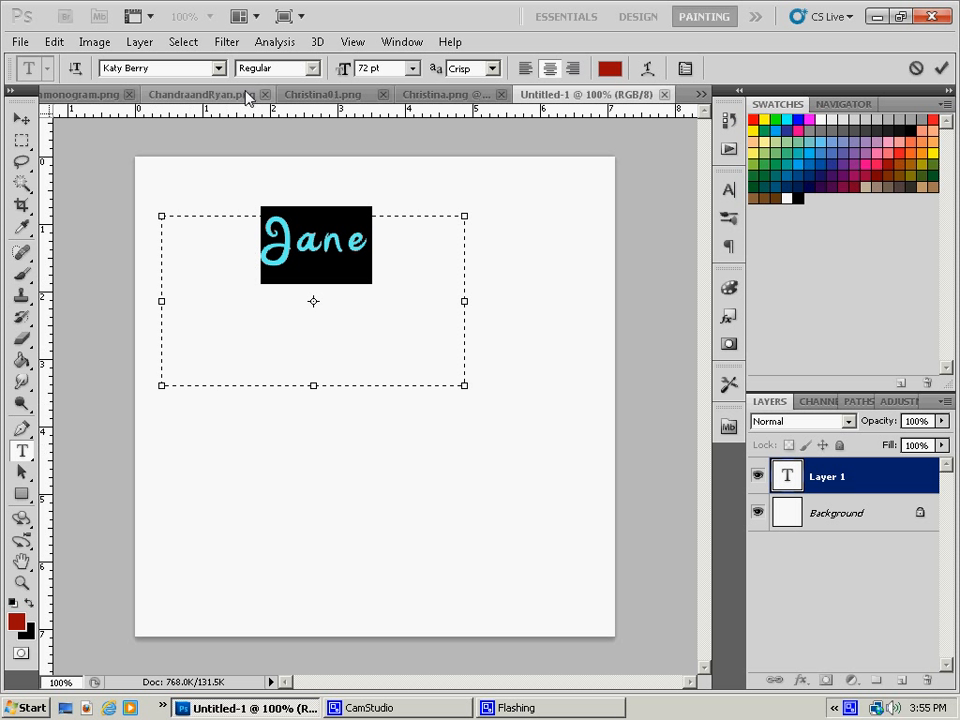
pyautogui.click(222, 69)
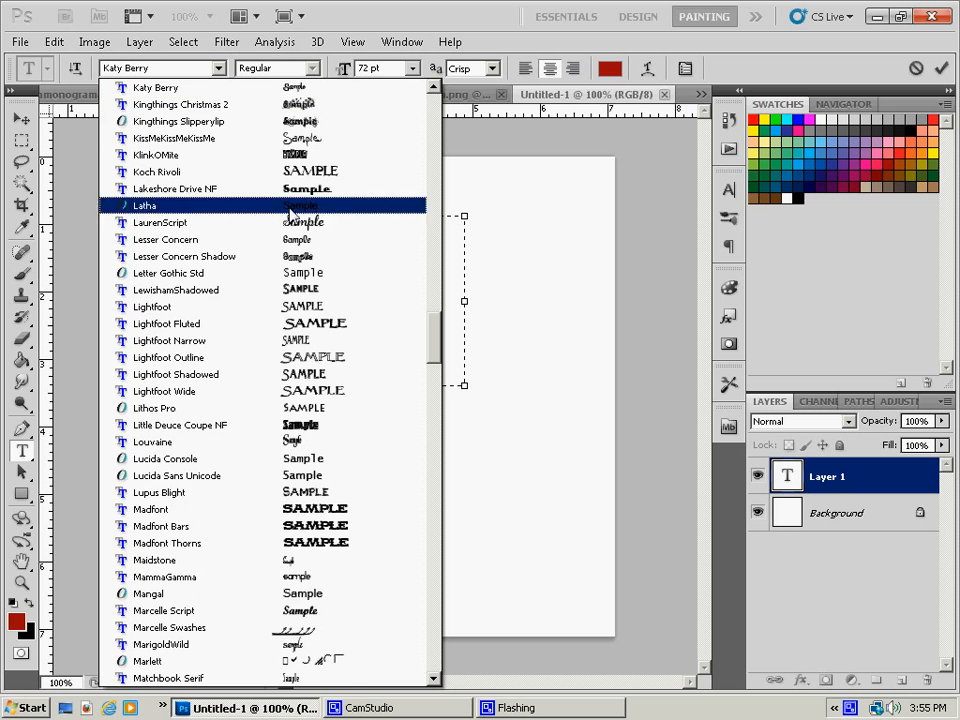
pyautogui.scroll(3, 307, 290)
pyautogui.scroll(9, 307, 290)
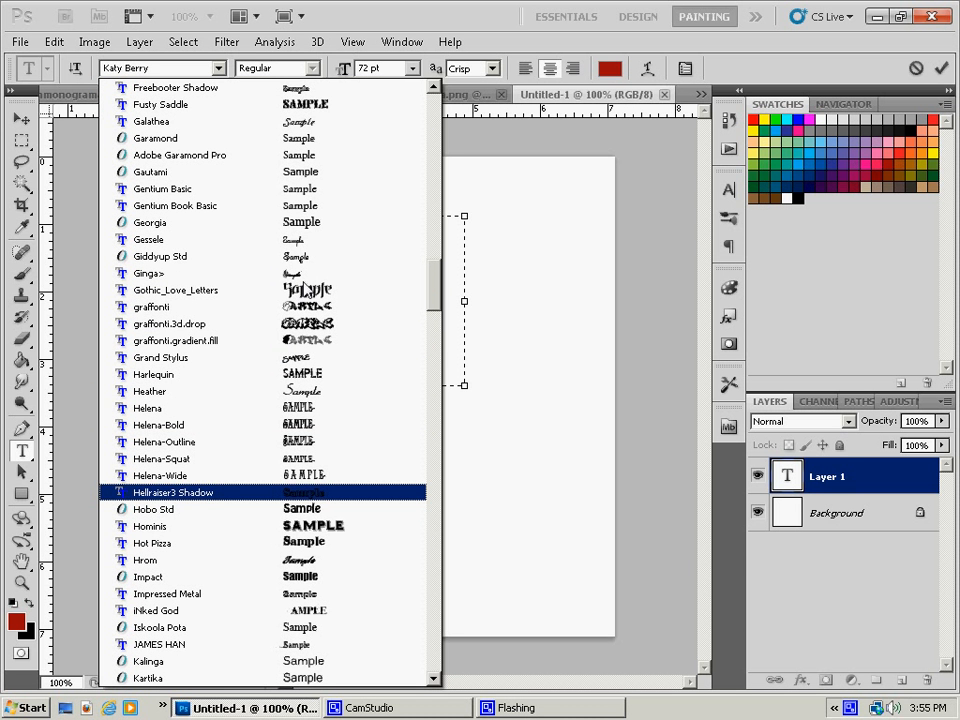
pyautogui.click(300, 256)
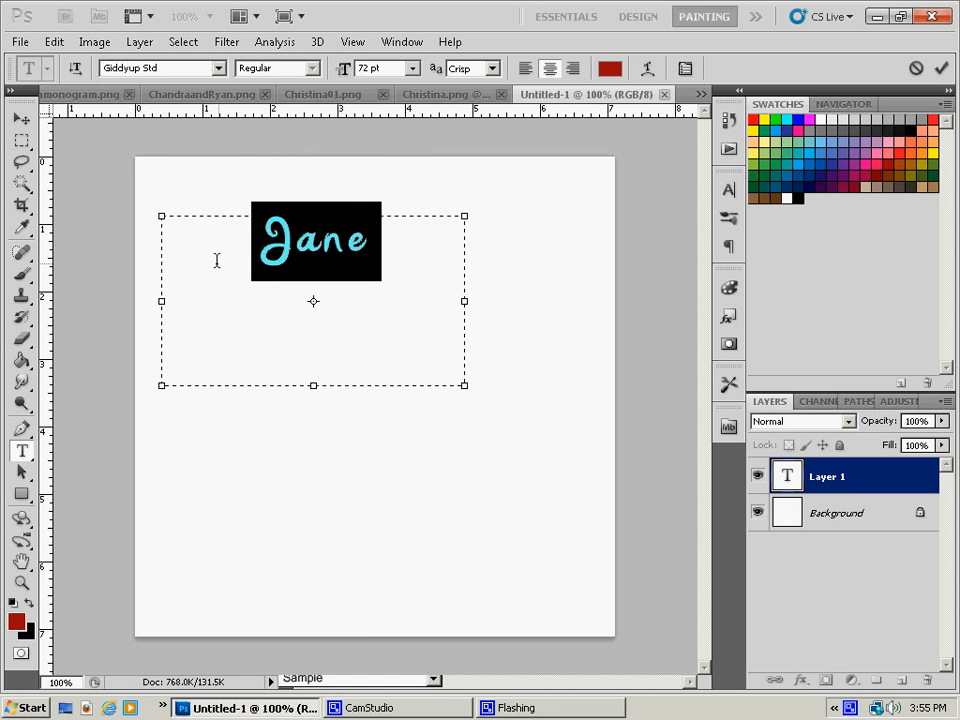
# - Set the first partner's name in the Gessele font and commit the text
pyautogui.click(200, 67)
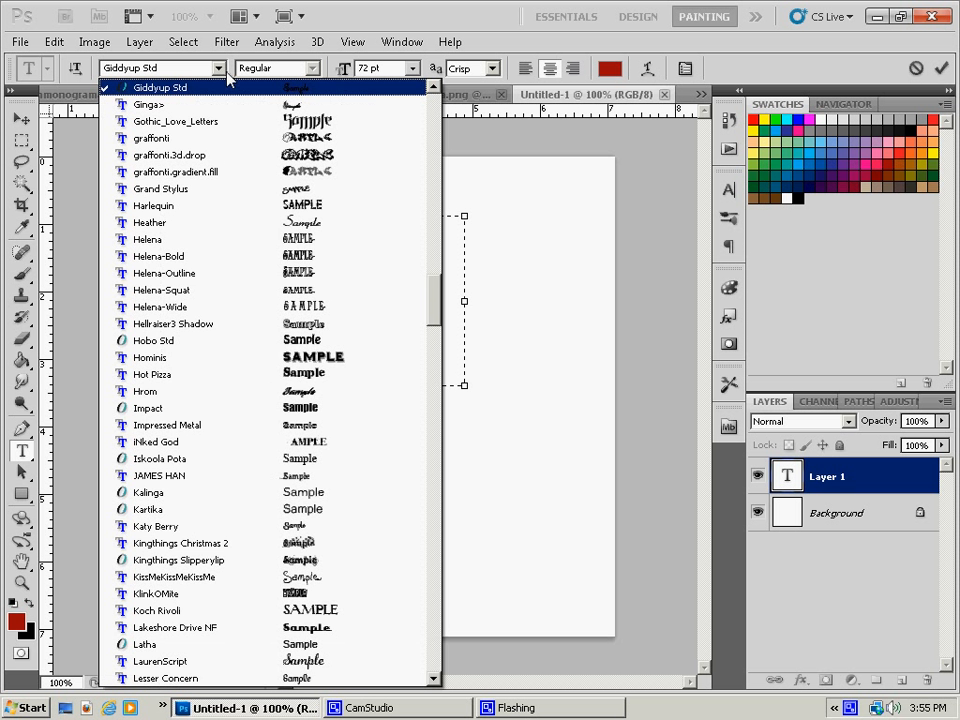
pyautogui.scroll(1, 242, 130)
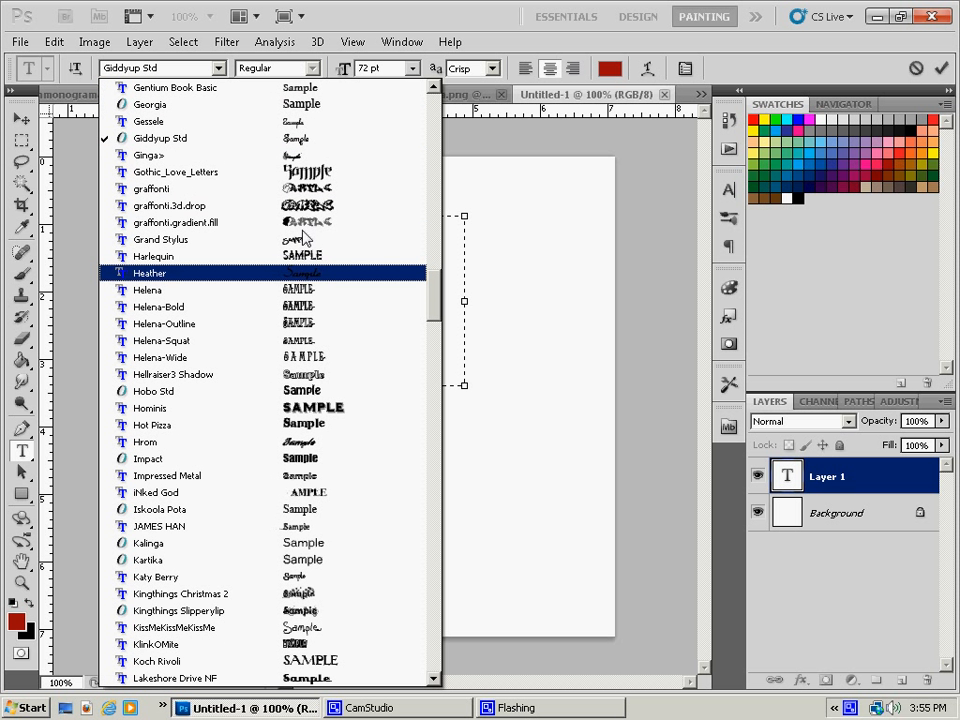
pyautogui.click(300, 124)
pyautogui.click(319, 278)
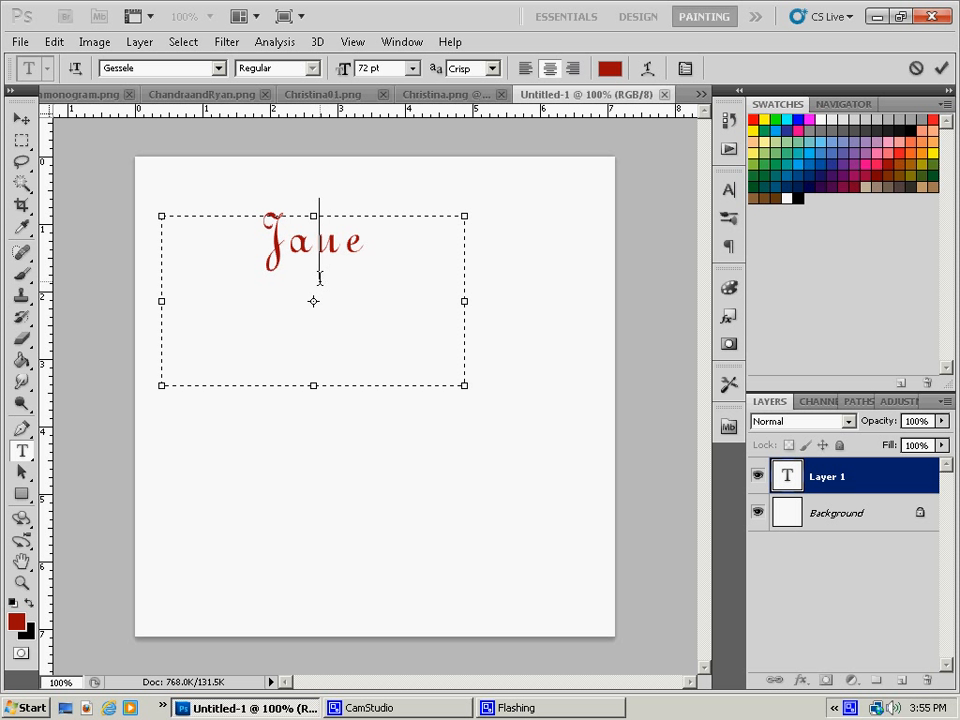
pyautogui.moveTo(366, 242); pyautogui.dragTo(225, 243)
pyautogui.click(394, 251)
pyautogui.click(941, 70)
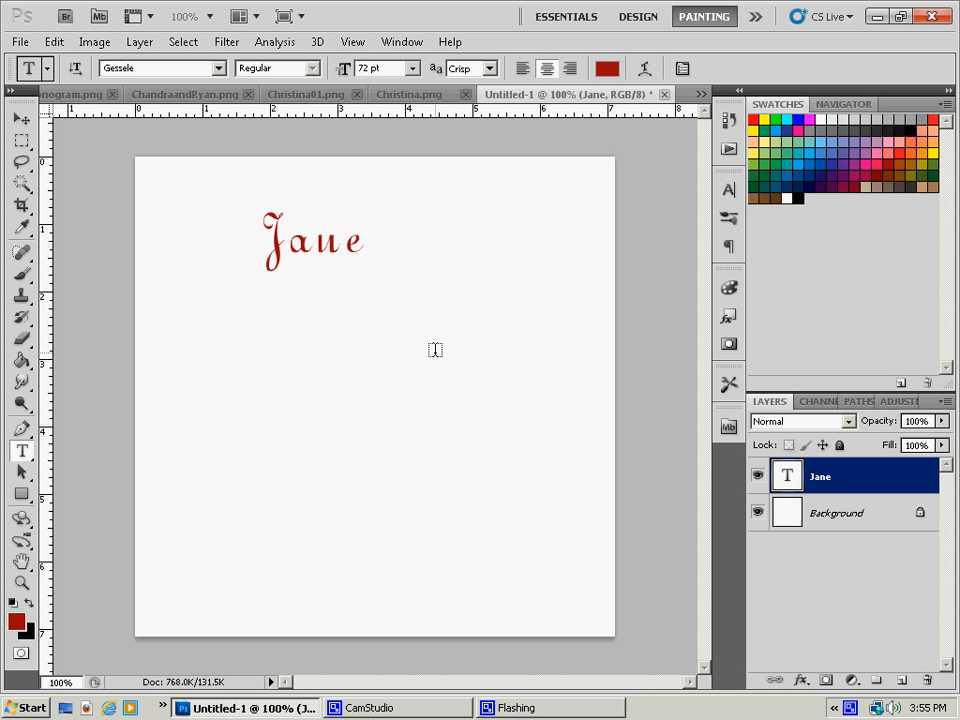
# - Add a second text box in the canvas's lower part with the other partner's first name in dark red 72 pt Gessele
pyautogui.moveTo(204, 410); pyautogui.dragTo(479, 598)
pyautogui.write('John')
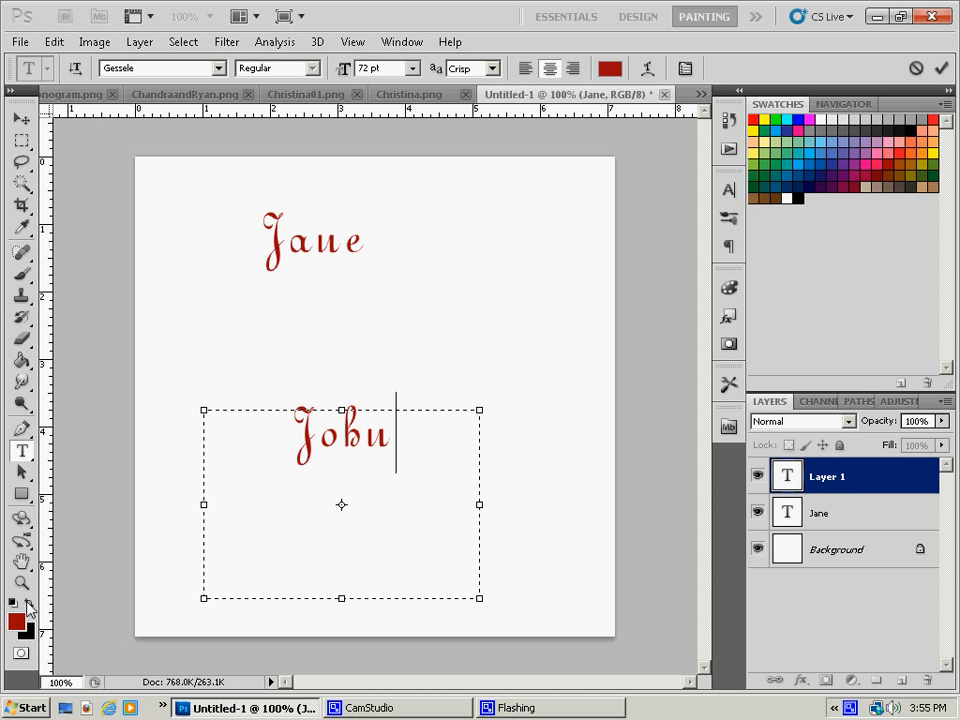
pyautogui.click(940, 69)
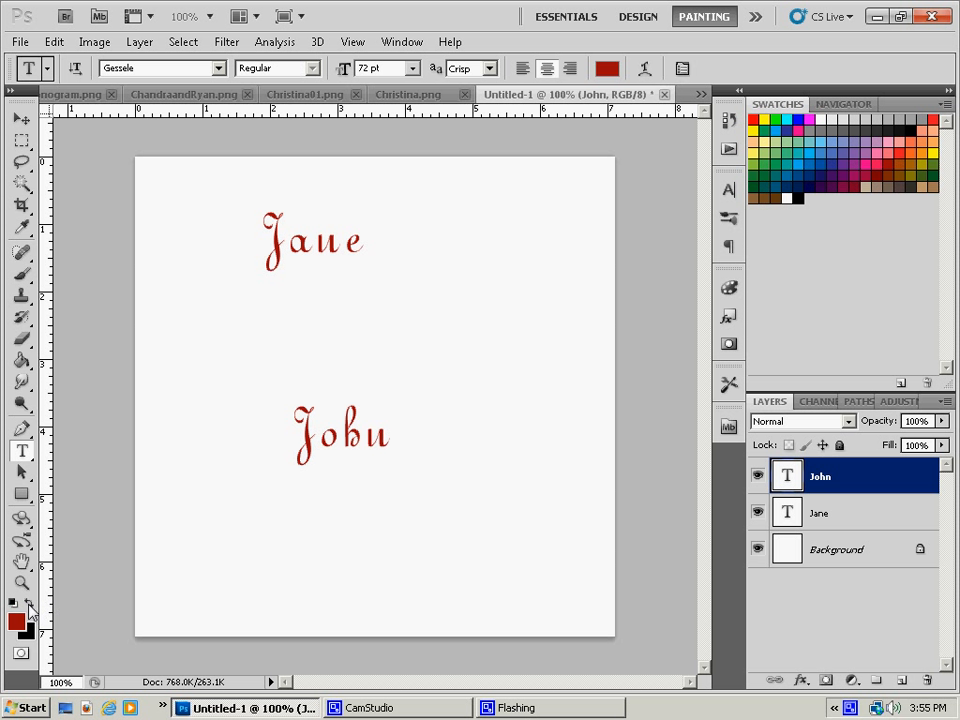
# - Swap the foreground and background colors and set the foreground color to teal 0f6d6c
pyautogui.click(29, 604)
pyautogui.click(16, 620)
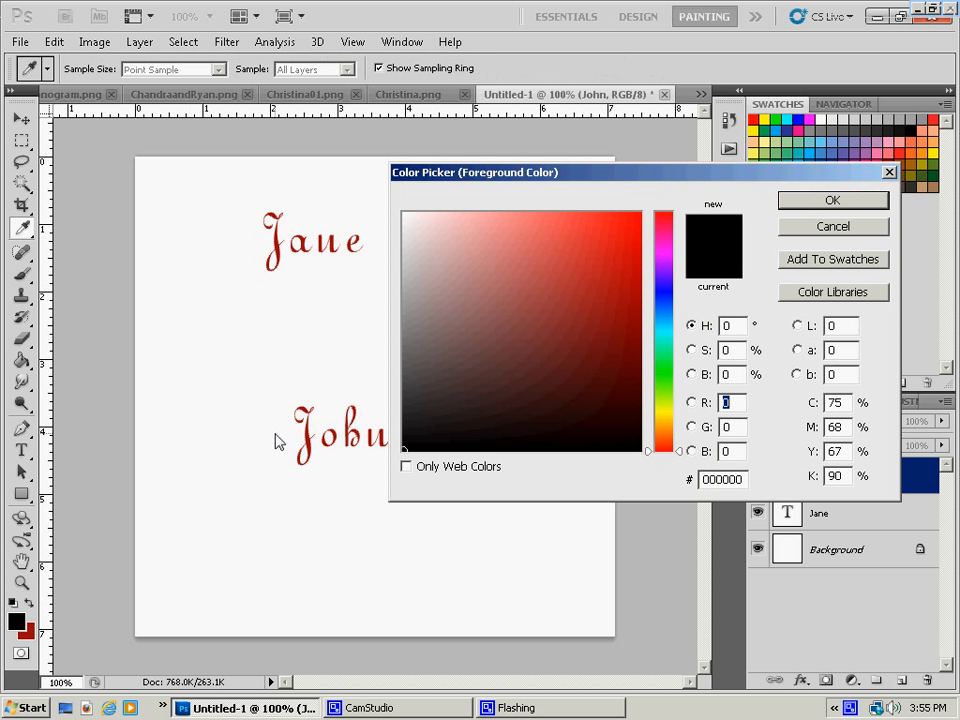
pyautogui.click(663, 333)
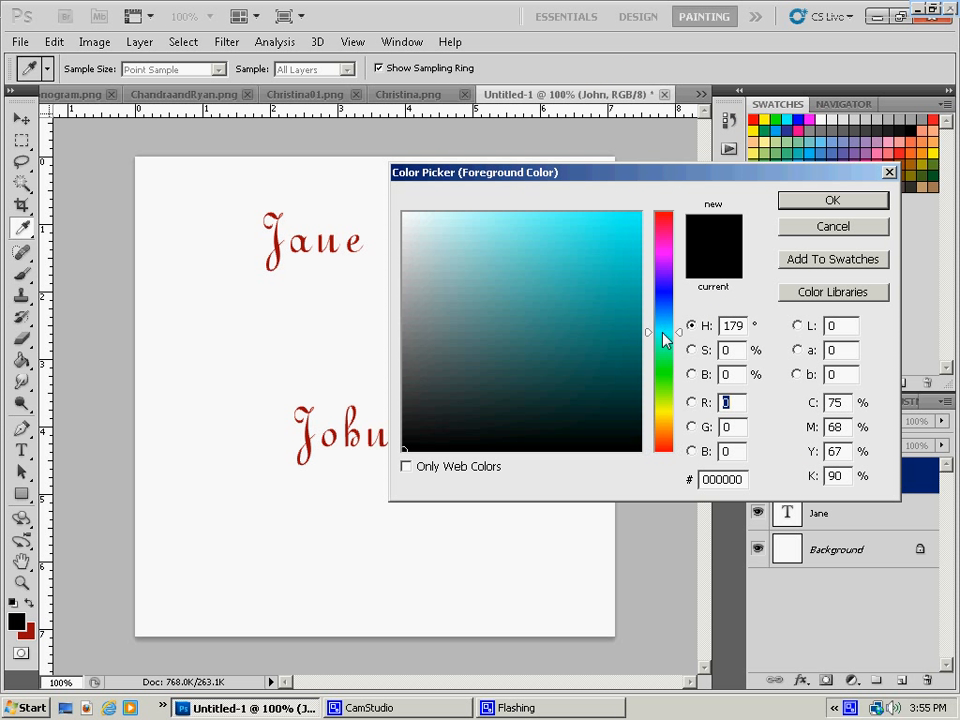
pyautogui.moveTo(606, 381); pyautogui.dragTo(609, 349)
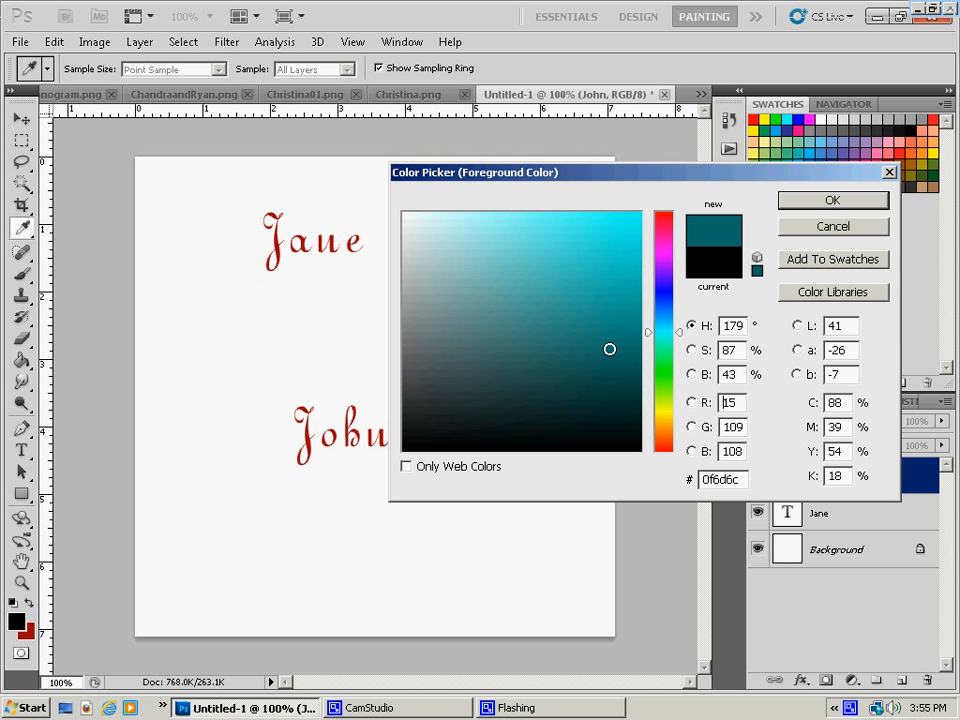
pyautogui.click(815, 203)
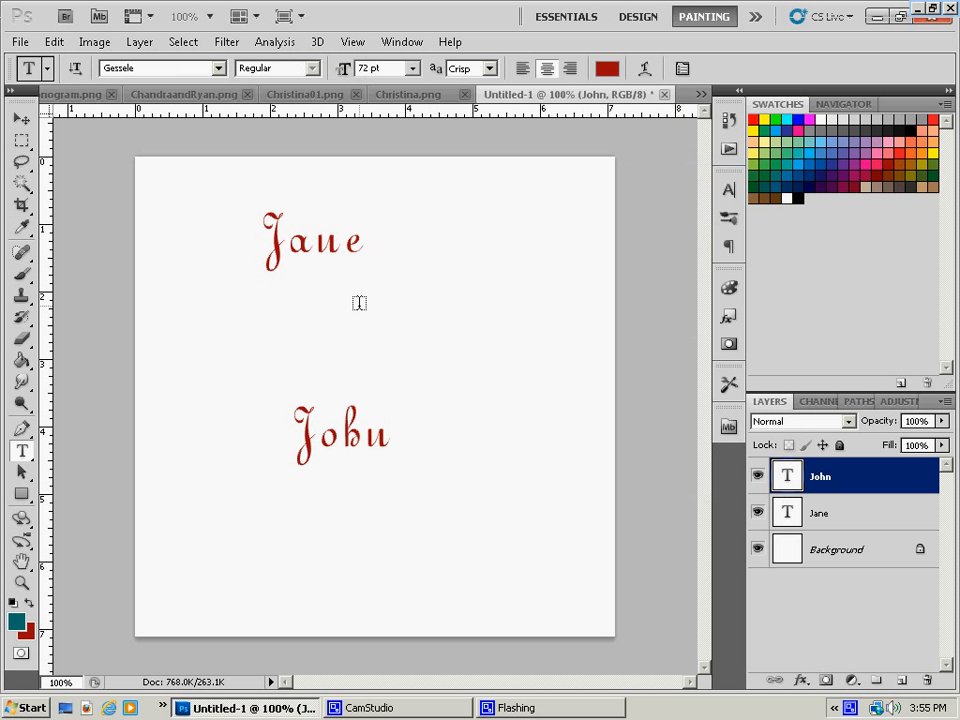
# - Draw a text box spanning the gap between the two names and try an ampersand in it
pyautogui.moveTo(247, 286); pyautogui.dragTo(397, 486)
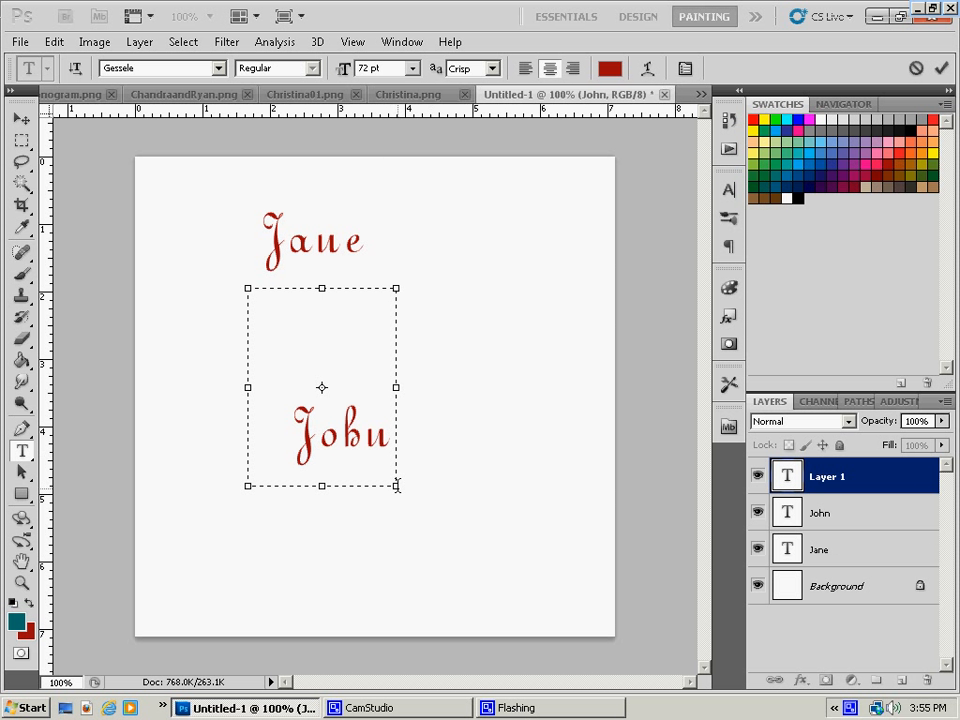
pyautogui.write('&')
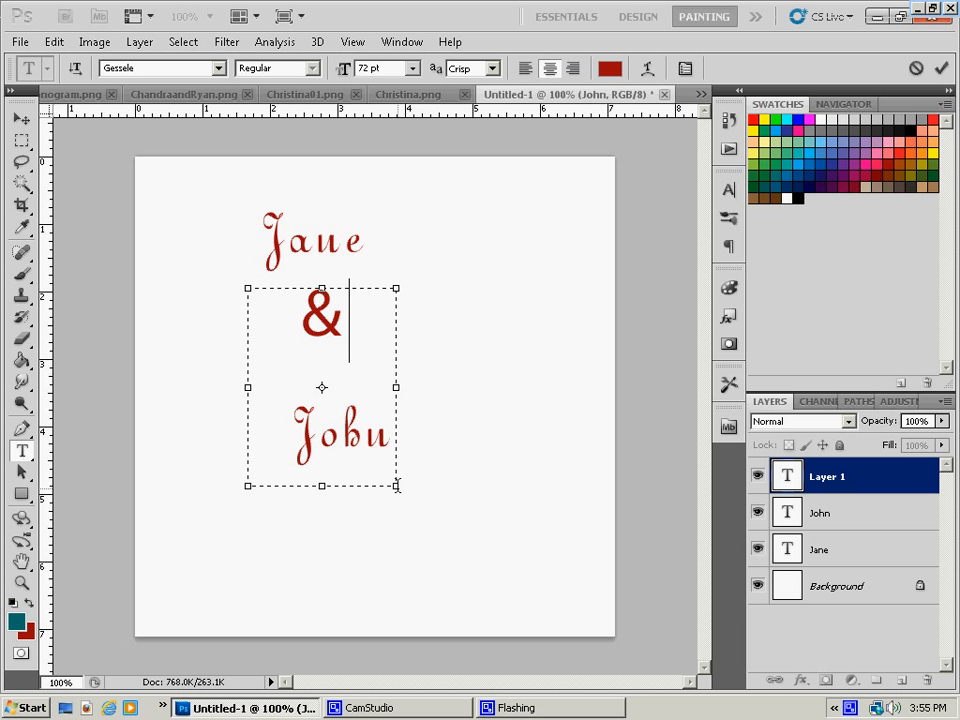
pyautogui.press('BackSpace')
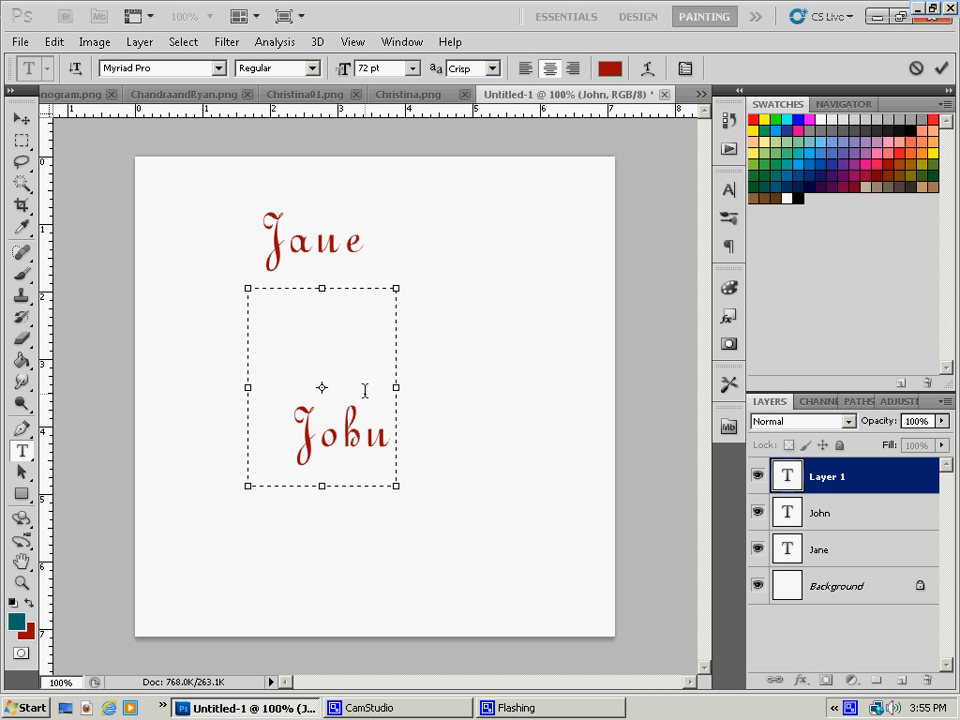
# - Try the ampersand in the One Fell Swoop font
pyautogui.click(218, 68)
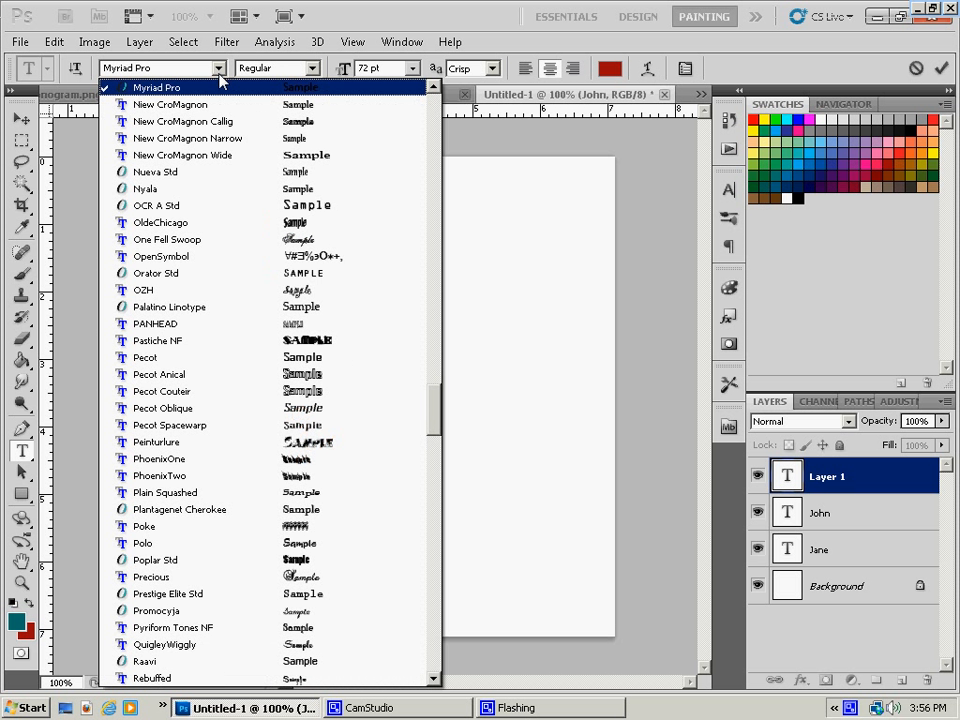
pyautogui.click(312, 239)
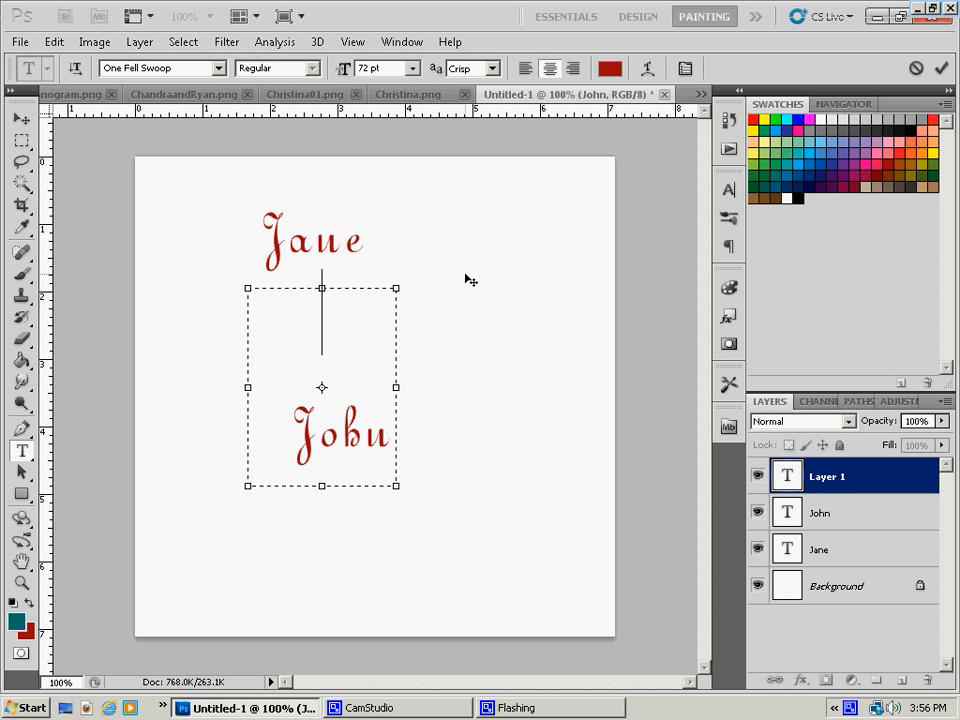
pyautogui.write('&')
pyautogui.press('BackSpace')
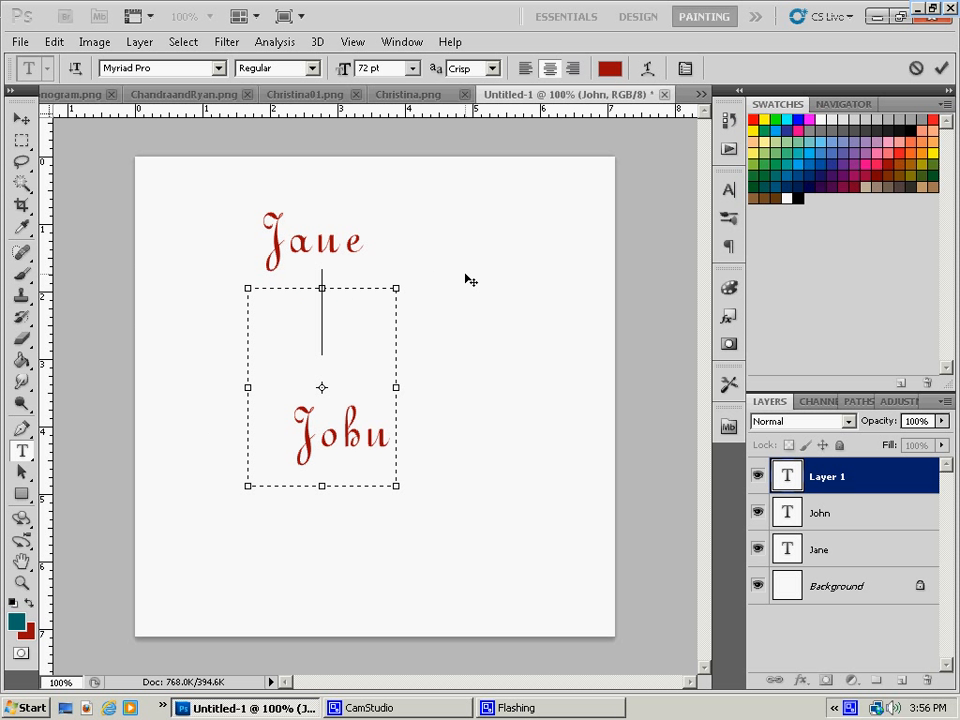
# - Set the font to Katy Berry and enter an ampersand in the text box
pyautogui.click(218, 68)
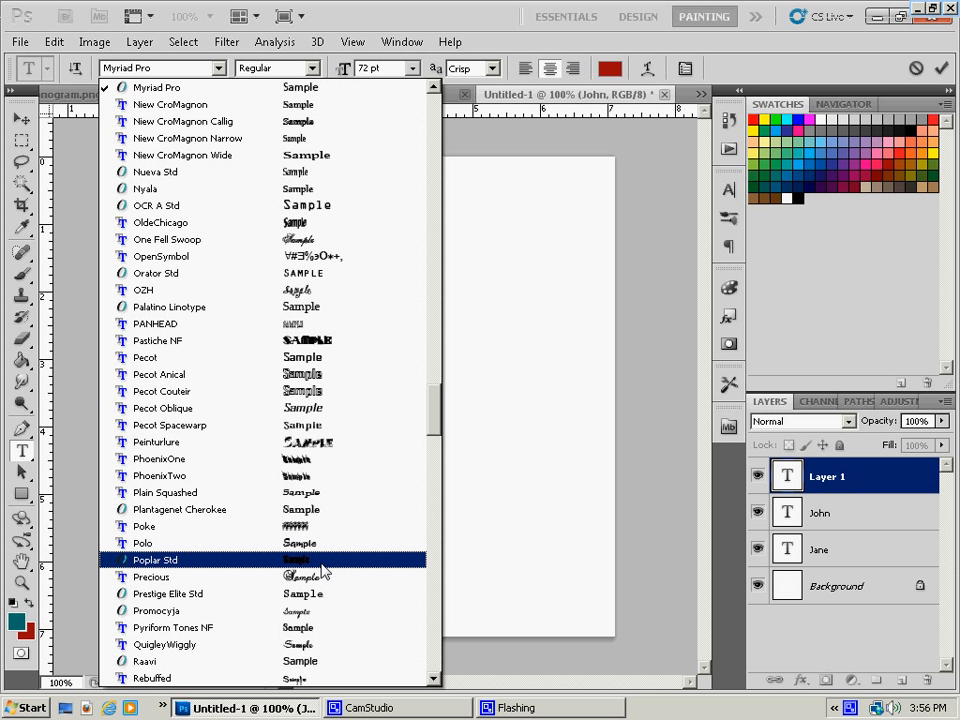
pyautogui.scroll(-3, 322, 570)
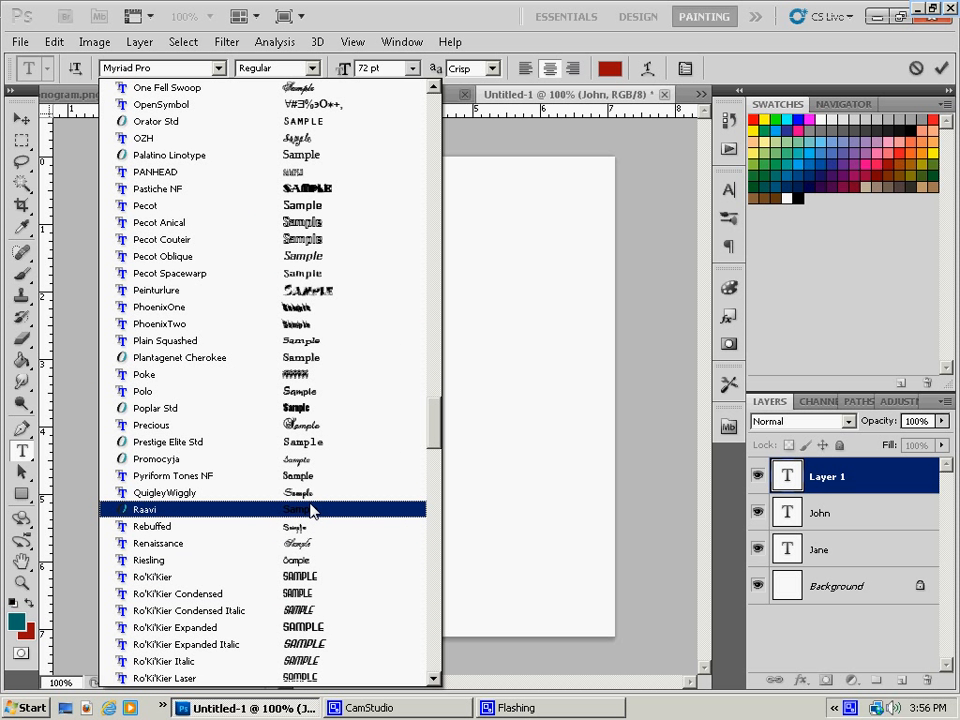
pyautogui.scroll(3, 312, 492)
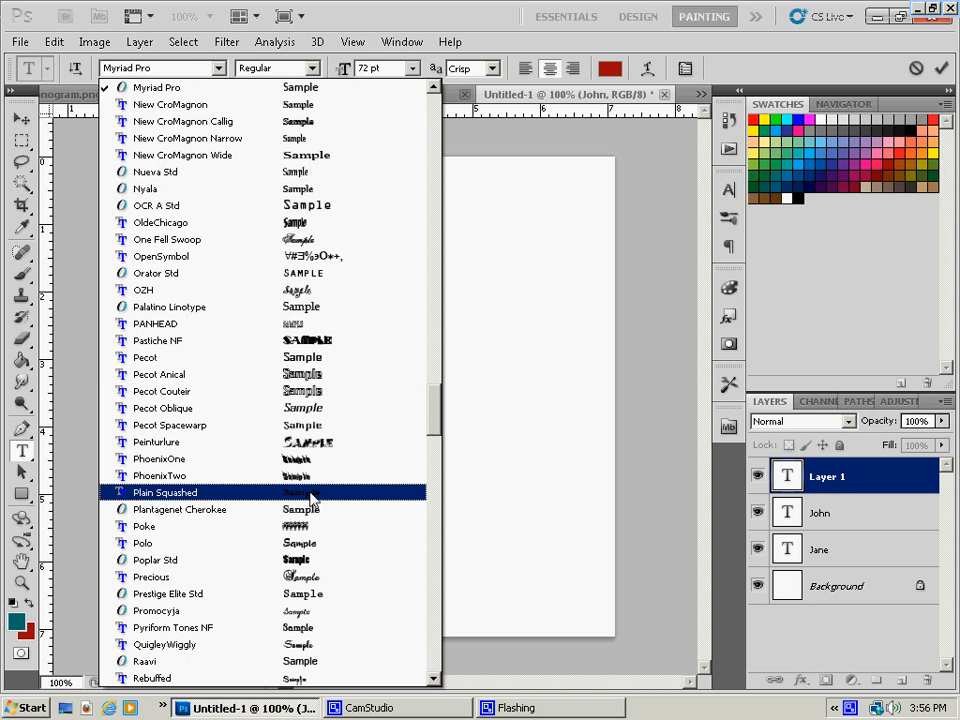
pyautogui.scroll(2, 312, 262)
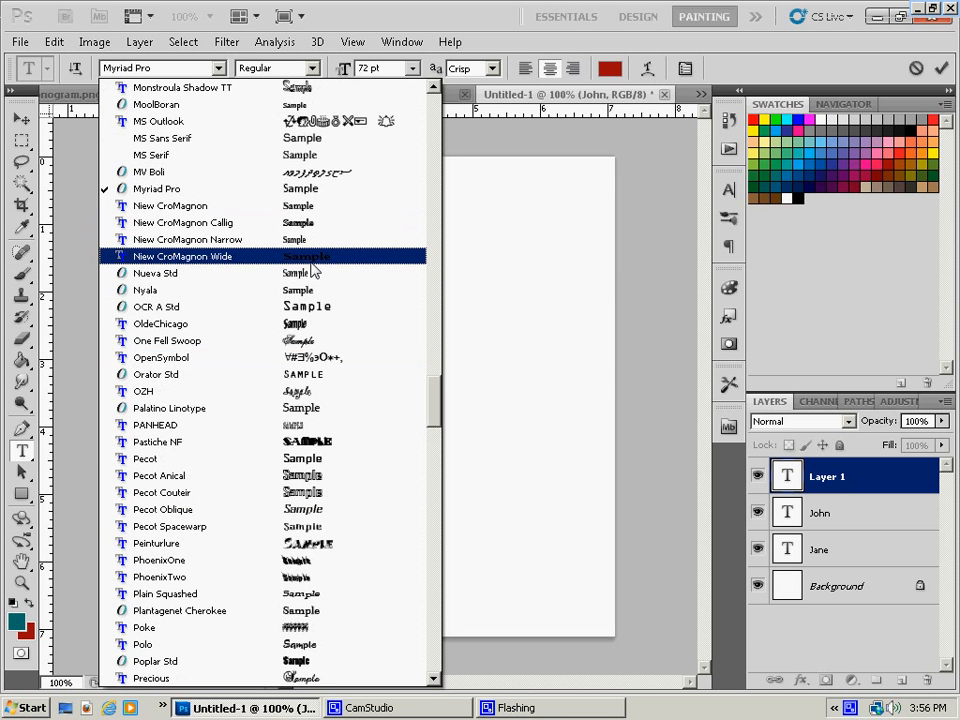
pyautogui.scroll(9, 312, 268)
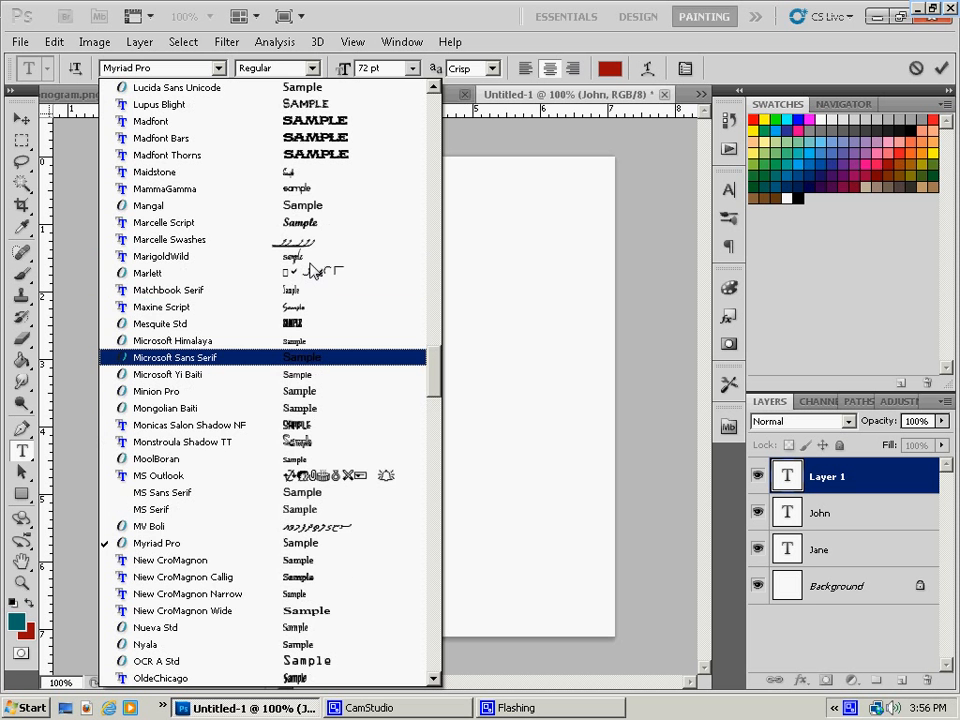
pyautogui.scroll(6, 312, 268)
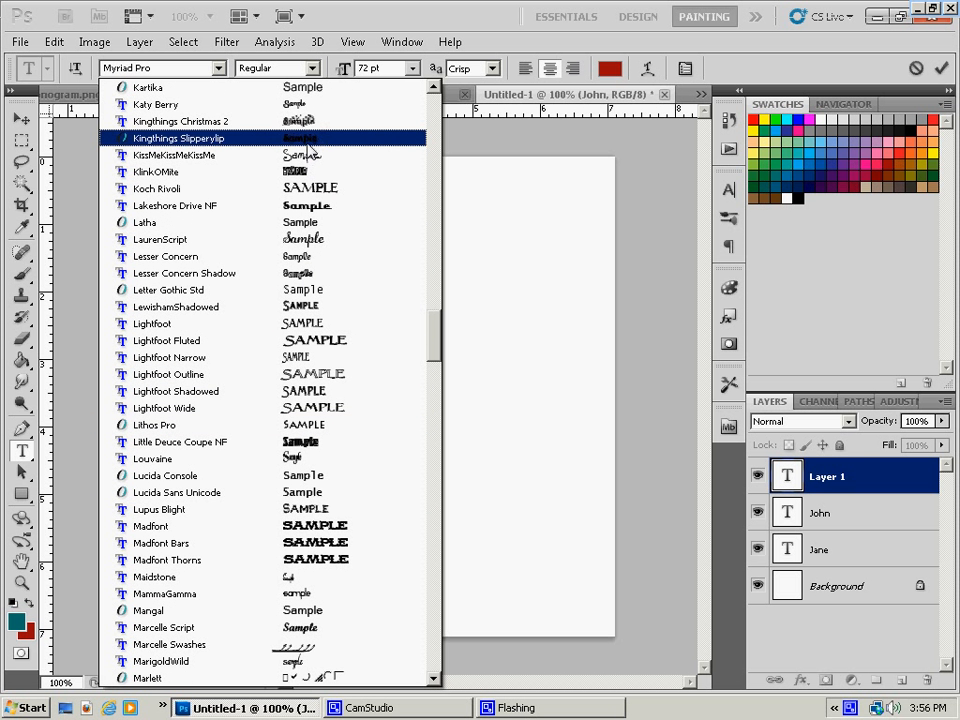
pyautogui.click(310, 110)
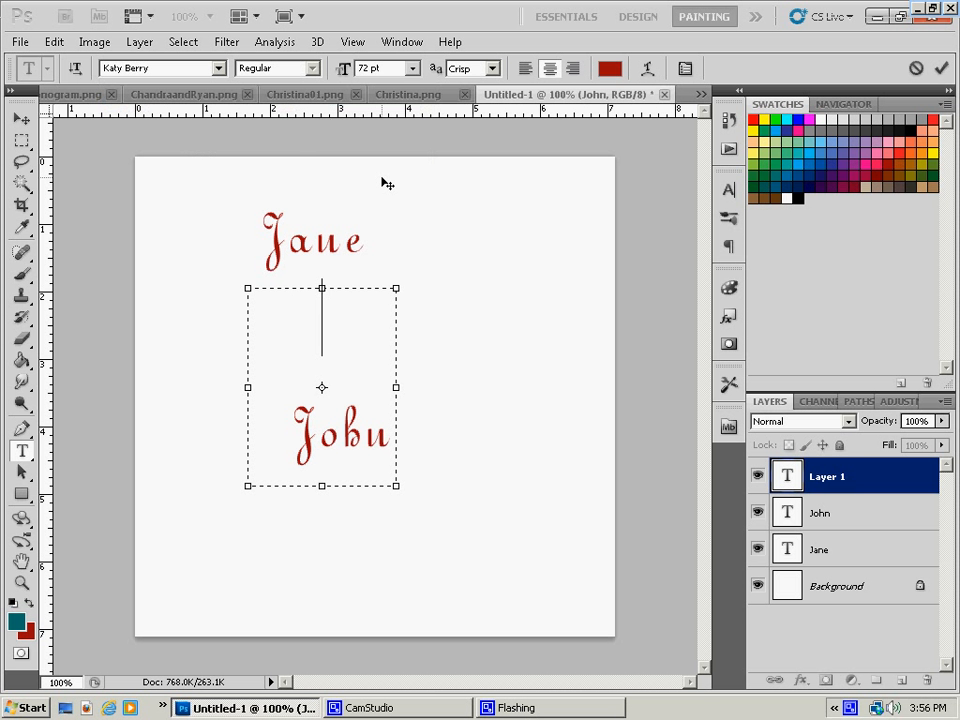
pyautogui.write('&')
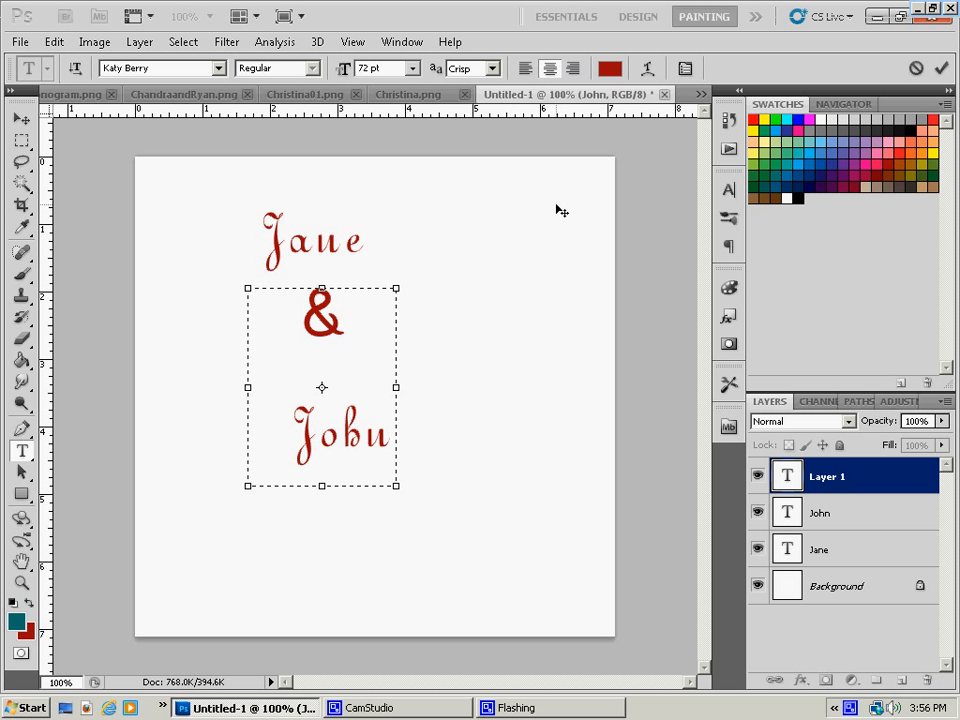
# - Color the ampersand with the teal foreground color and commit the text
pyautogui.doubleClick(317, 340)
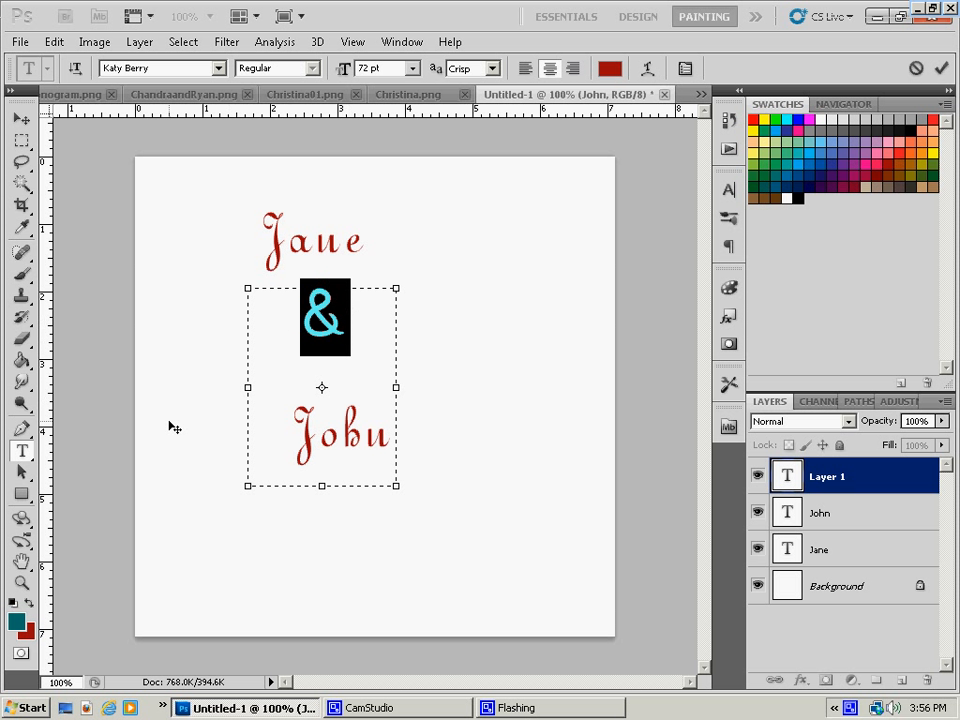
pyautogui.click(28, 603)
pyautogui.click(28, 603)
pyautogui.click(300, 322)
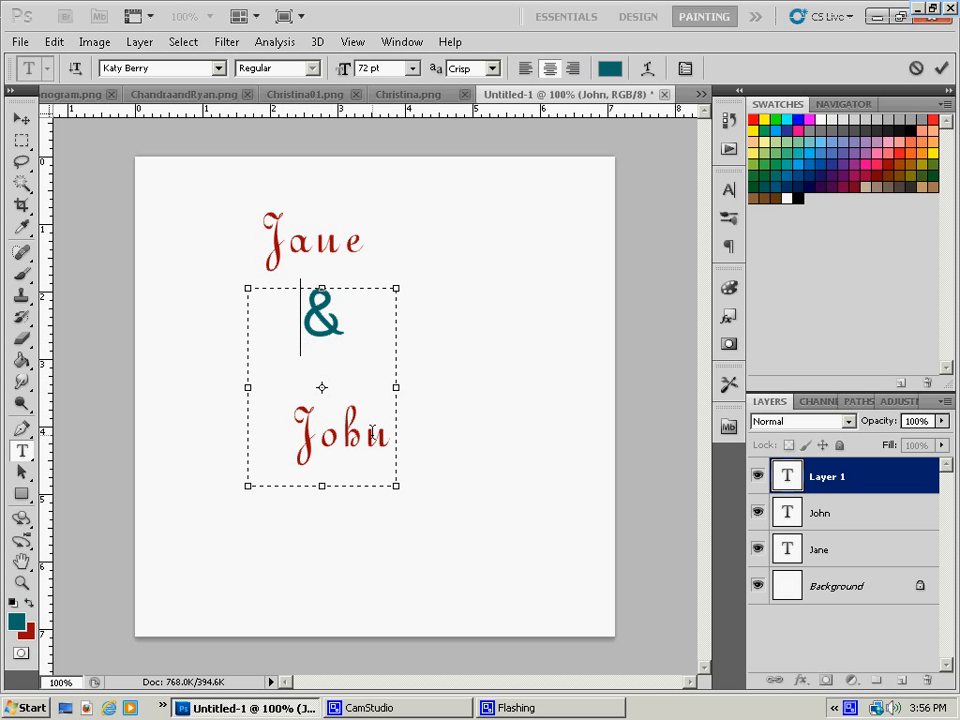
pyautogui.click(20, 118)
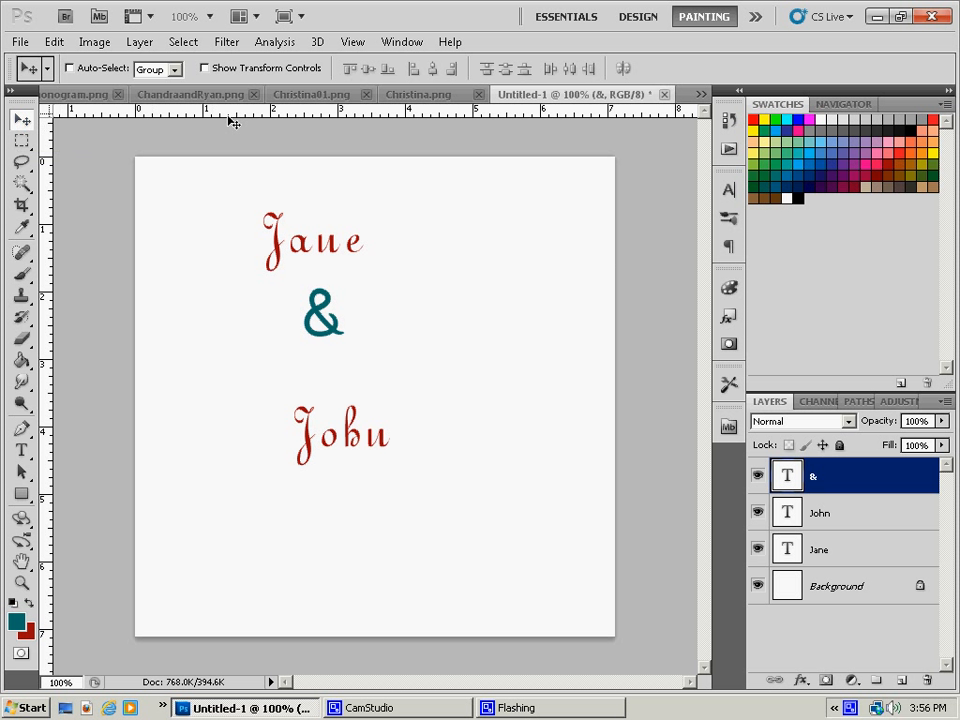
# - Scale the ampersand to about 262% width and 265% height between the names, and move its layer directly above the Background
pyautogui.click(206, 68)
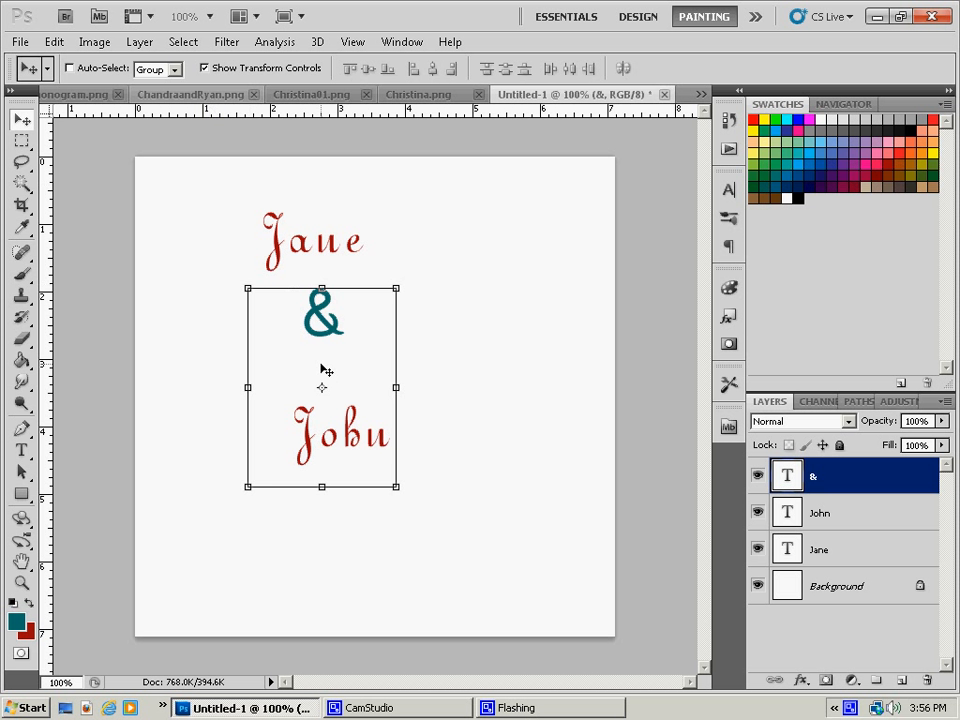
pyautogui.moveTo(396, 487); pyautogui.dragTo(578, 699)
pyautogui.moveTo(237, 492); pyautogui.dragTo(180, 495)
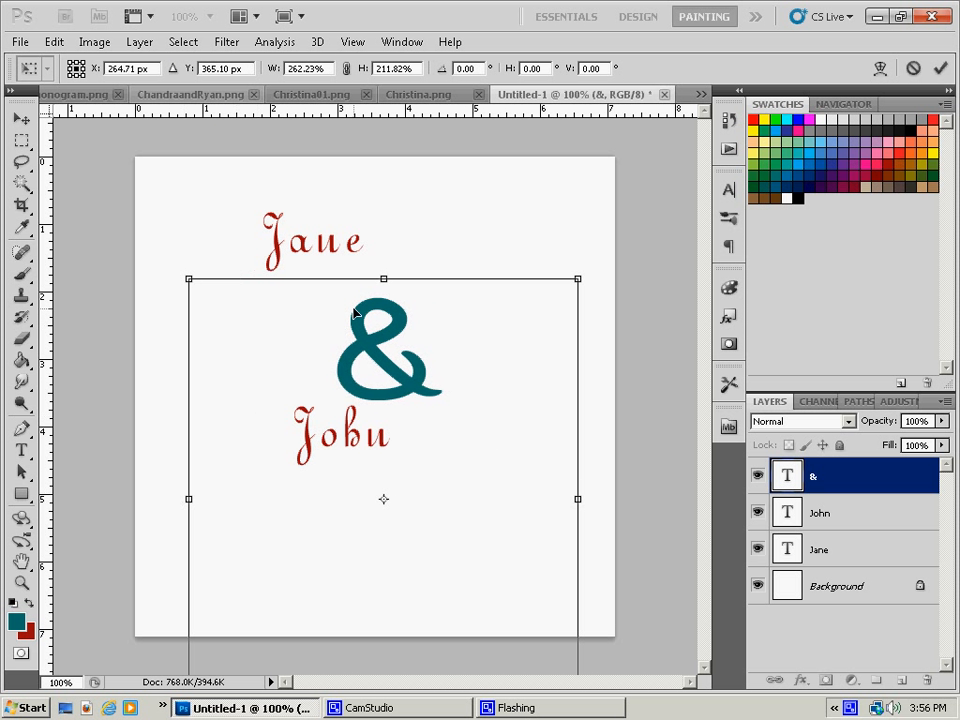
pyautogui.moveTo(386, 277); pyautogui.dragTo(359, 333)
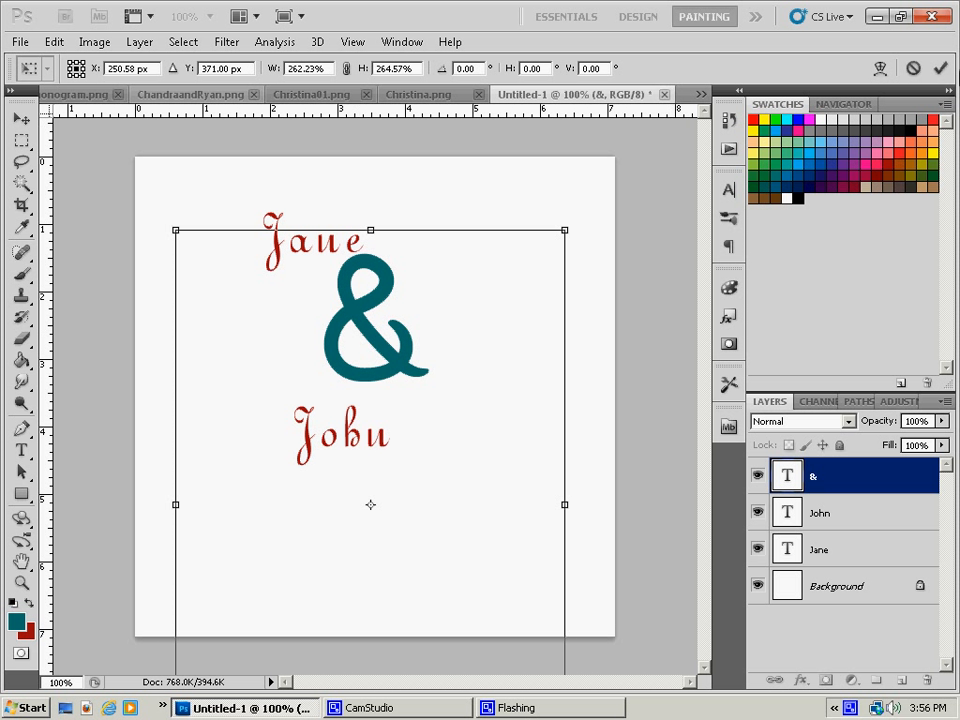
pyautogui.click(941, 67)
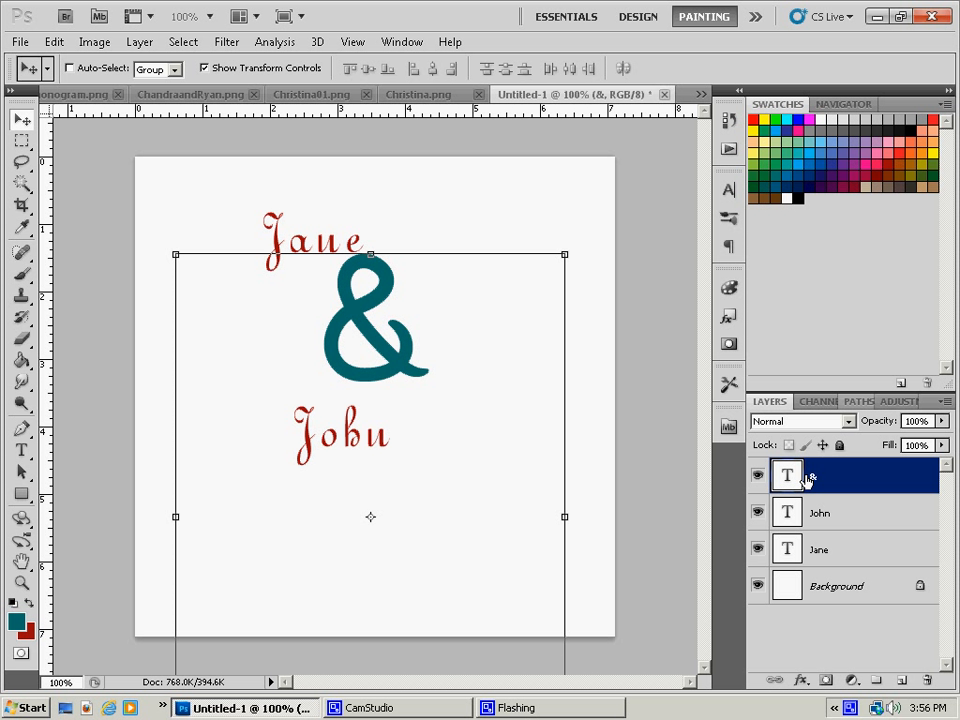
pyautogui.moveTo(836, 474); pyautogui.dragTo(828, 550)
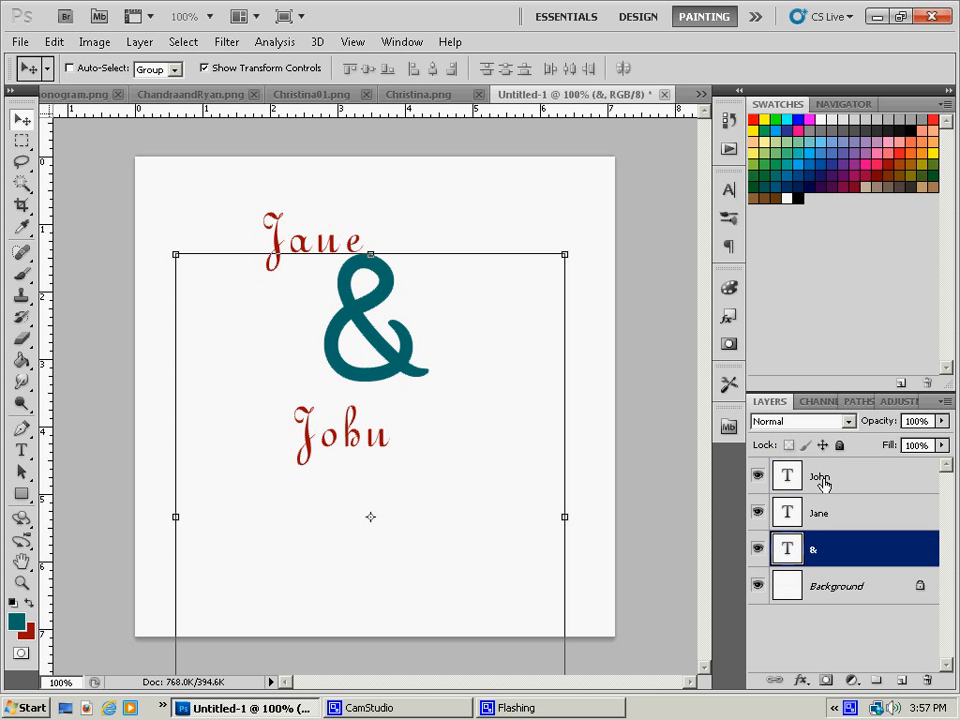
# - Move the first partner's name against the ampersand's left side and scale it to about 154% width and 165% height
pyautogui.click(830, 525)
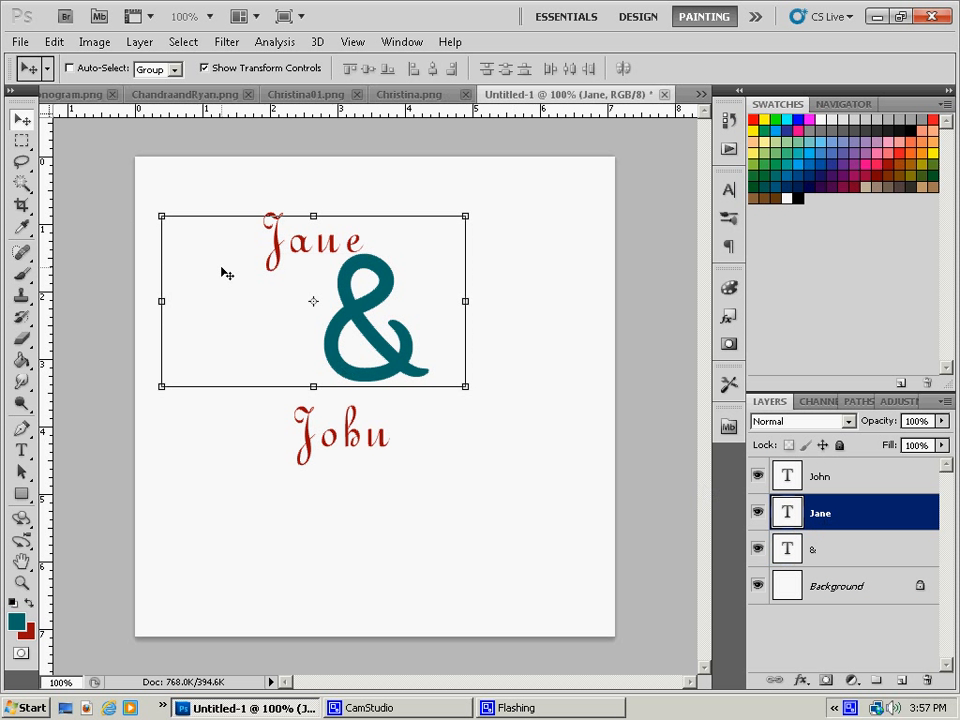
pyautogui.moveTo(303, 232); pyautogui.dragTo(284, 308)
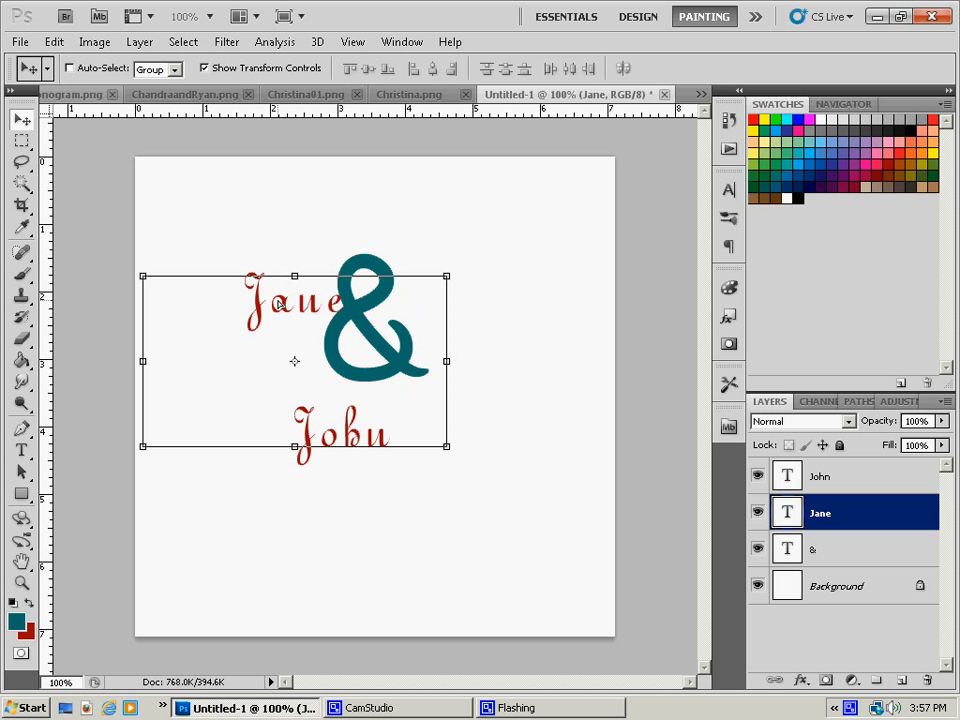
pyautogui.moveTo(143, 446); pyautogui.dragTo(3, 555)
pyautogui.moveTo(447, 554); pyautogui.dragTo(474, 568)
pyautogui.moveTo(261, 316); pyautogui.dragTo(294, 300)
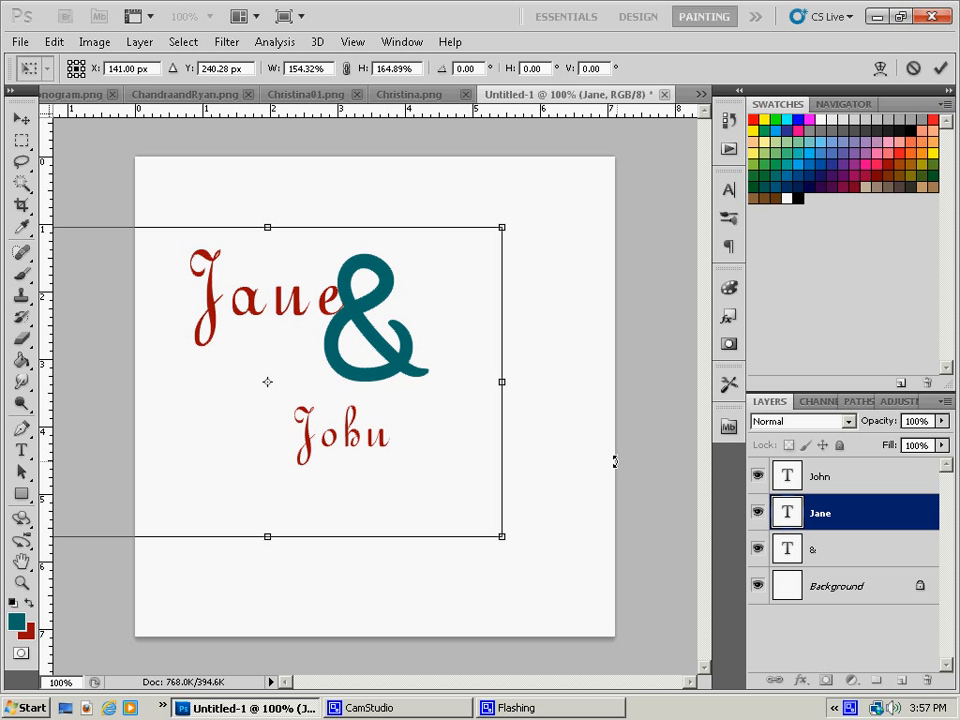
pyautogui.click(940, 68)
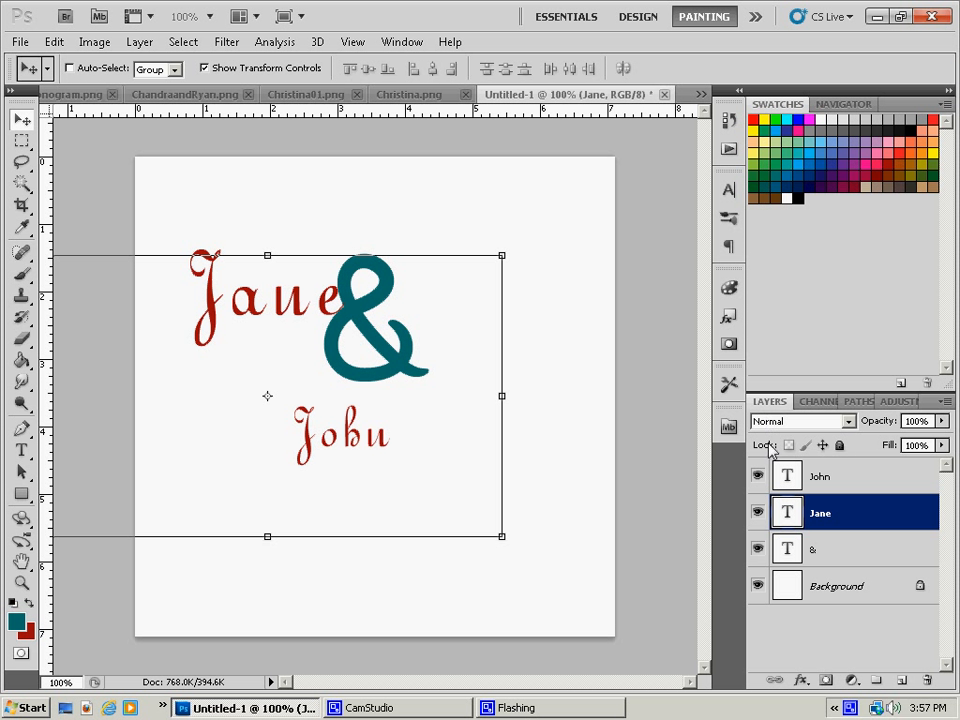
# - Scale the second partner's name to about 184% width and 178% height, overlaying it on the first name to match their size
pyautogui.click(822, 480)
pyautogui.moveTo(481, 410); pyautogui.dragTo(719, 225)
pyautogui.moveTo(399, 311); pyautogui.dragTo(226, 304)
pyautogui.moveTo(274, 213); pyautogui.dragTo(273, 218)
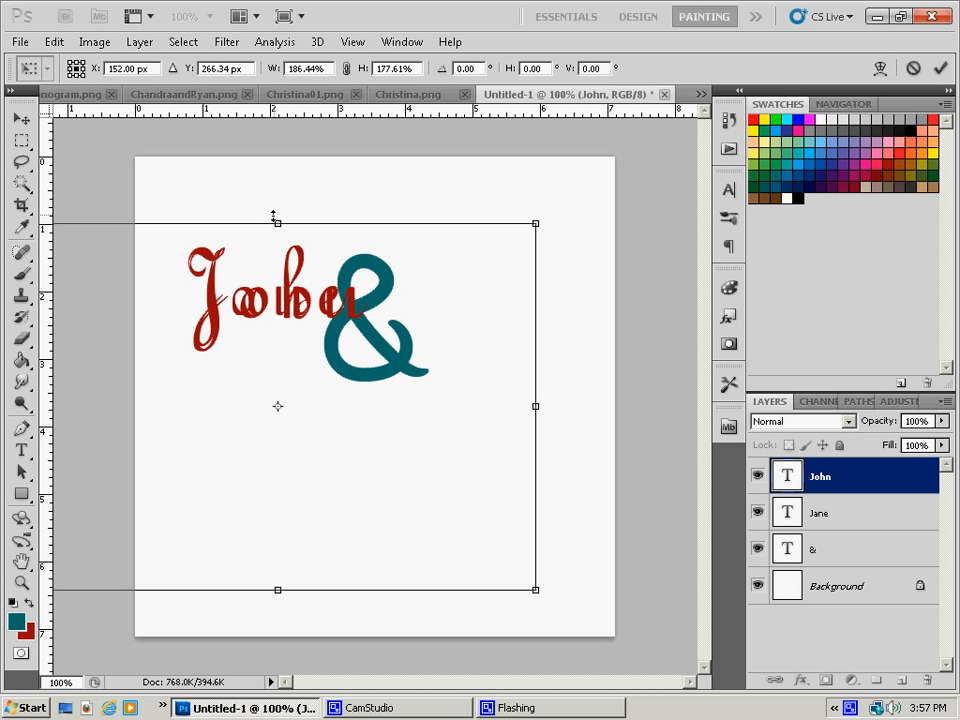
pyautogui.moveTo(532, 405); pyautogui.dragTo(528, 403)
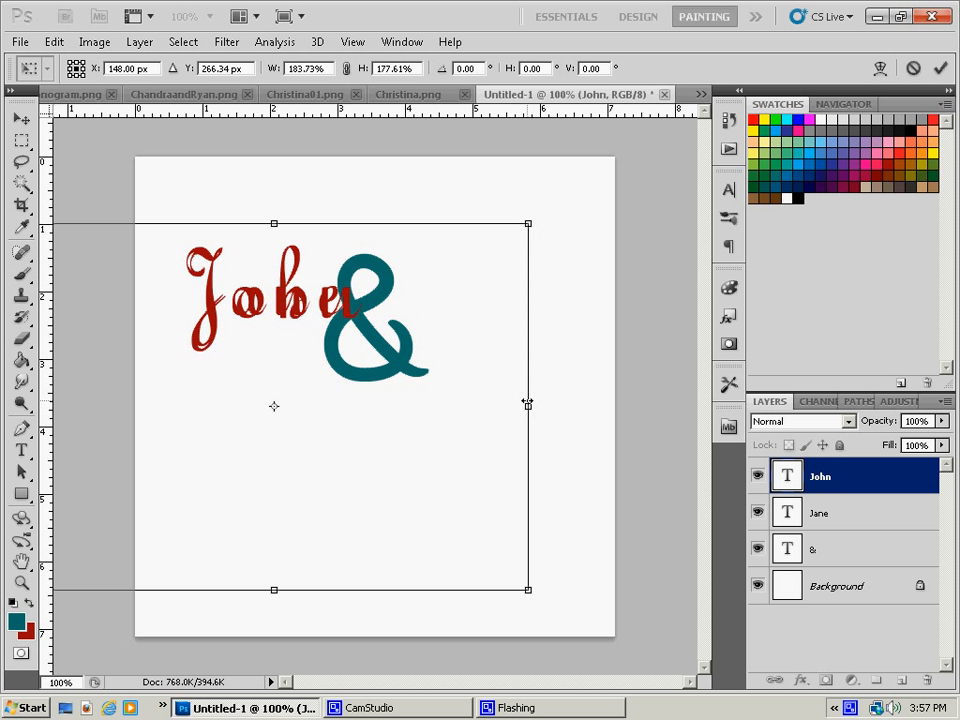
pyautogui.press('Return')
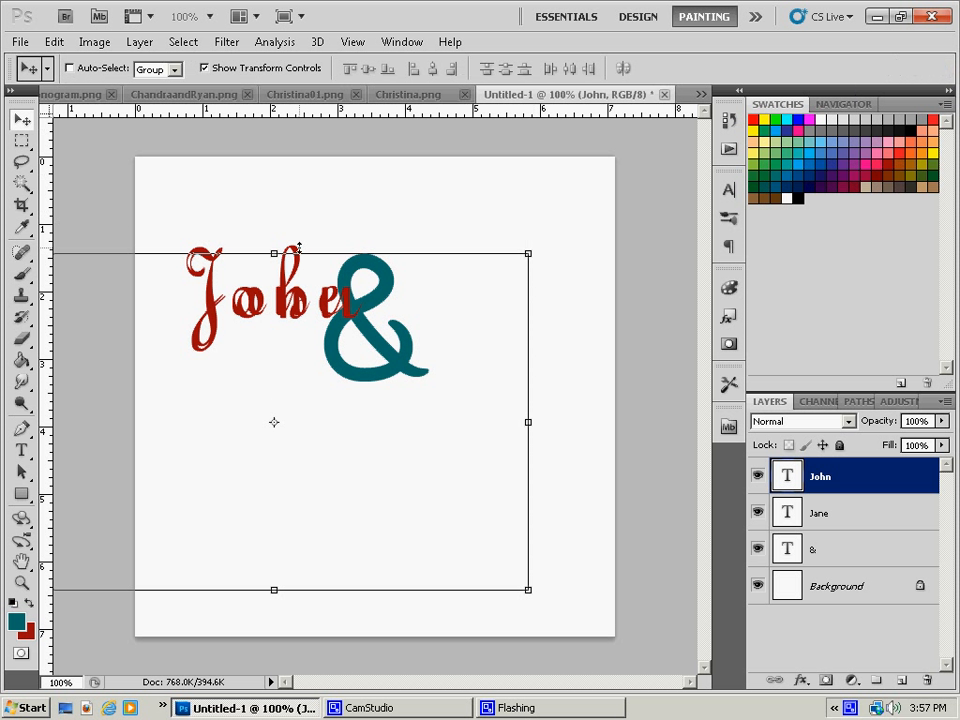
# - Move the second partner's name to the ampersand's lower right, nudge it slightly down, and hide the transform controls
pyautogui.moveTo(390, 325); pyautogui.dragTo(516, 387)
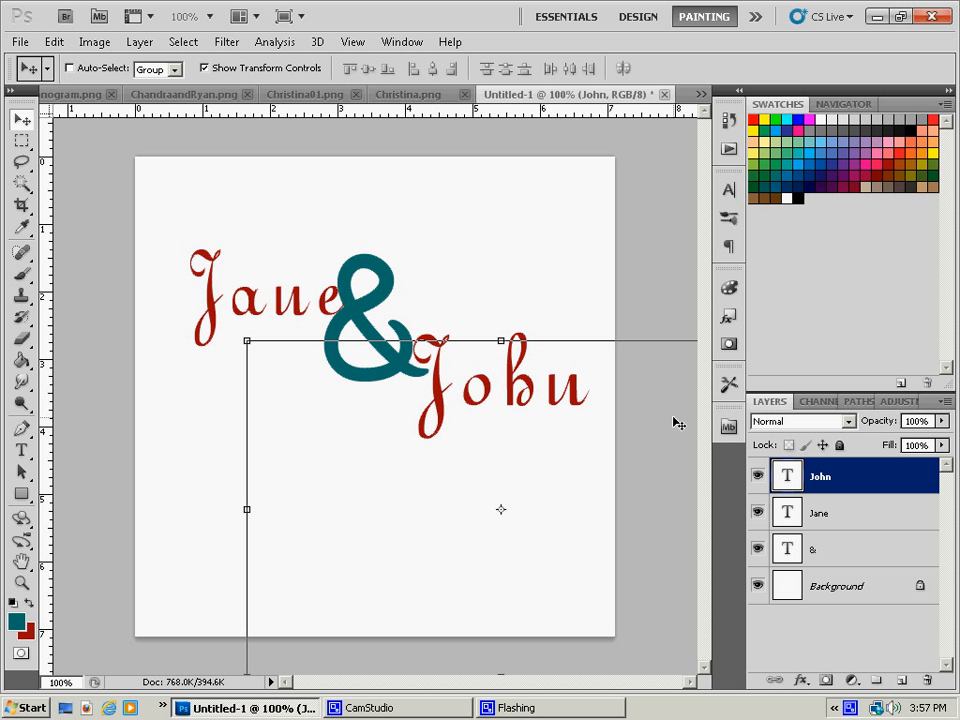
pyautogui.press('Down')
pyautogui.press('Down')
pyautogui.press('Down')
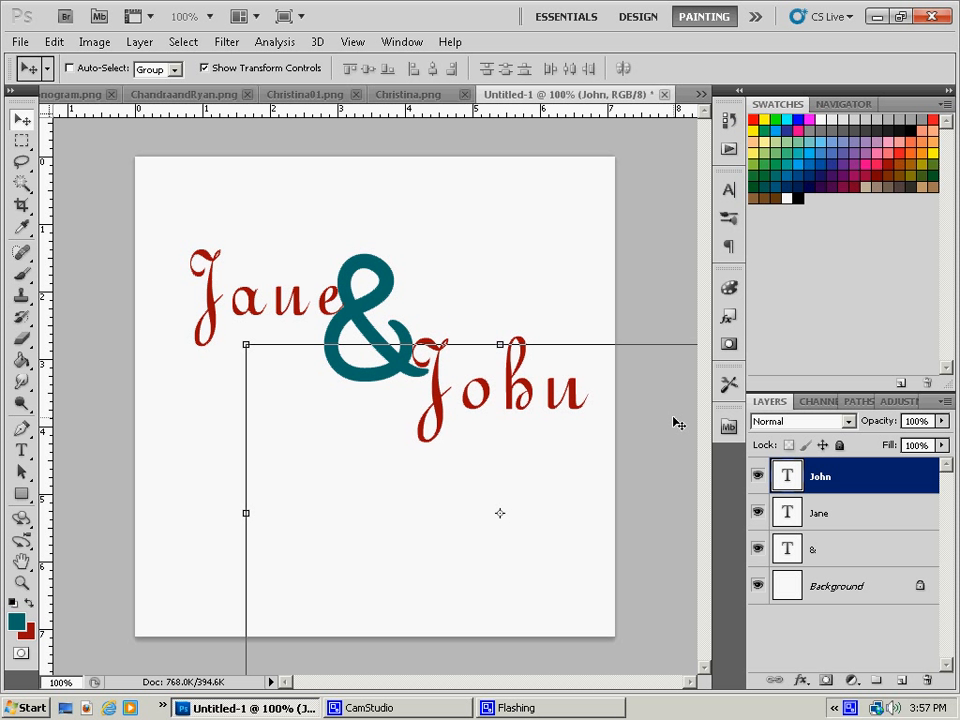
pyautogui.click(204, 68)
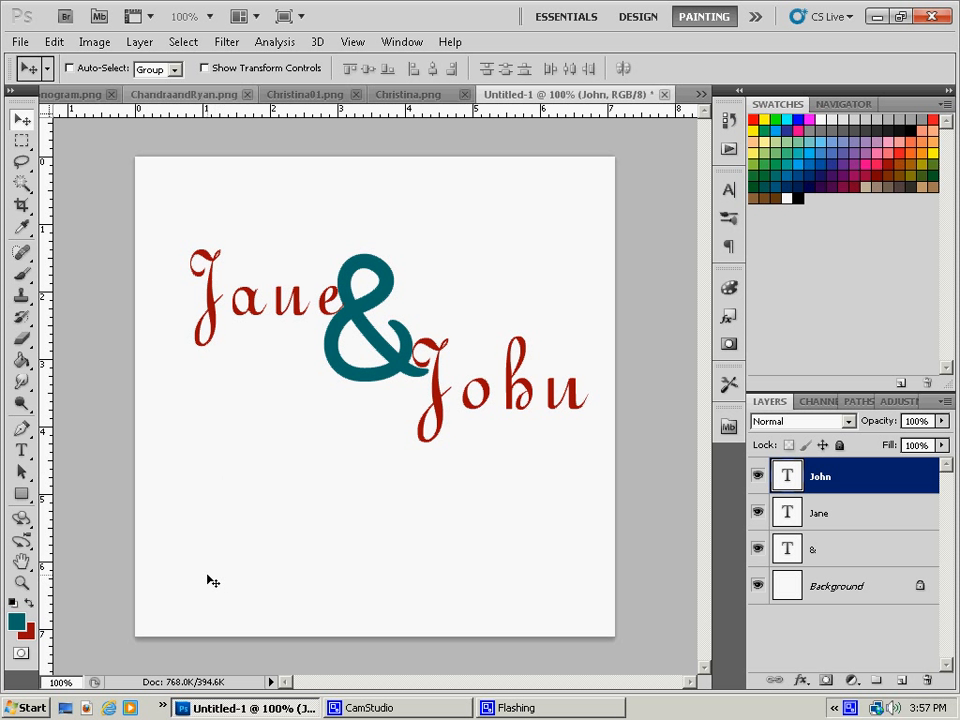
# - Reset the colours to default and draw a text box about 4.1 inches wide and 1.9 inches tall below the first name
pyautogui.press('d')
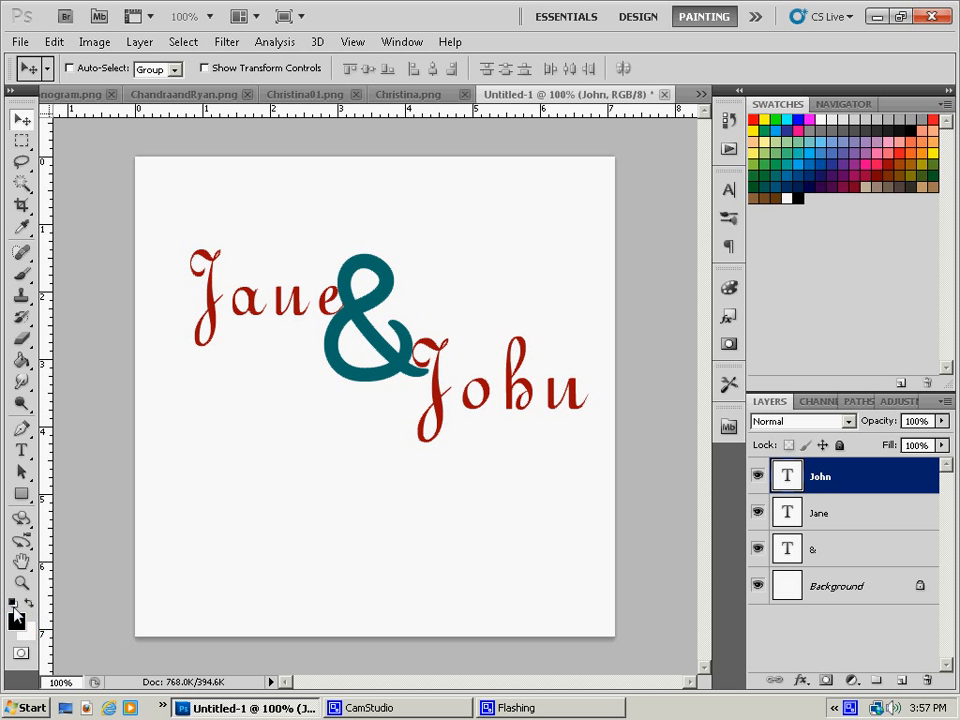
pyautogui.click(21, 450)
pyautogui.moveTo(190, 410); pyautogui.dragTo(369, 531)
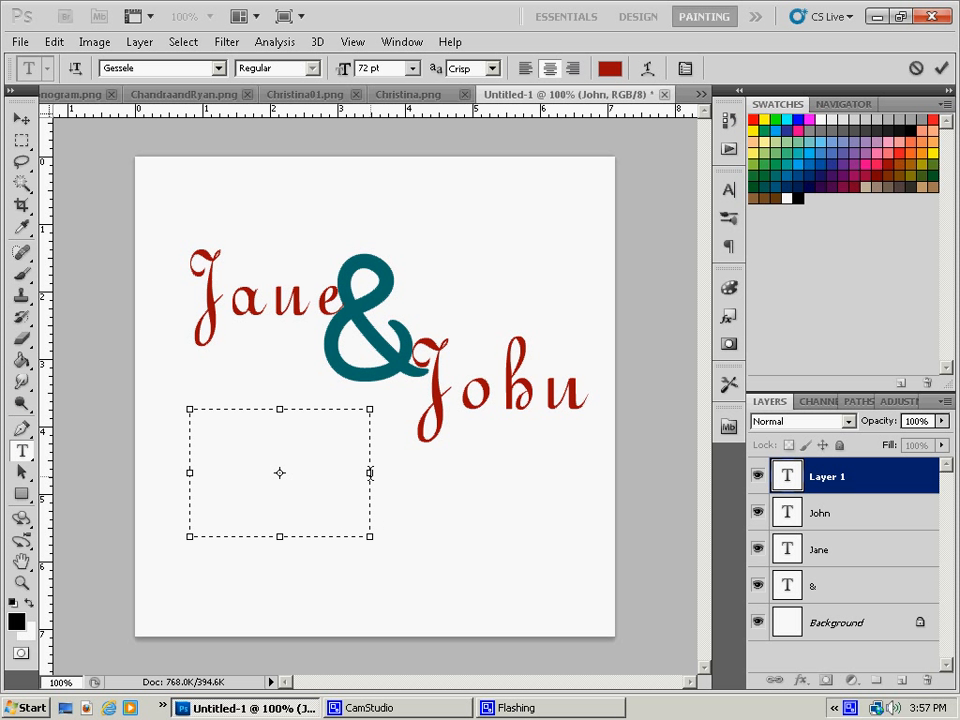
pyautogui.moveTo(369, 472); pyautogui.dragTo(397, 472)
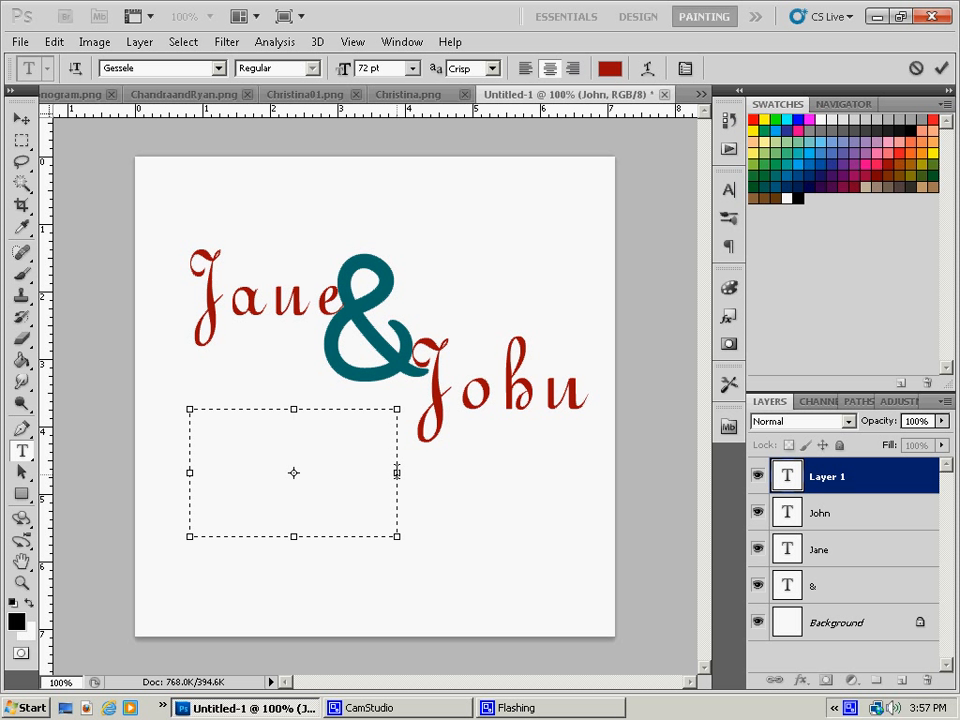
pyautogui.moveTo(398, 473); pyautogui.dragTo(468, 475)
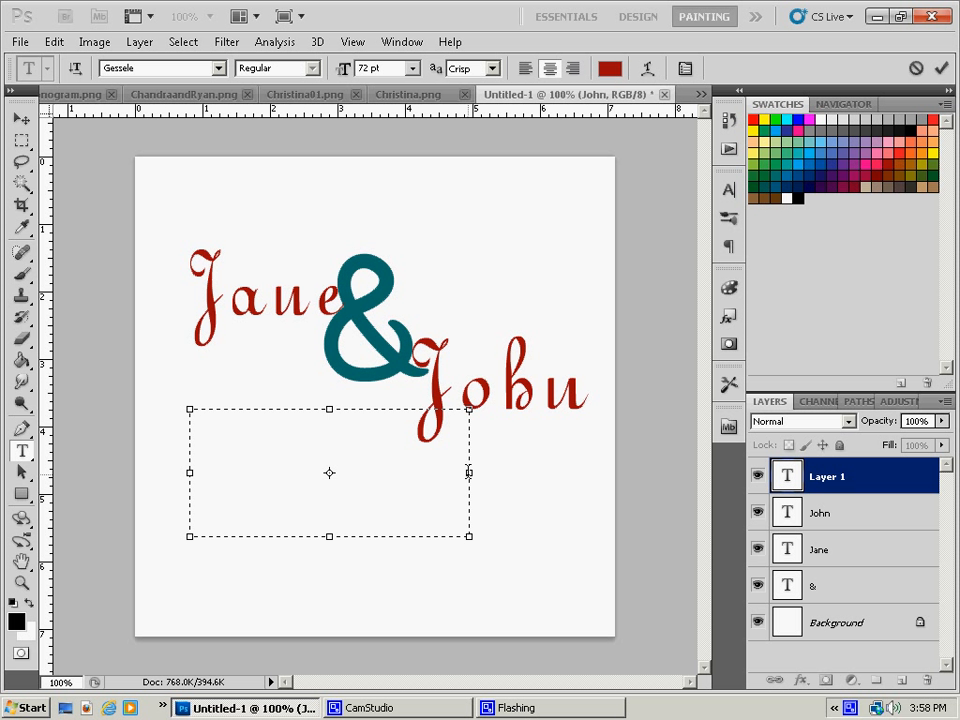
# - Enter the date "June 20, 2012" in the new text box
pyautogui.write('Juhe')
pyautogui.press('BackSpace')
pyautogui.press('BackSpace')
pyautogui.write('ne')
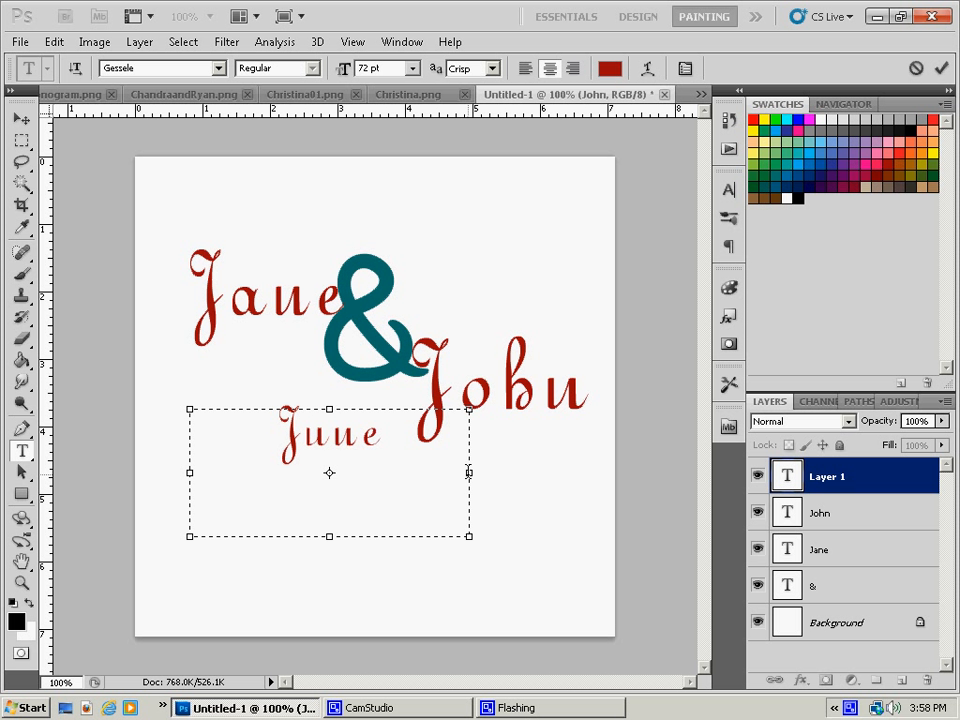
pyautogui.write(' 20')
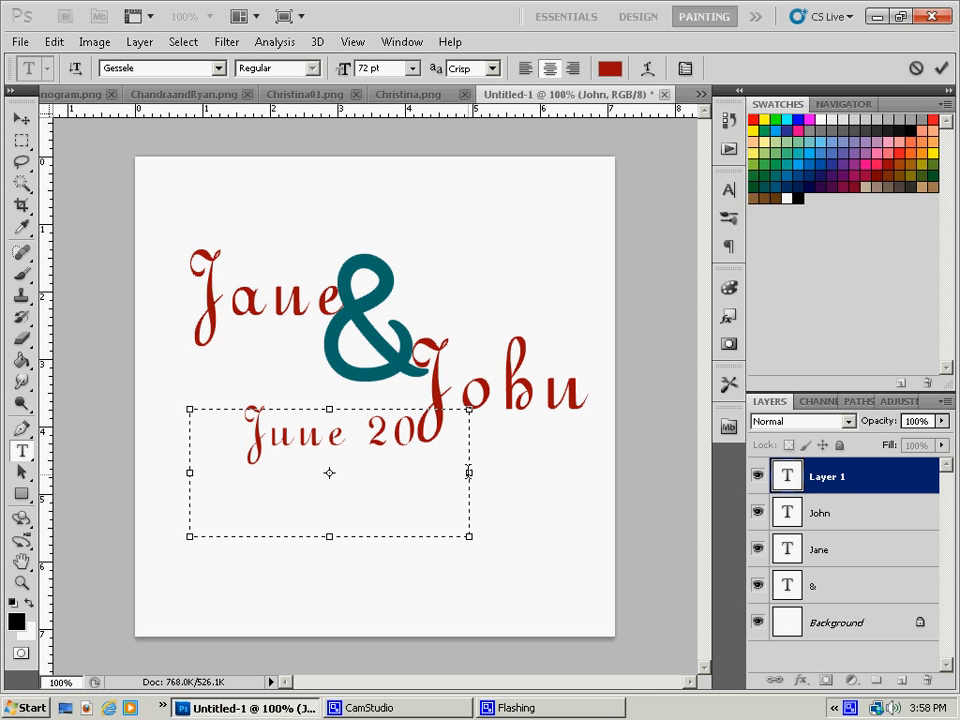
pyautogui.write(',')
pyautogui.press('Return')
pyautogui.write('2012')
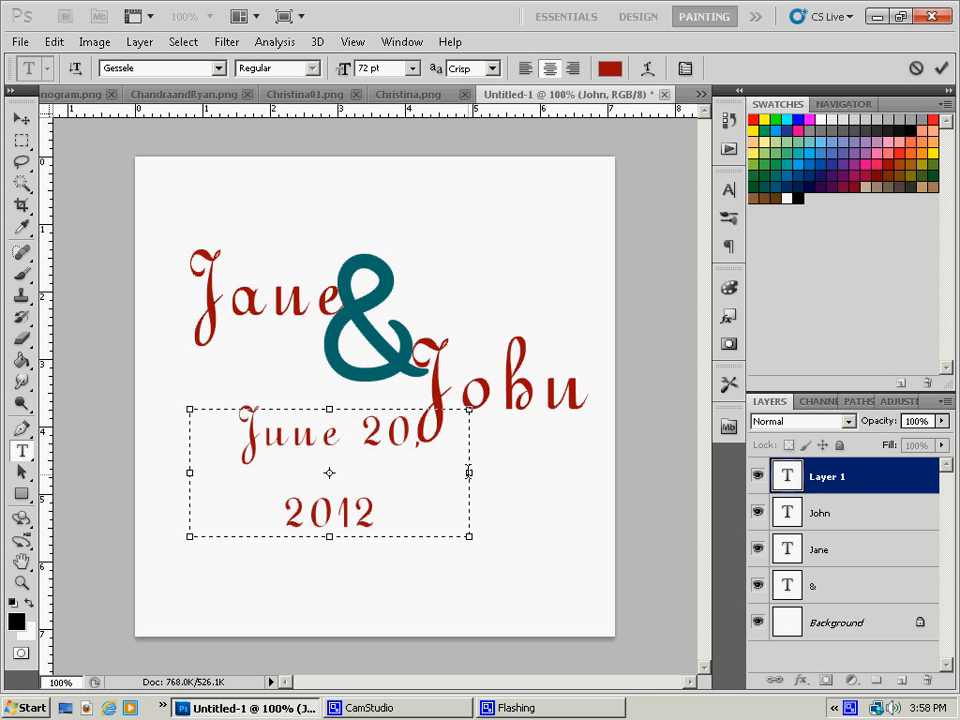
# - Set all of the date text to 60 pt and move it up and left, just beneath the ampersand
pyautogui.hotkey('ctrl', 'a')
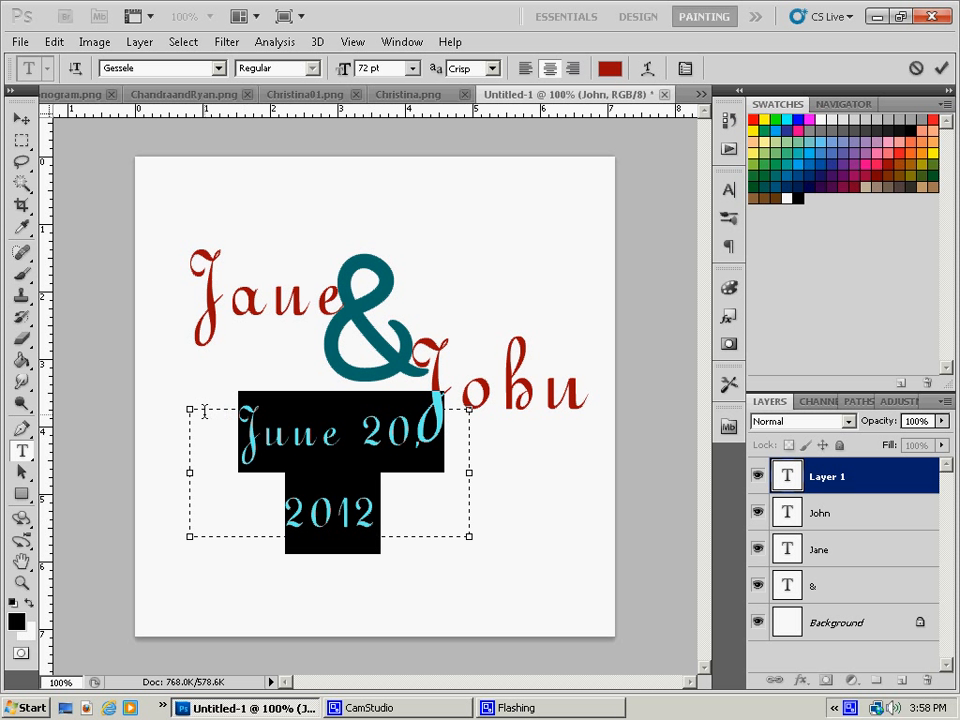
pyautogui.click(412, 68)
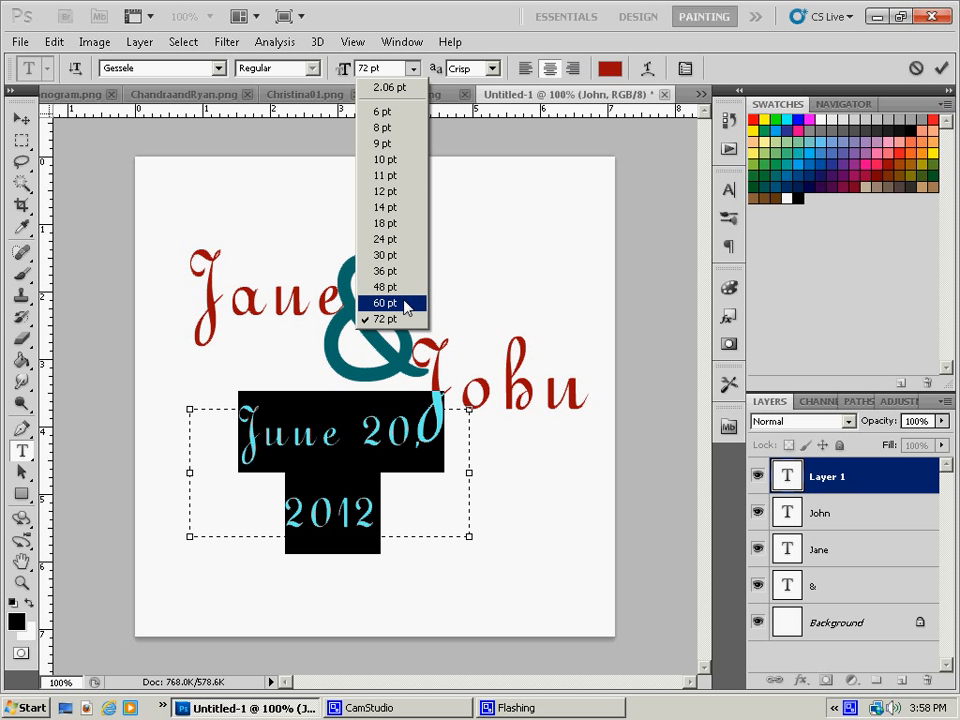
pyautogui.click(395, 302)
pyautogui.click(321, 413)
pyautogui.click(21, 118)
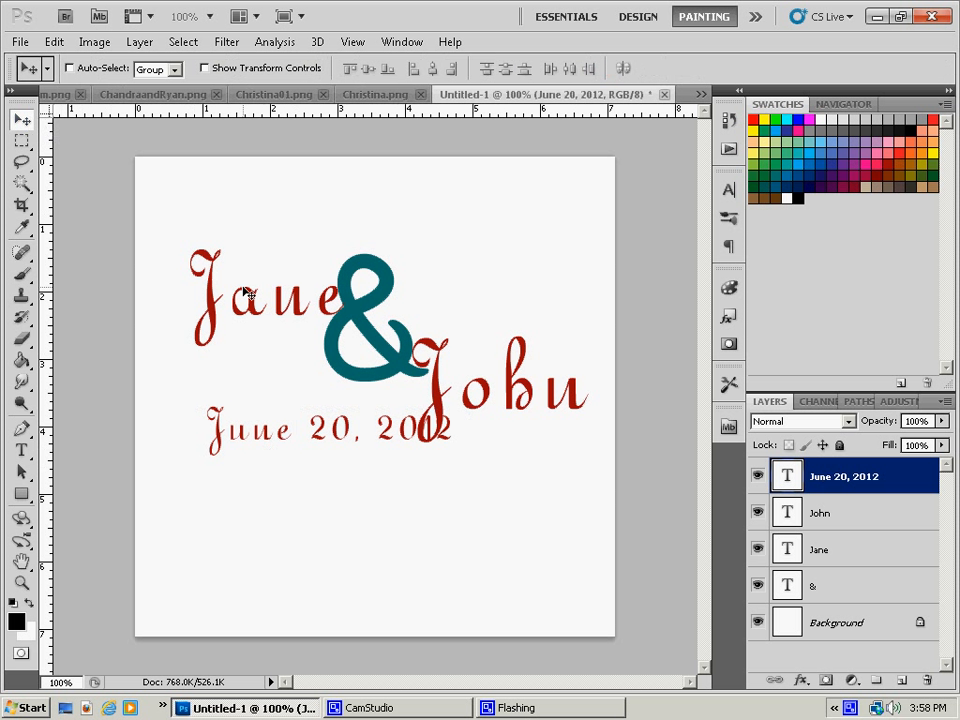
pyautogui.moveTo(317, 428); pyautogui.dragTo(285, 402)
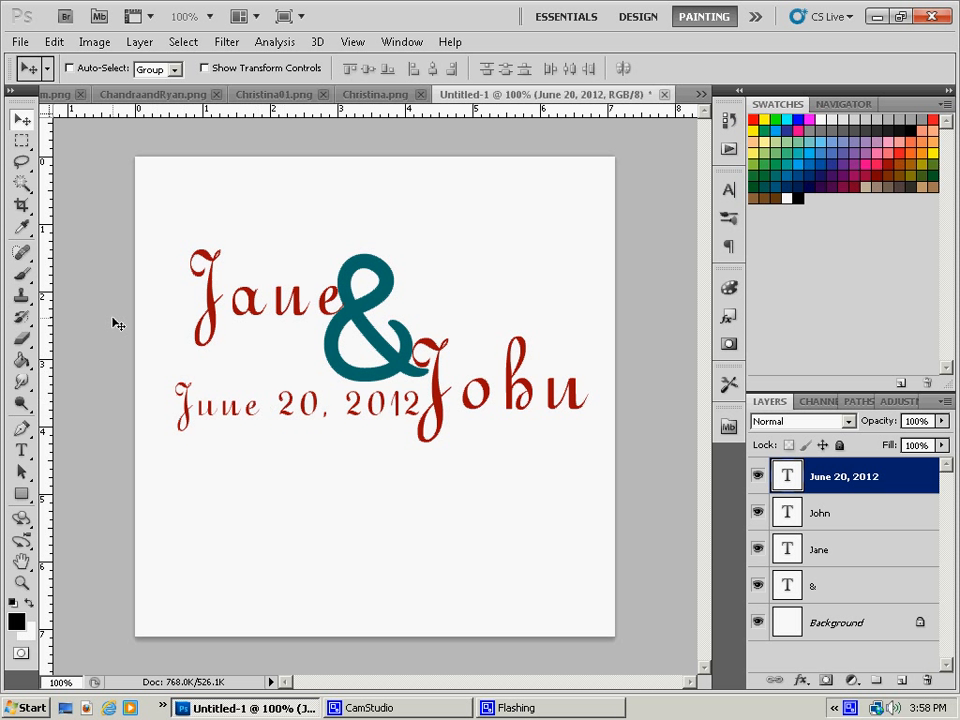
# - Scale the date to about 50% width and 85% height and place it directly under the second partner's name
pyautogui.click(205, 68)
pyautogui.moveTo(160, 447); pyautogui.dragTo(298, 432)
pyautogui.moveTo(367, 515); pyautogui.dragTo(369, 493)
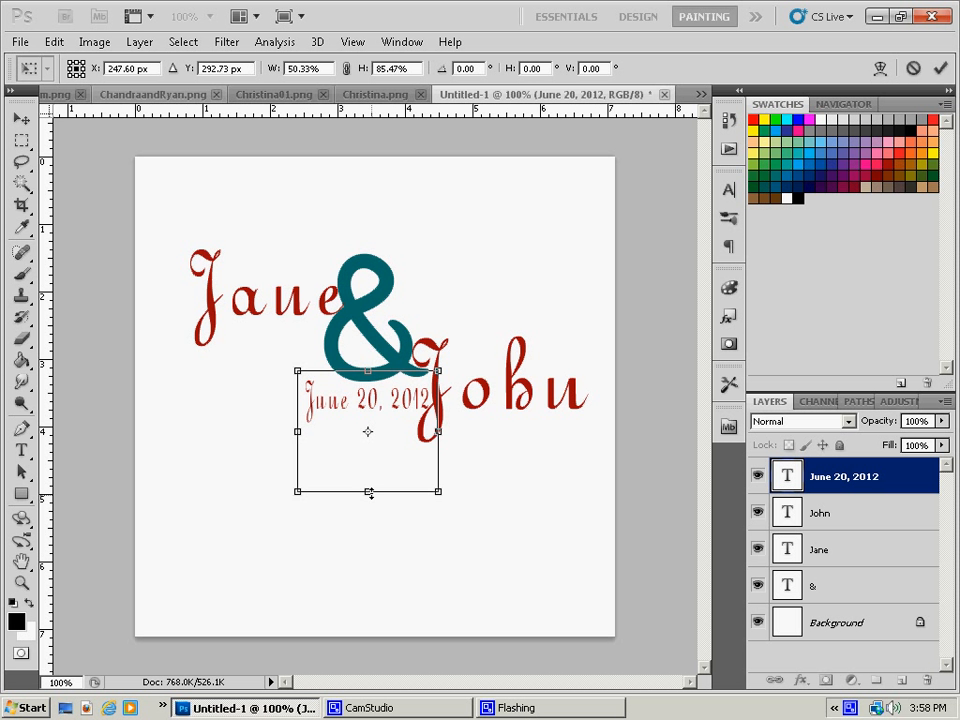
pyautogui.moveTo(376, 413); pyautogui.dragTo(526, 437)
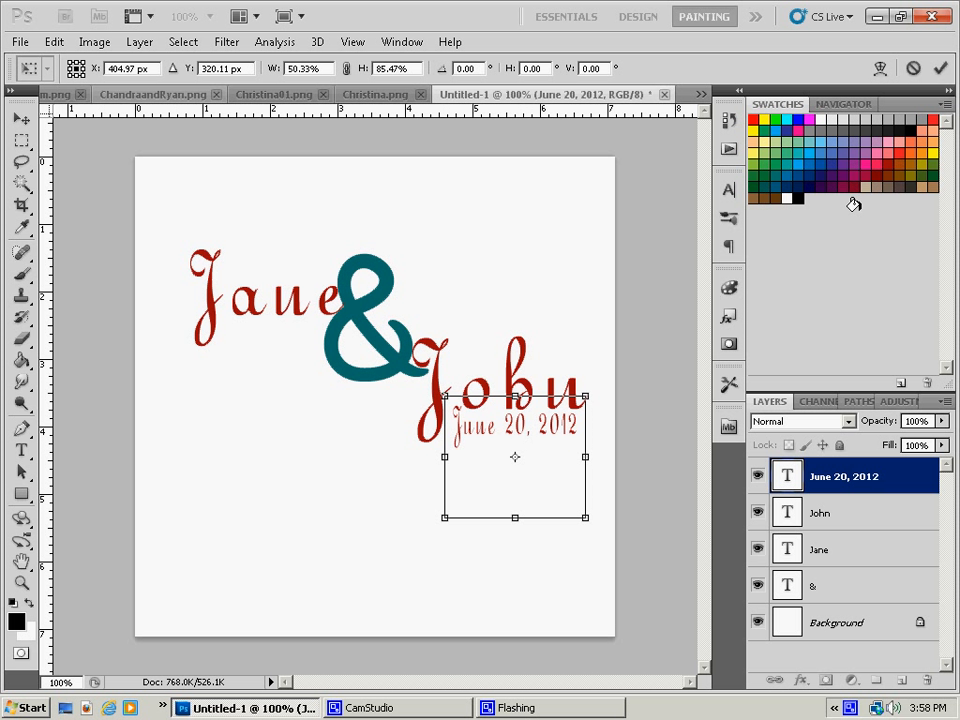
pyautogui.click(940, 68)
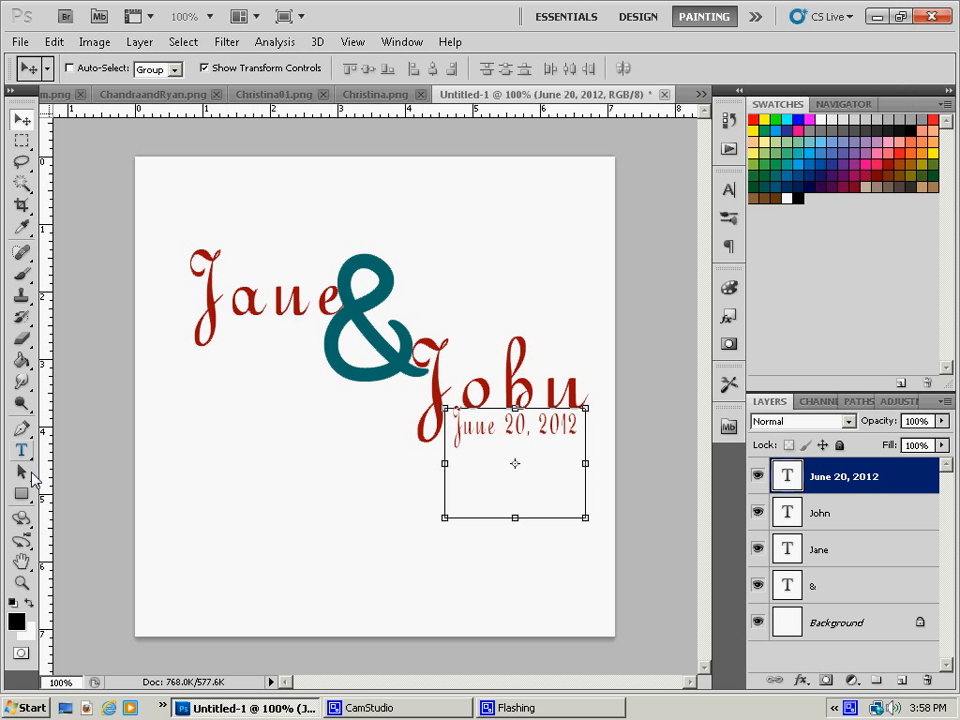
# - Recolour the whole date text to black (000000)
pyautogui.click(21, 451)
pyautogui.moveTo(464, 424); pyautogui.dragTo(404, 429)
pyautogui.click(17, 623)
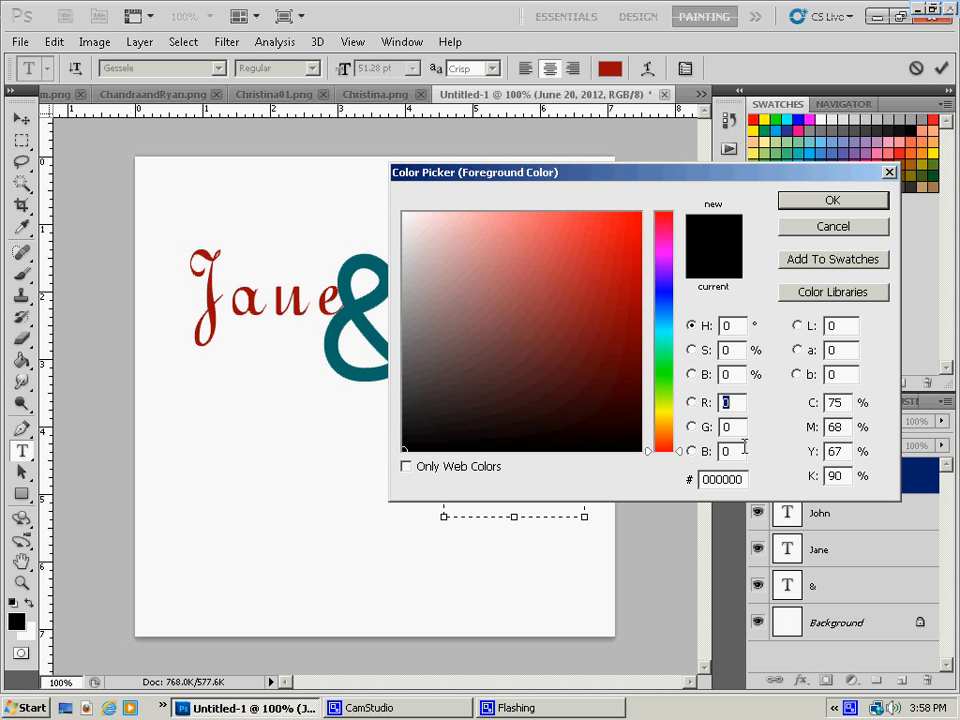
pyautogui.click(829, 201)
pyautogui.click(508, 461)
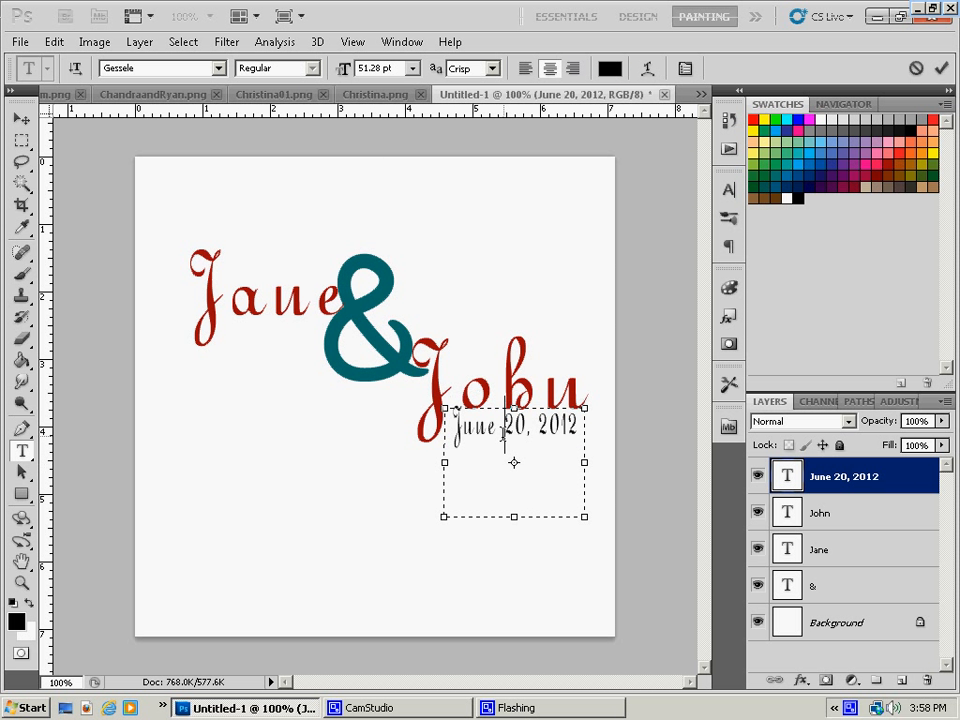
pyautogui.click(942, 68)
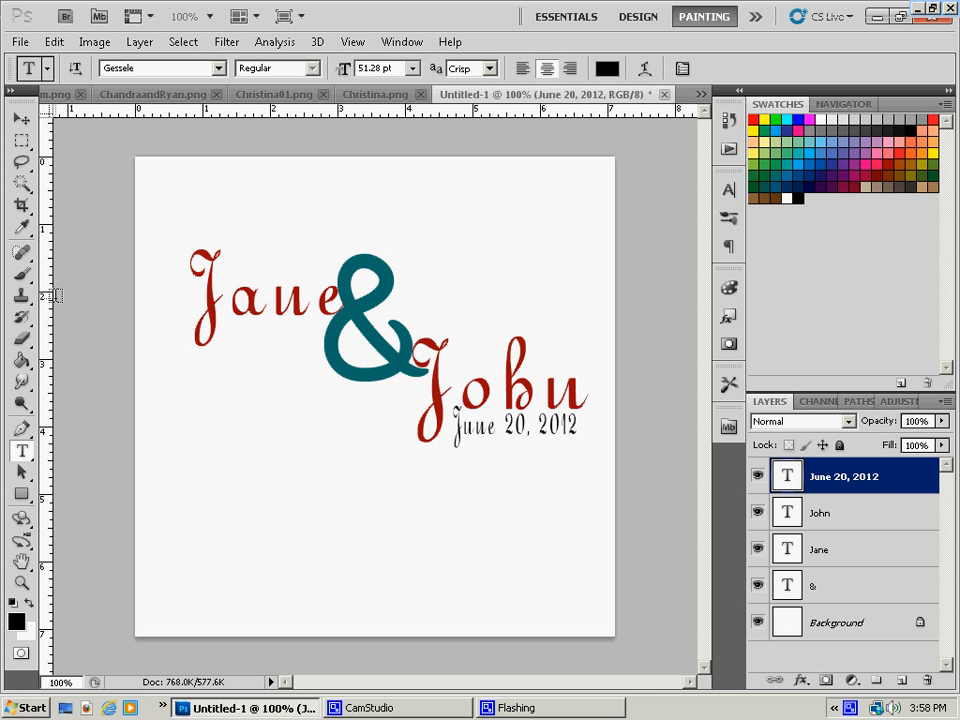
# - Link the ampersand, both name layers and the date layer together
pyautogui.click(847, 596)
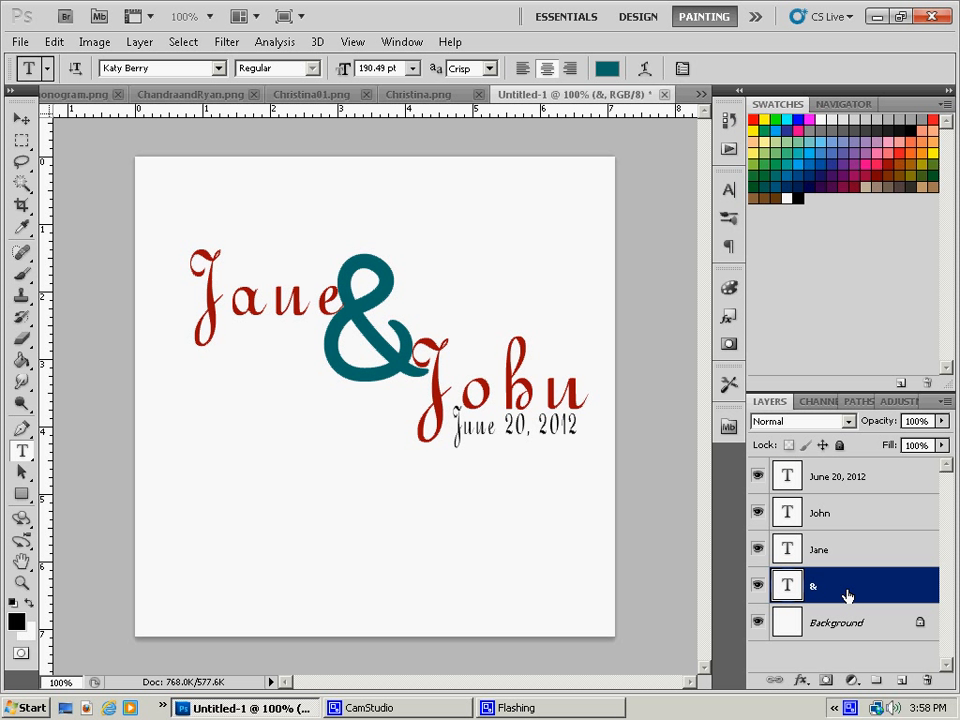
pyautogui.keyDown('shift'); pyautogui.click(826, 479); pyautogui.keyUp('shift')
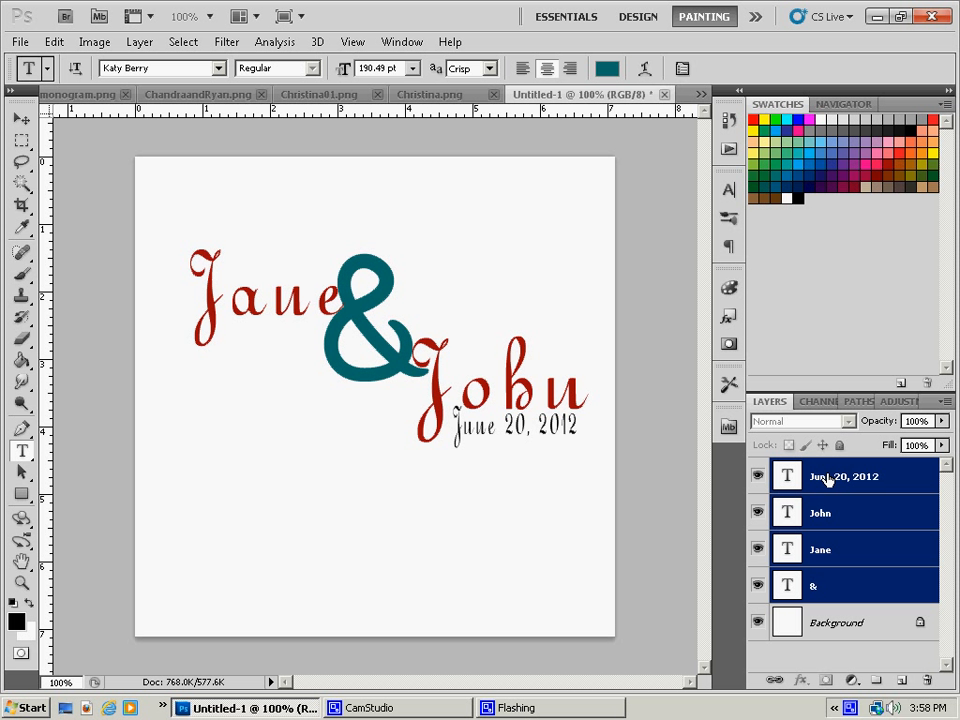
pyautogui.rightClick(826, 479)
pyautogui.click(786, 133)
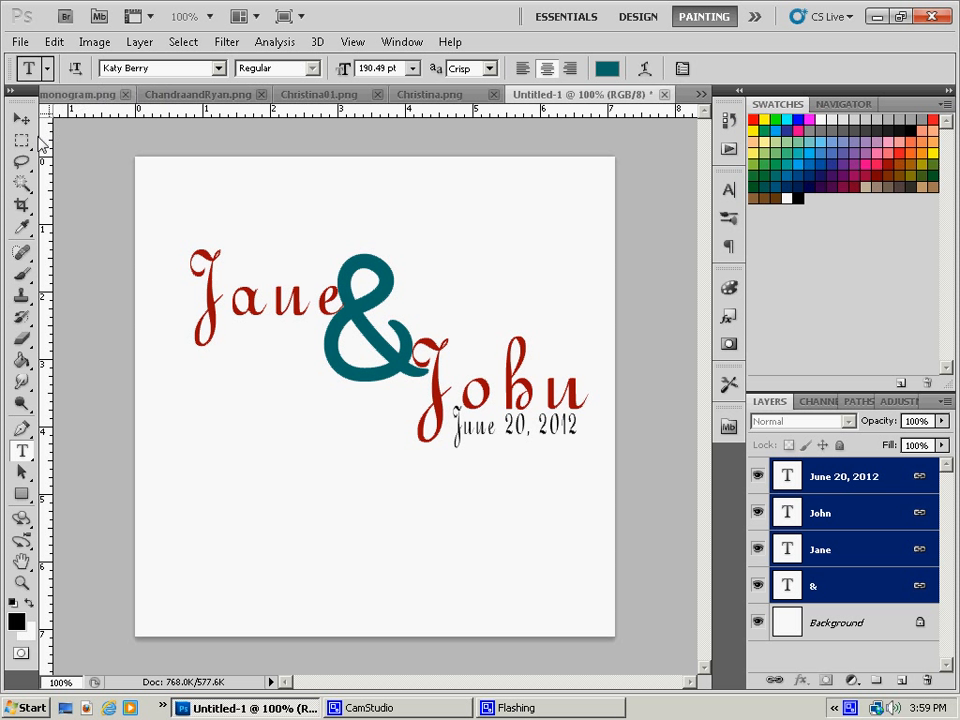
# - Scale the linked text layers to about 64% width and 61% height and move them toward the canvas centre
pyautogui.press('v')
pyautogui.hotkey('ctrl', '-')
pyautogui.hotkey('ctrl', '-')
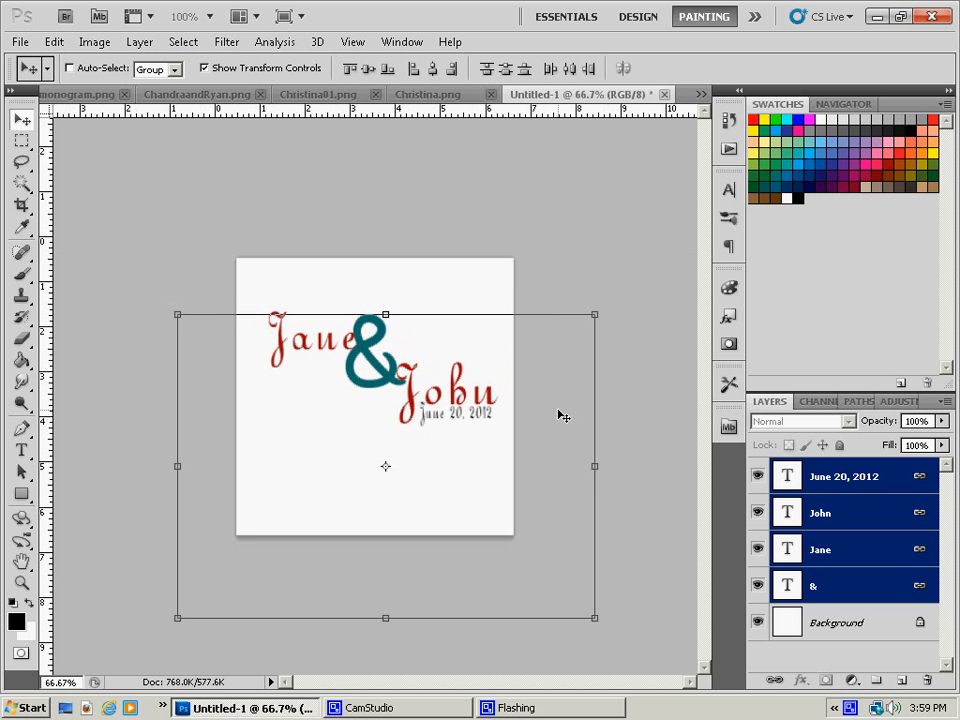
pyautogui.moveTo(565, 587); pyautogui.dragTo(433, 486)
pyautogui.moveTo(366, 381); pyautogui.dragTo(403, 403)
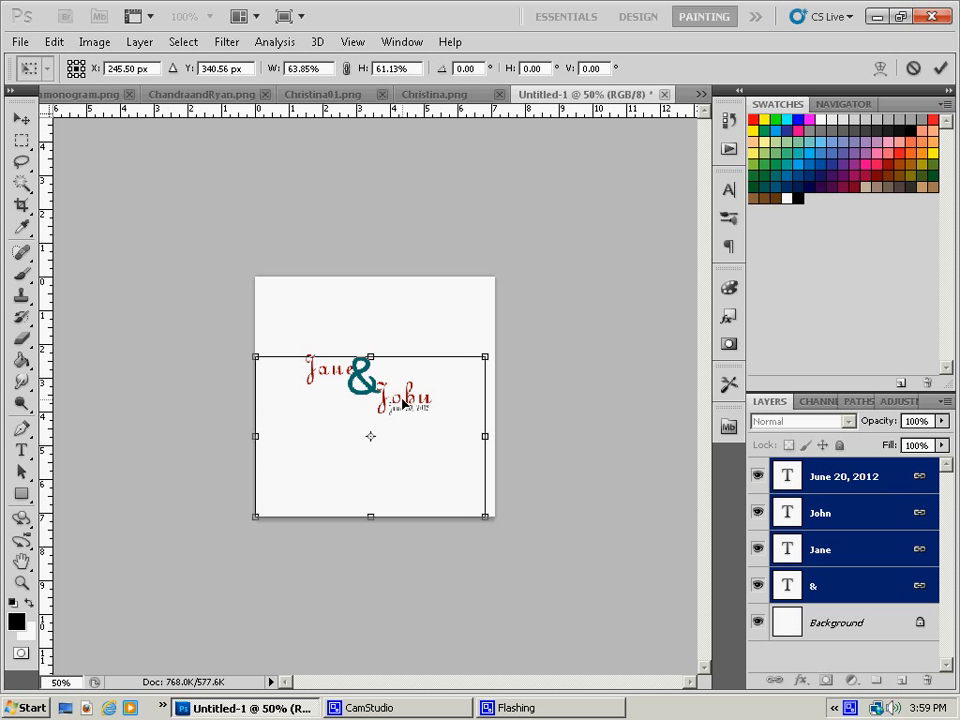
pyautogui.click(940, 68)
pyautogui.hotkey('ctrl', '+')
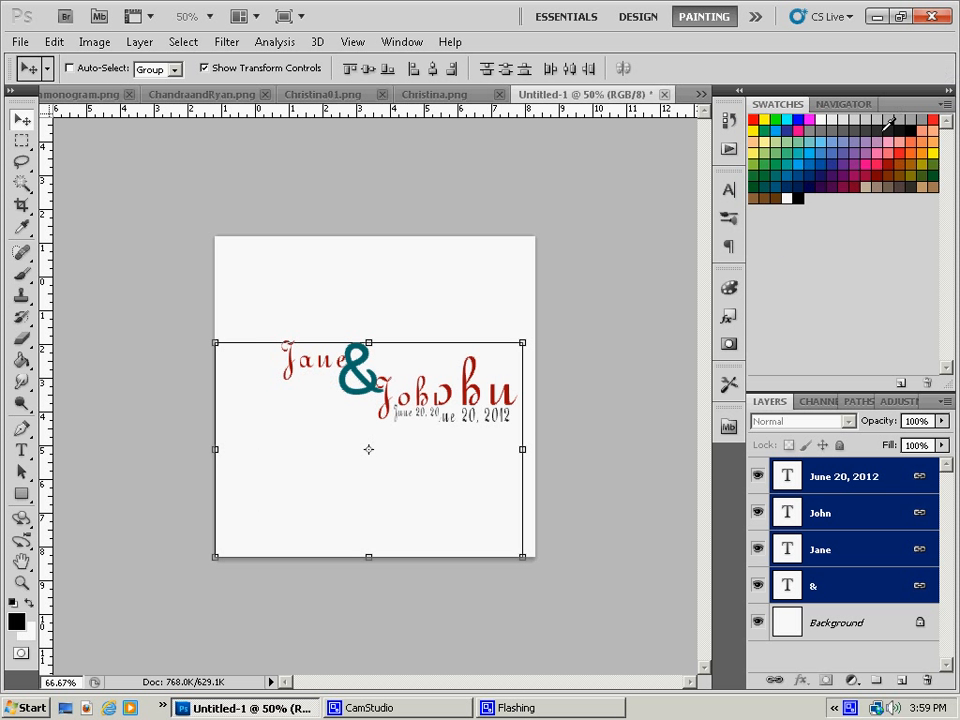
pyautogui.hotkey('ctrl', '+')
pyautogui.hotkey('ctrl', '+')
pyautogui.hotkey('ctrl', '-')
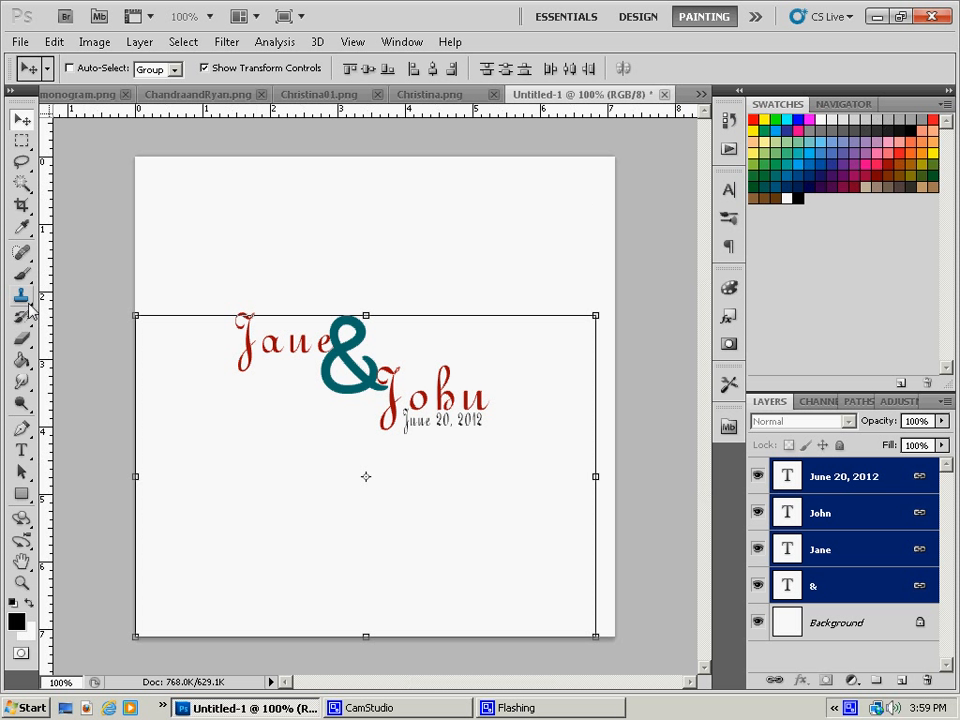
# - Sample the names' red as the foreground colour and set up the Custom Shape tool with the thin circle frame
pyautogui.click(21, 227)
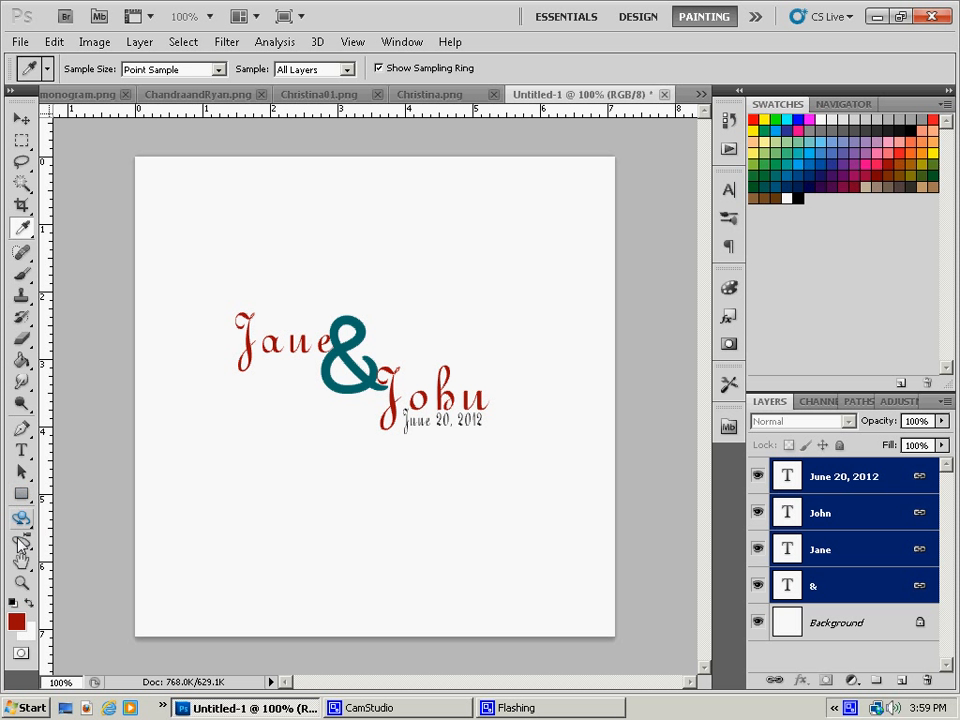
pyautogui.click(21, 493)
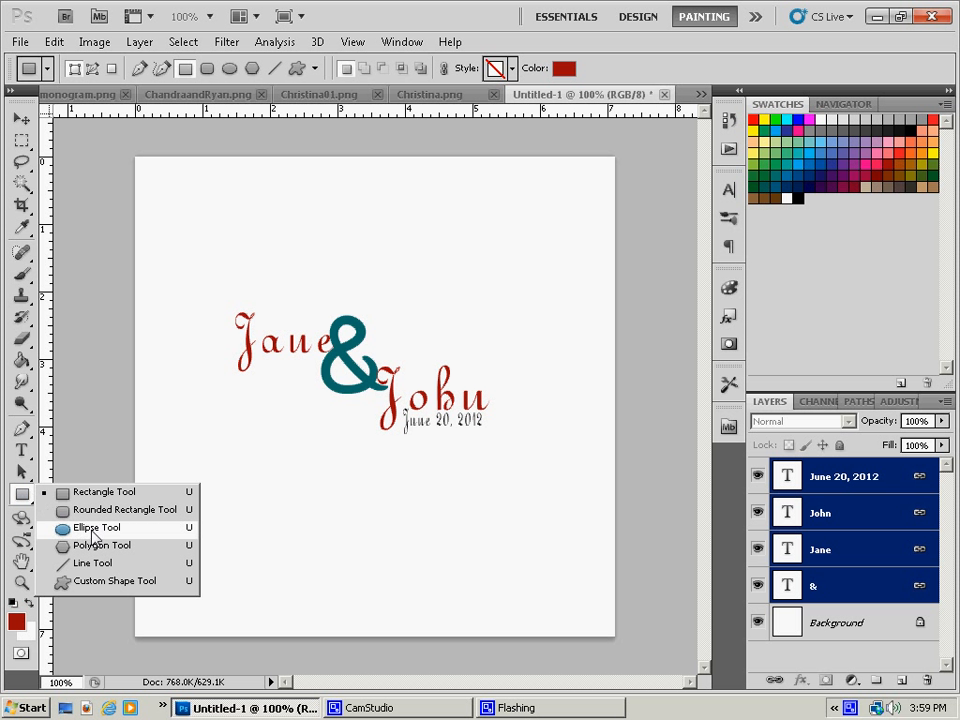
pyautogui.click(82, 581)
pyautogui.click(390, 68)
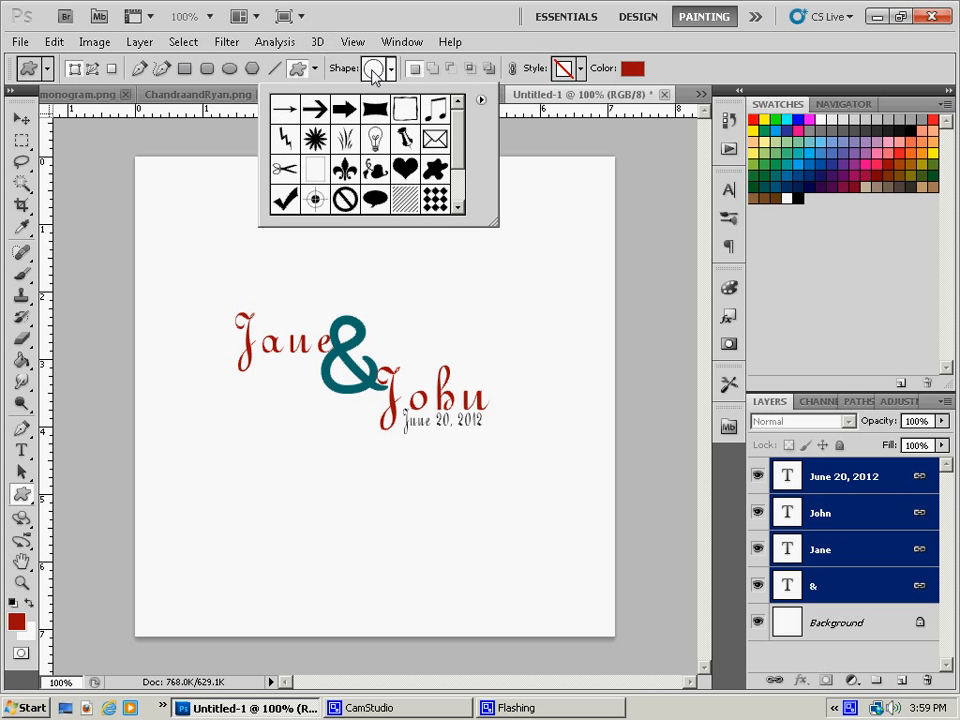
pyautogui.scroll(-2, 462, 145)
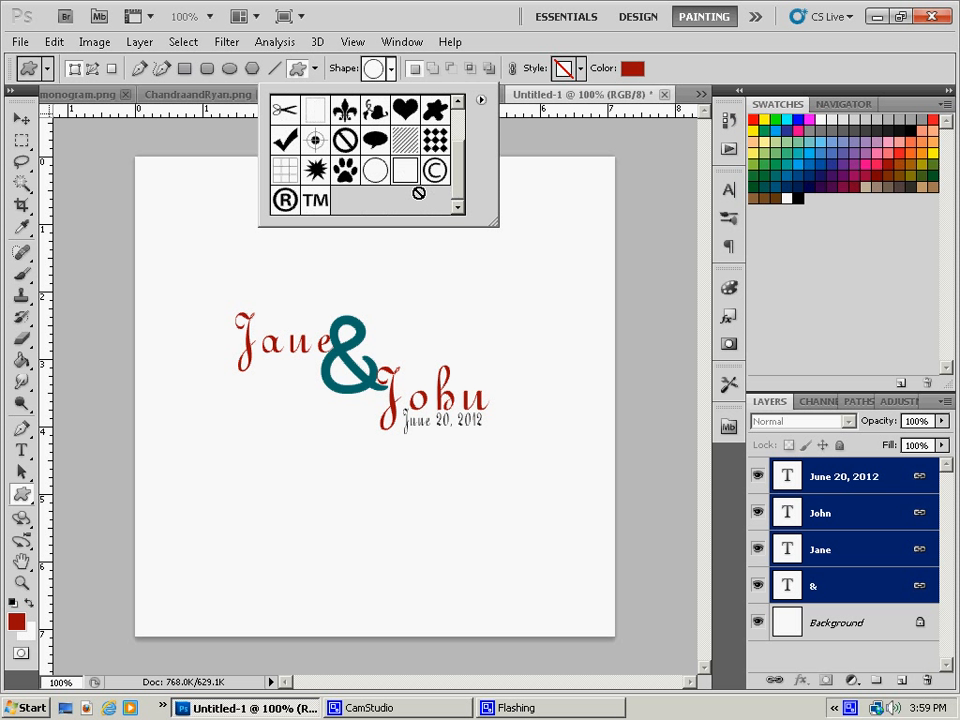
# - Draw a red circle frame about 5.2 inches wide and 5.6 inches tall and move it to surround the text
pyautogui.moveTo(206, 250); pyautogui.dragTo(554, 632)
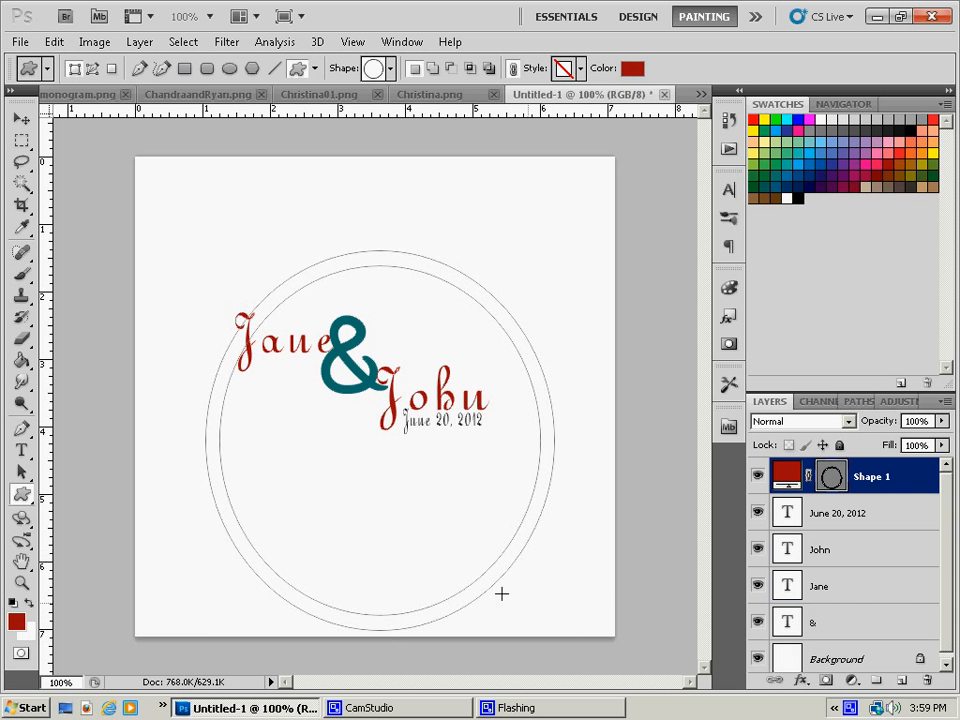
pyautogui.click(24, 118)
pyautogui.moveTo(289, 274); pyautogui.dragTo(266, 221)
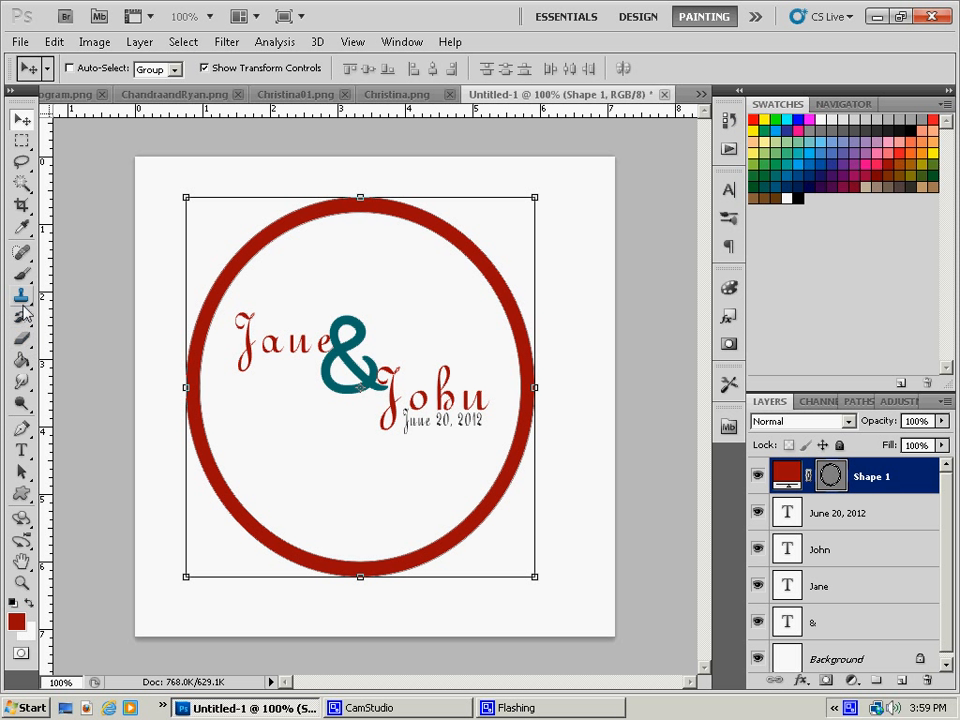
# - Sample the ampersand's teal and draw a second circle frame, about 4.7 by 5.1 inches, overlapping the first ring's left side
pyautogui.click(21, 227)
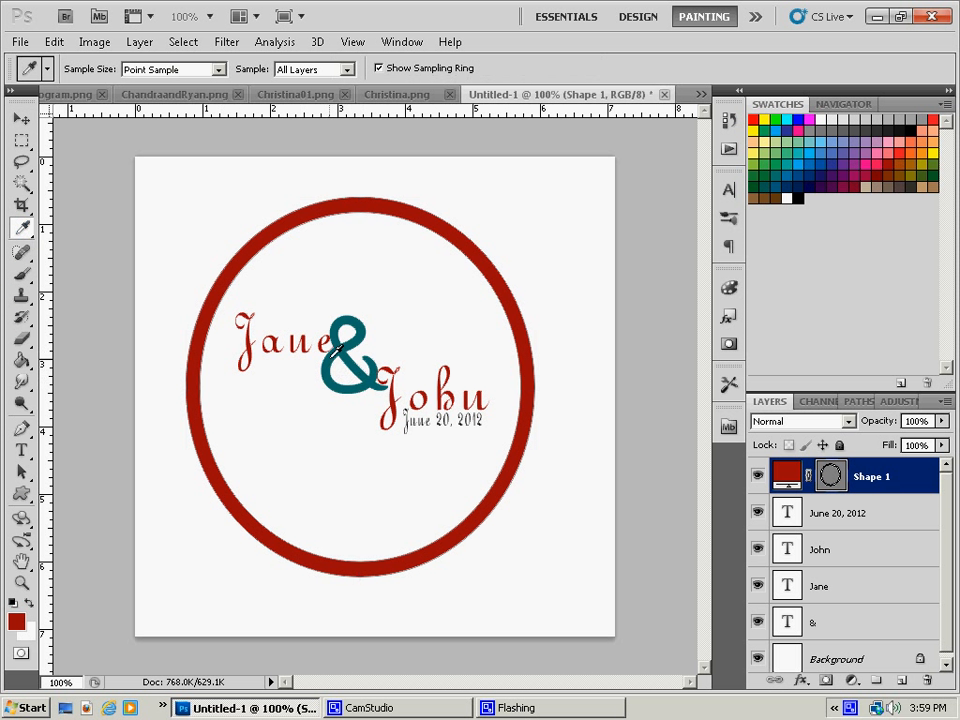
pyautogui.click(347, 345)
pyautogui.click(21, 493)
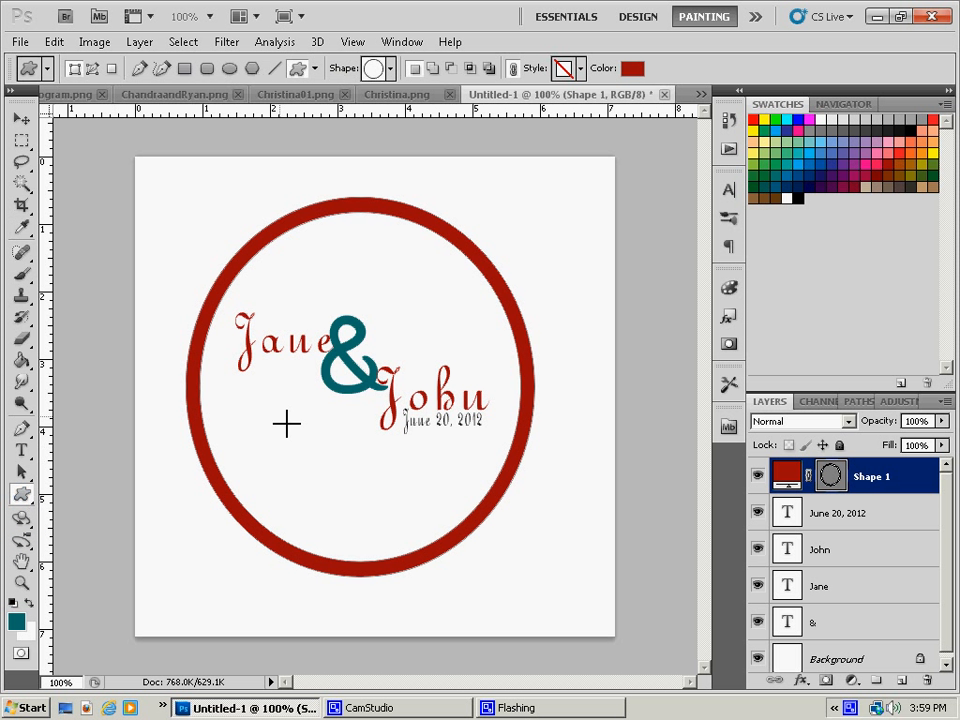
pyautogui.moveTo(180, 215); pyautogui.dragTo(496, 562)
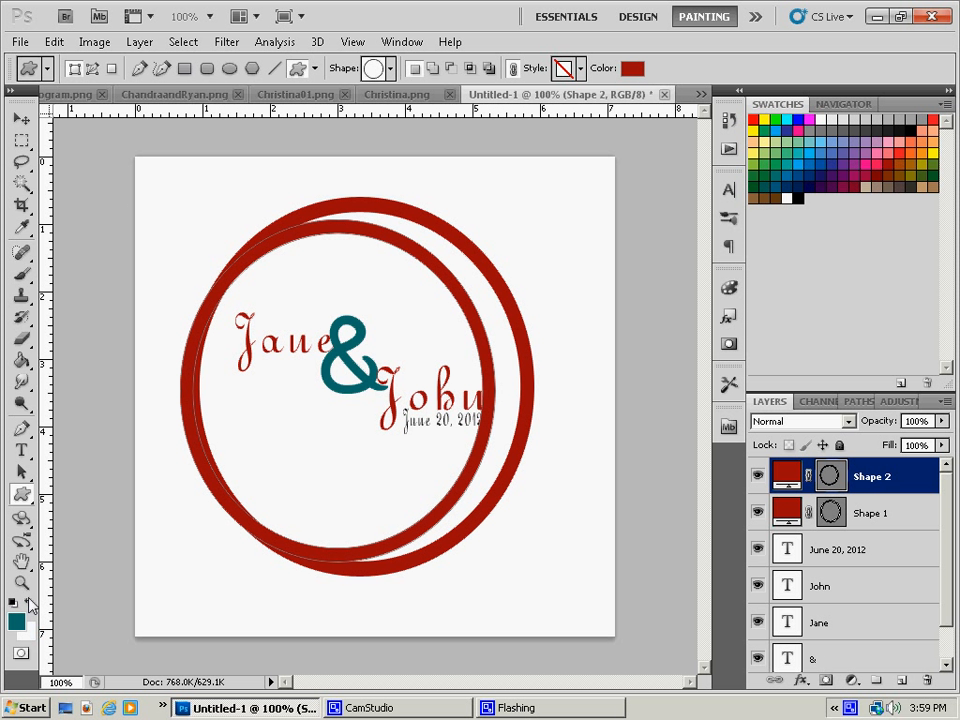
# - Copy the foreground teal's hex code 0f6d6c and apply it as the fill colour of the second circle frame
pyautogui.click(17, 622)
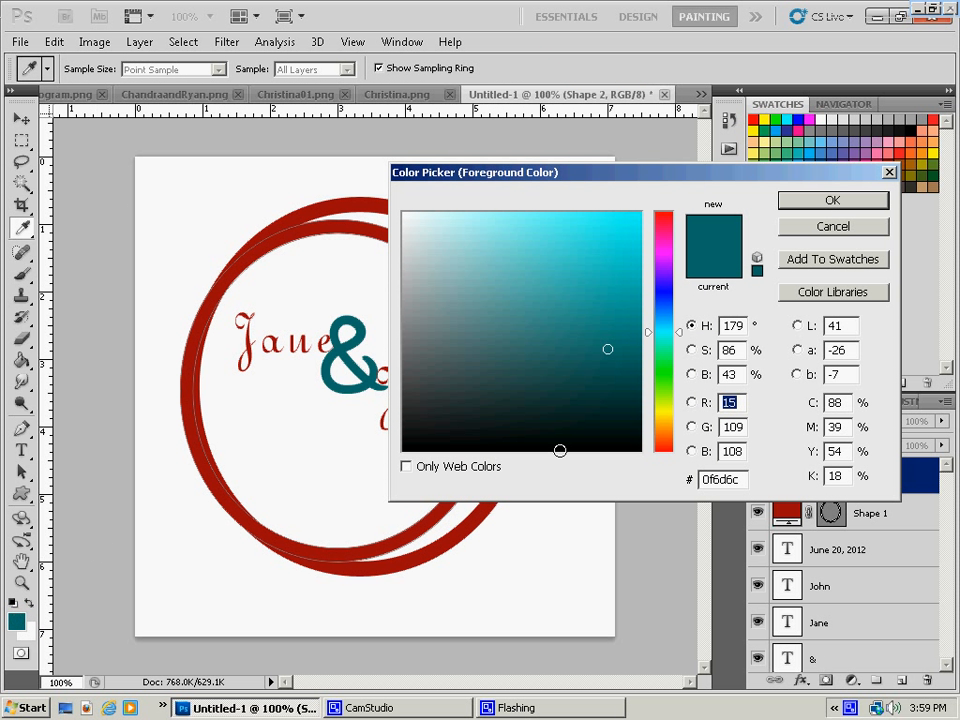
pyautogui.click(745, 479)
pyautogui.hotkey('ctrl', 'c')
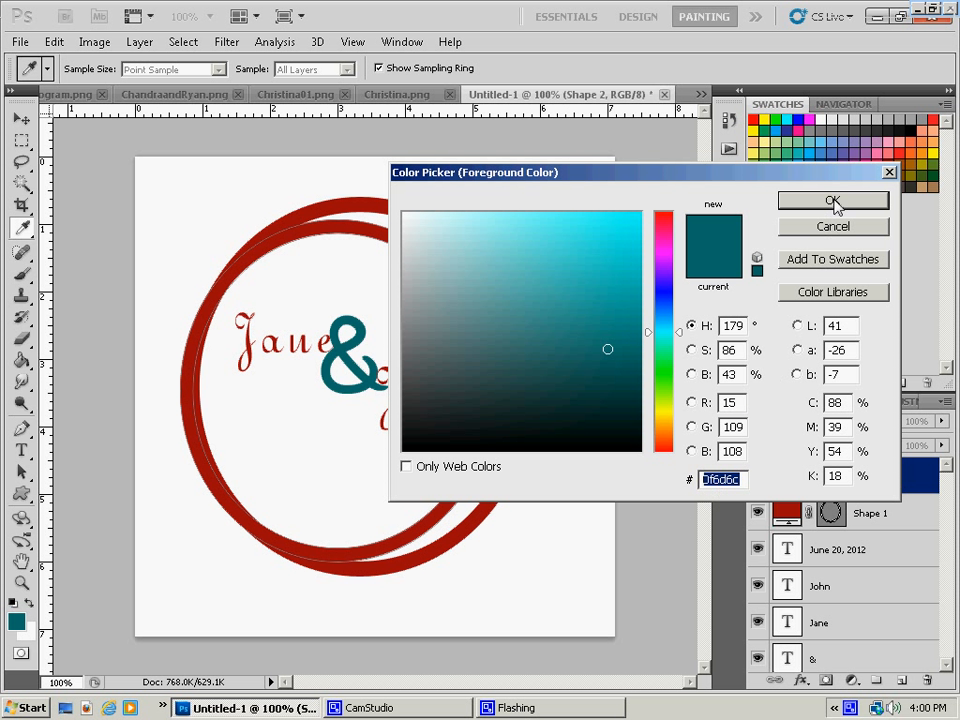
pyautogui.press('Return')
pyautogui.click(631, 68)
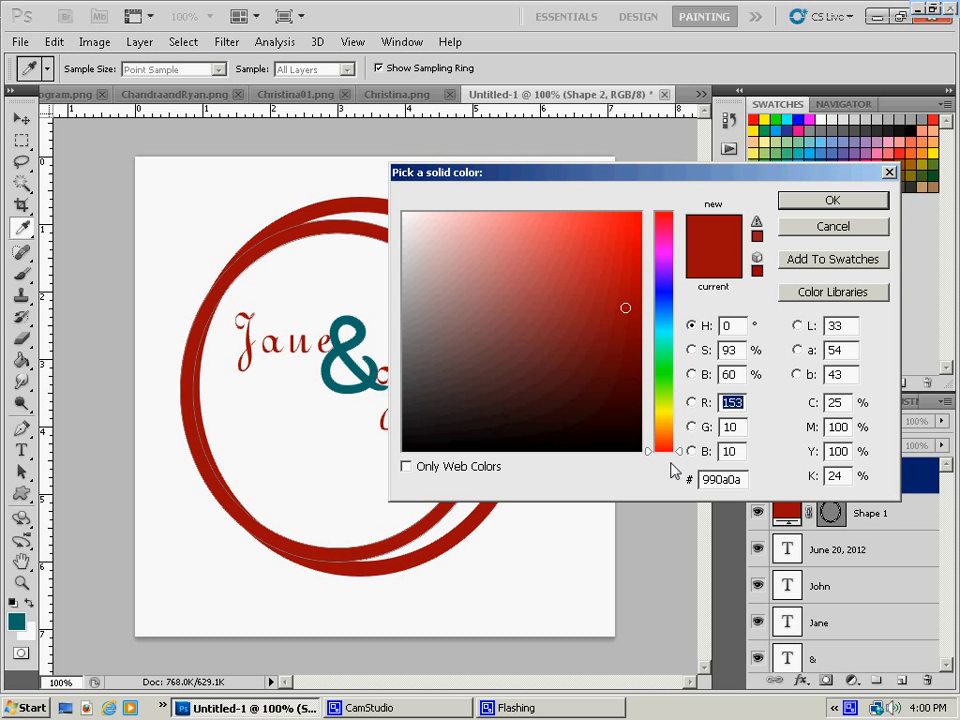
pyautogui.moveTo(748, 479); pyautogui.dragTo(622, 477)
pyautogui.hotkey('ctrl', 'v')
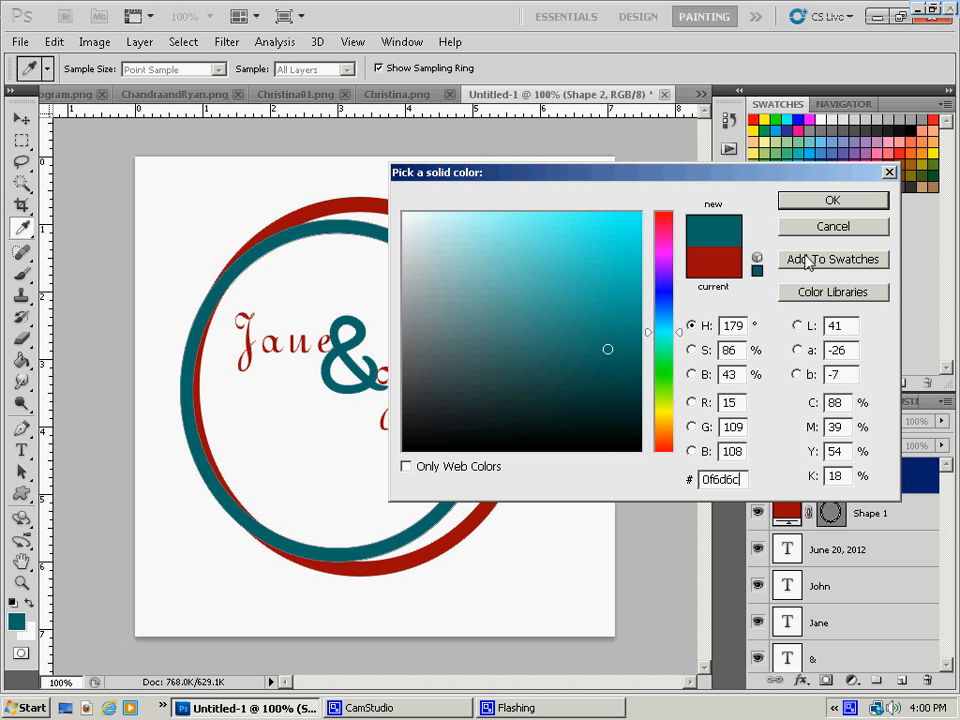
pyautogui.click(832, 201)
# - Nudge the teal ring right and slightly up until it sits centred inside the red ring, and turn off the transform controls
pyautogui.click(18, 120)
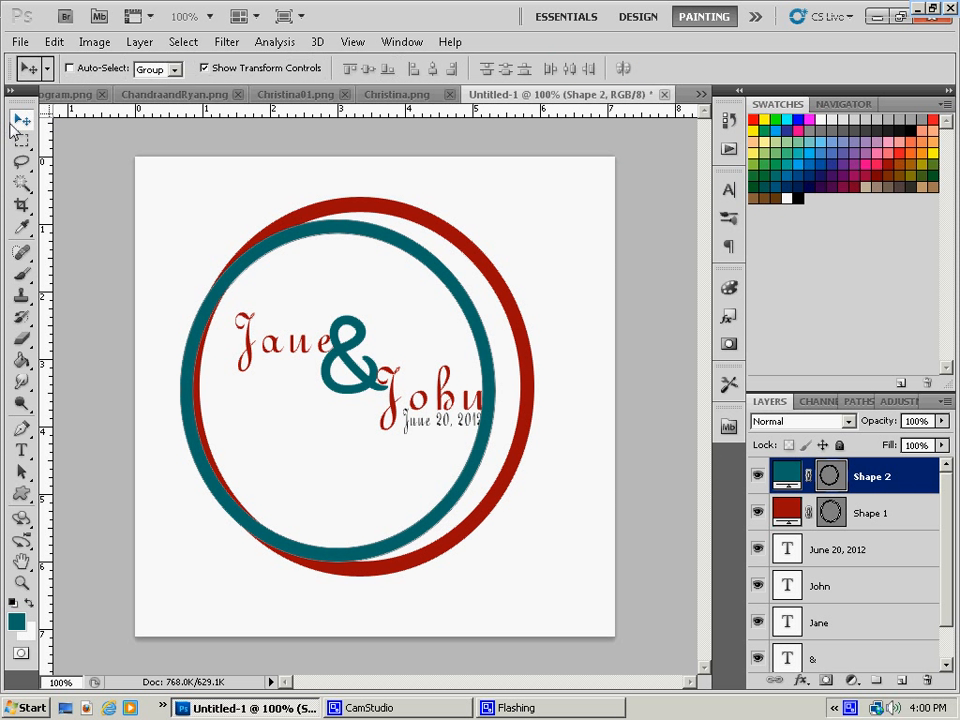
pyautogui.press('Right')
pyautogui.press('Right')
pyautogui.press('Right')
pyautogui.press('Right')
pyautogui.press('Right')
pyautogui.press('Right')
pyautogui.press('Right')
pyautogui.press('Right')
pyautogui.press('Right')
pyautogui.press('Right')
pyautogui.press('Right')
pyautogui.press('Right')
pyautogui.press('Right')
pyautogui.press('Right')
pyautogui.press('Right')
pyautogui.press('Right')
pyautogui.press('Right')
pyautogui.press('Right')
pyautogui.press('Right')
pyautogui.press('Right')
pyautogui.press('Right')
pyautogui.press('Right')
pyautogui.press('Right')
pyautogui.press('Right')
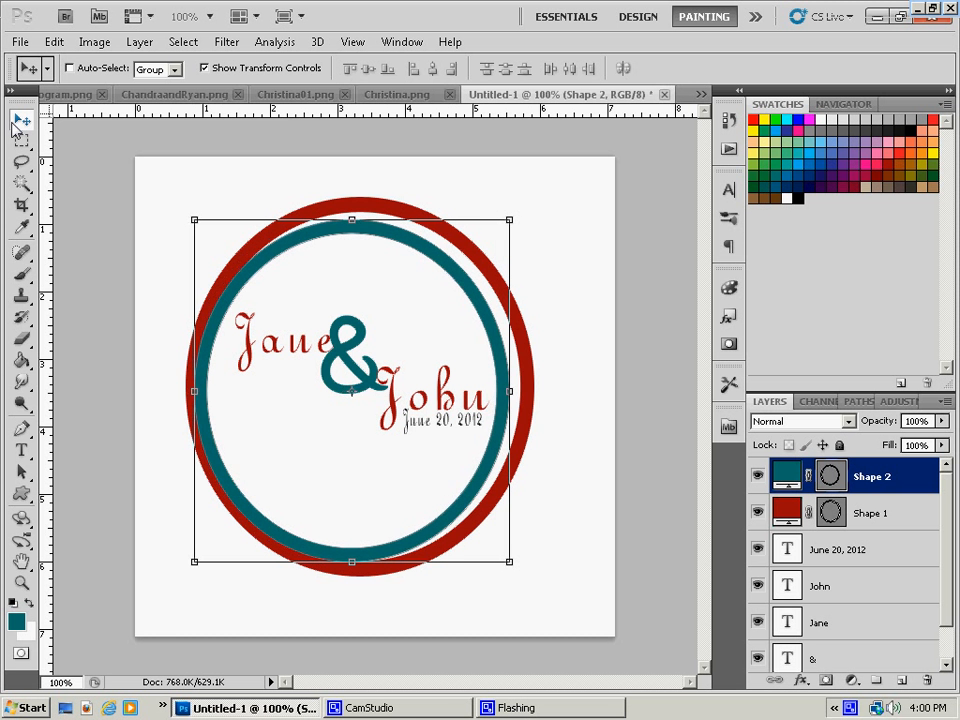
pyautogui.press('Up')
pyautogui.press('Up')
pyautogui.press('Up')
pyautogui.press('Up')
pyautogui.press('Up')
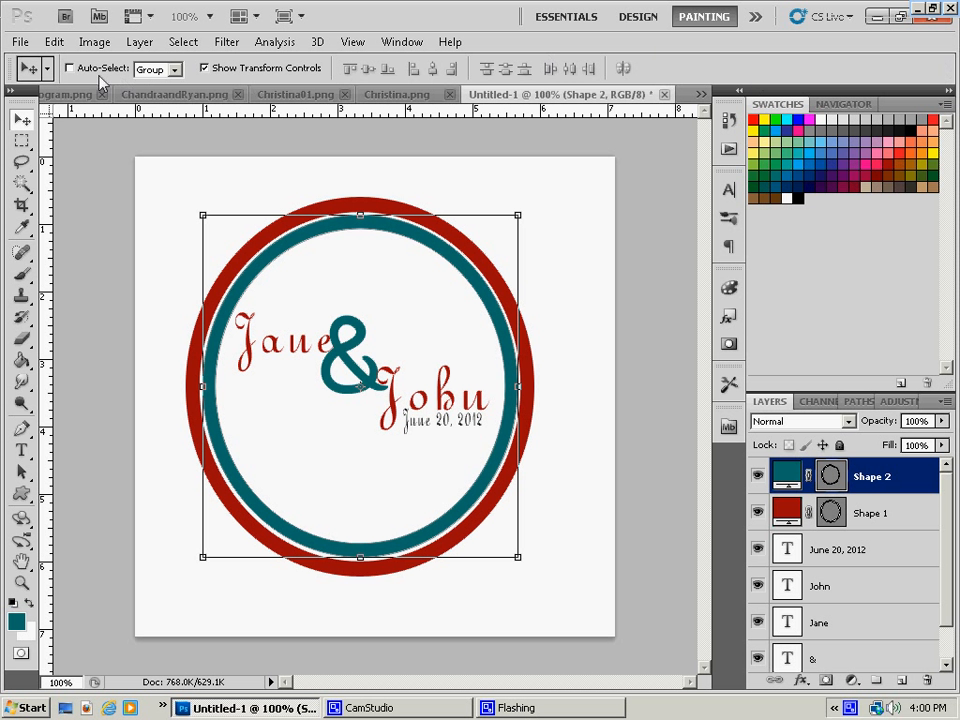
pyautogui.click(204, 68)
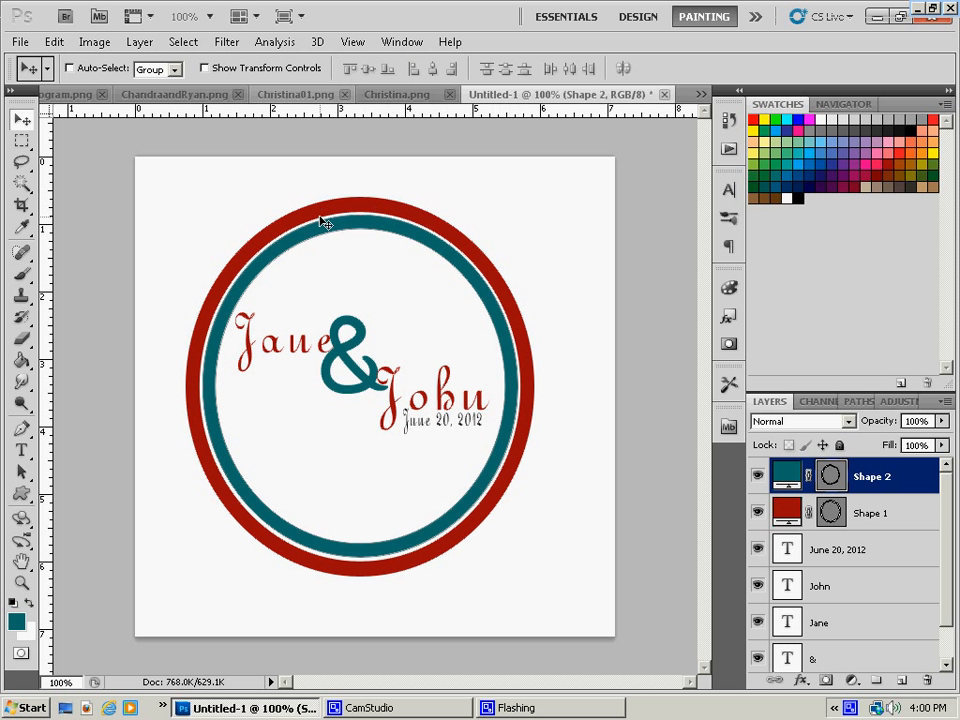
# - Hide both circle frame layers and add a new empty layer directly above the date text layer
pyautogui.click(757, 476)
pyautogui.click(758, 512)
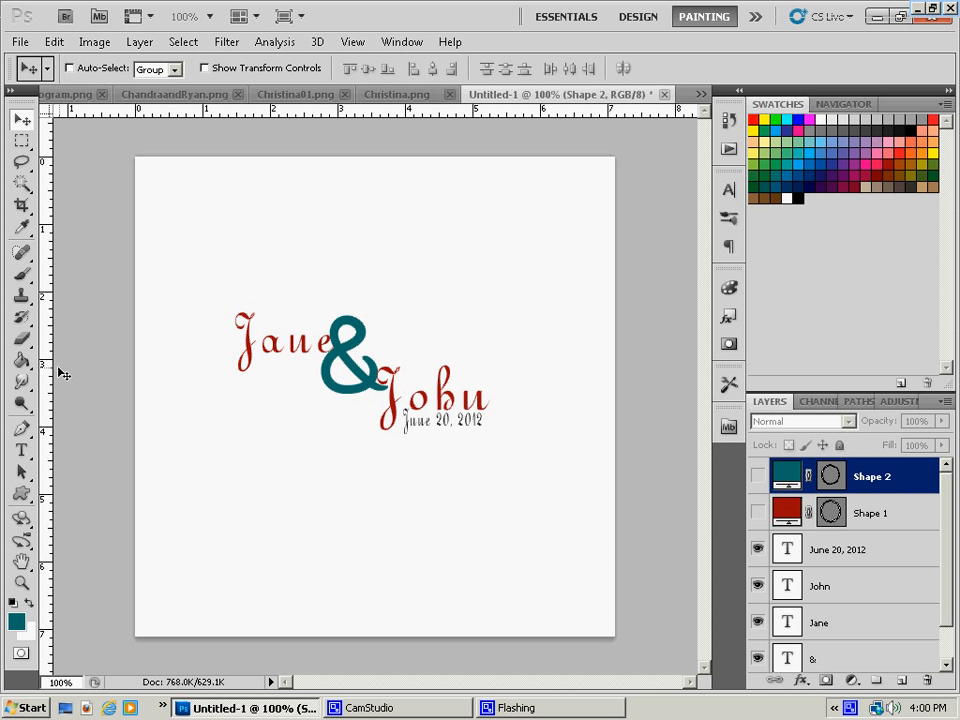
pyautogui.click(818, 543)
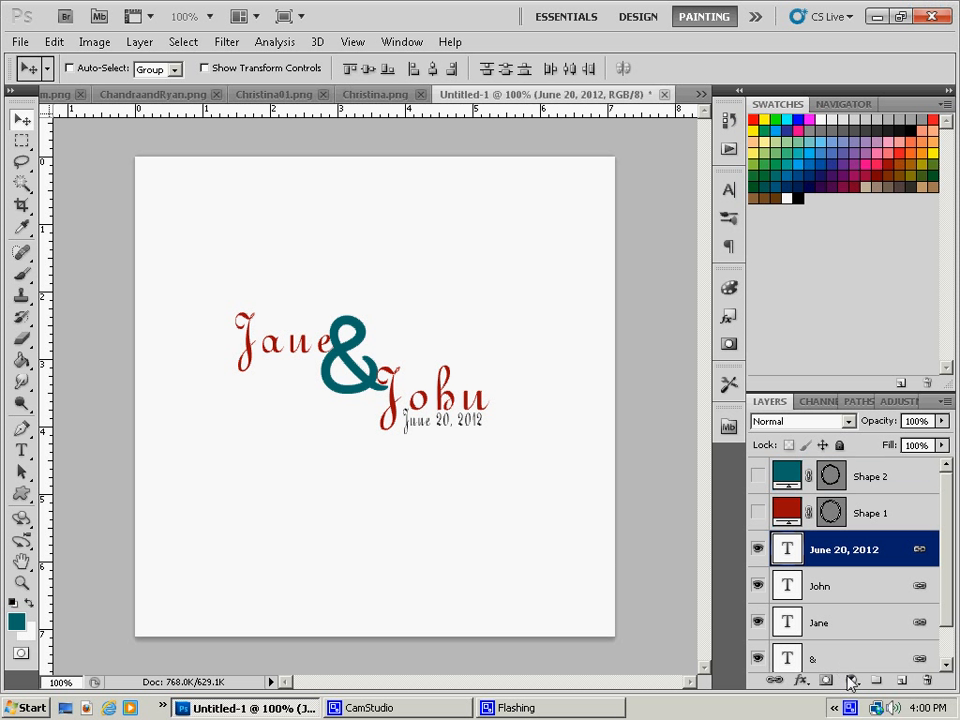
pyautogui.click(900, 683)
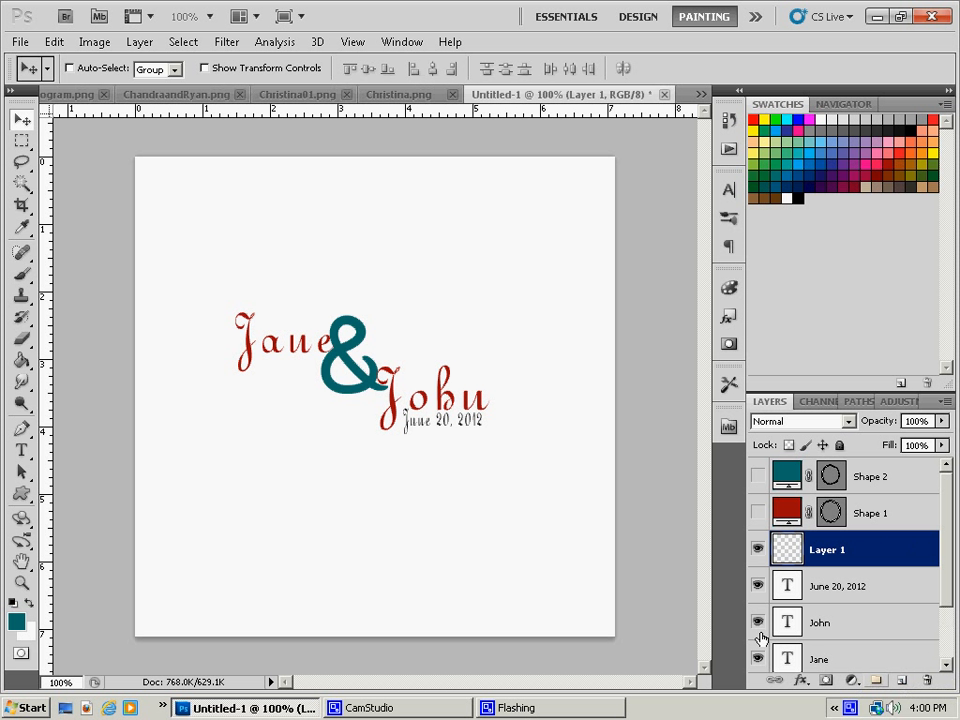
# - Load the Feathery Flowers brush set, size its 1860 px flower brush to 185 px and stamp a teal flower over the first name
pyautogui.click(22, 274)
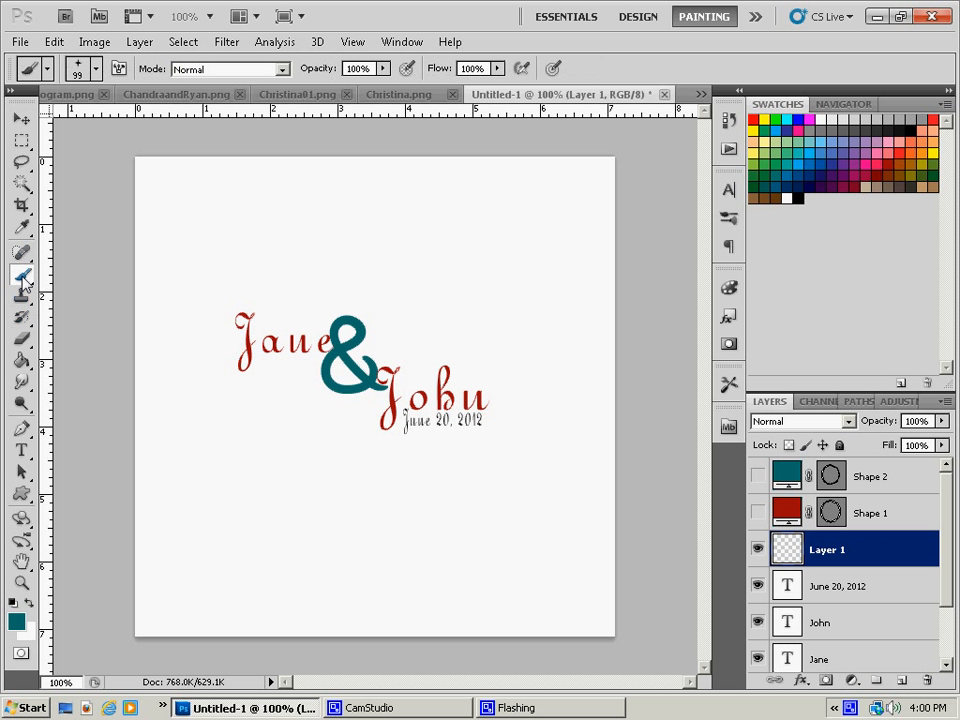
pyautogui.click(97, 69)
pyautogui.click(237, 124)
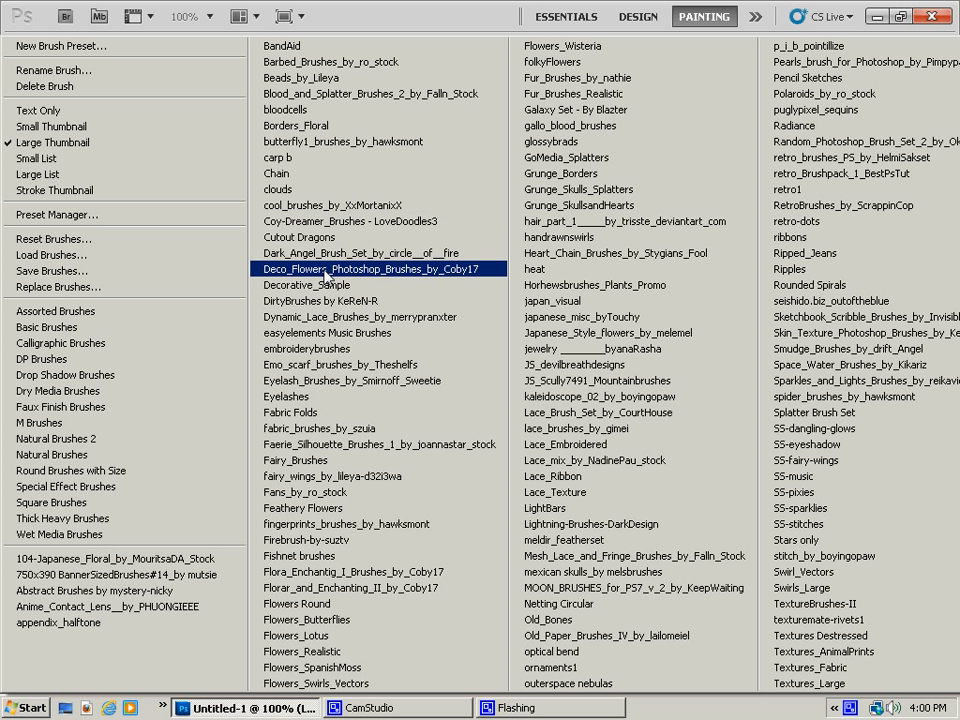
pyautogui.click(285, 508)
pyautogui.click(411, 283)
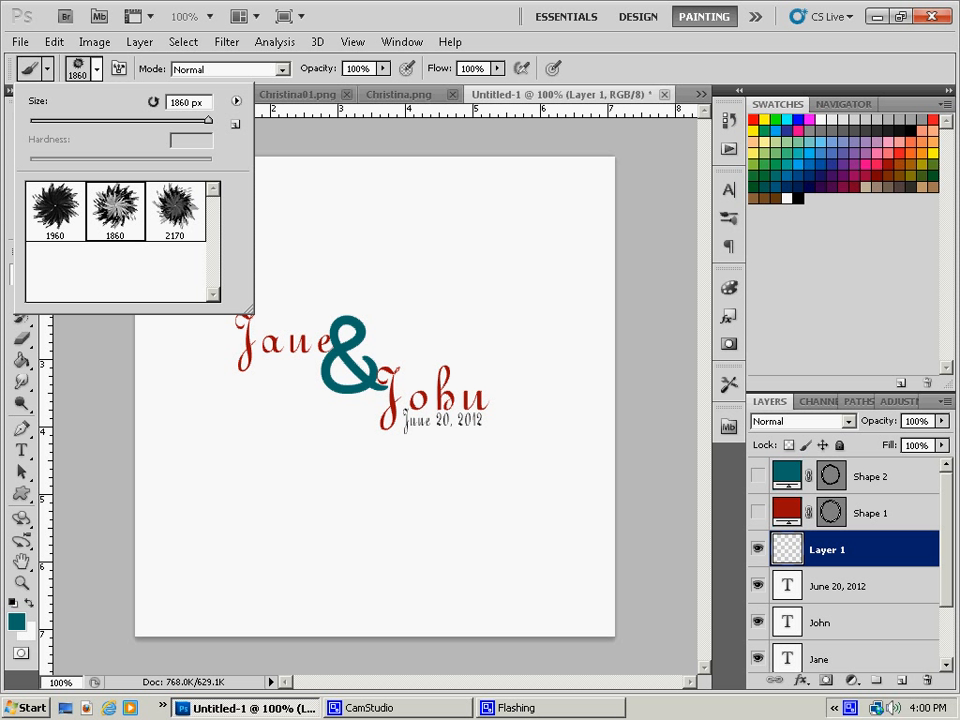
pyautogui.moveTo(206, 120); pyautogui.dragTo(159, 120)
pyautogui.click(282, 313)
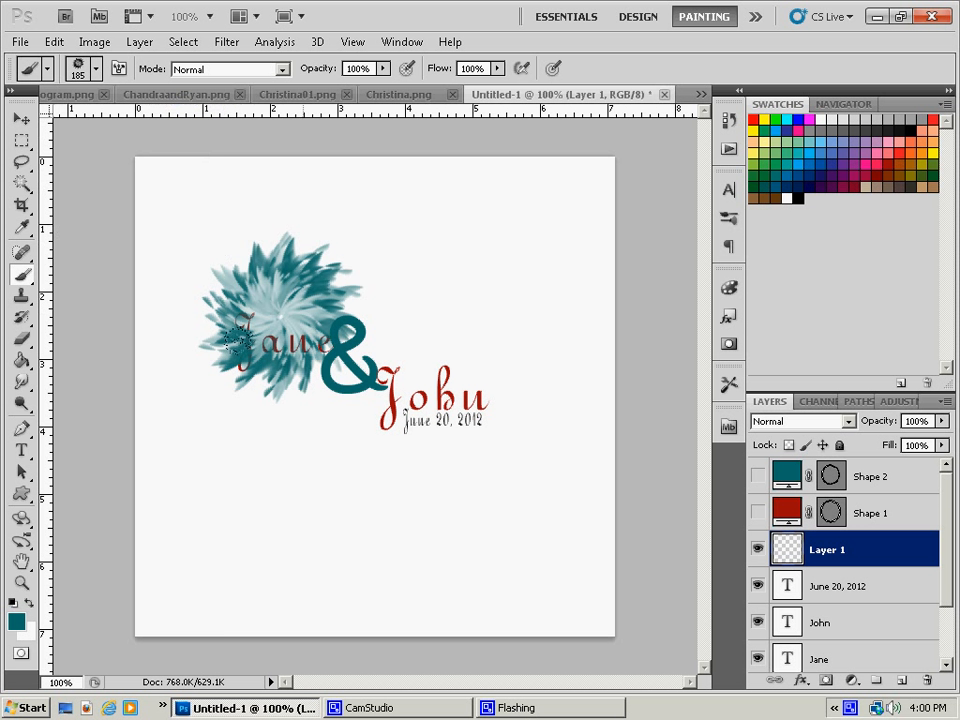
# - Place the flower layer just above the Background layer and shift the flower down so it centres behind the first name
pyautogui.moveTo(868, 568); pyautogui.dragTo(826, 640)
pyautogui.press('v')
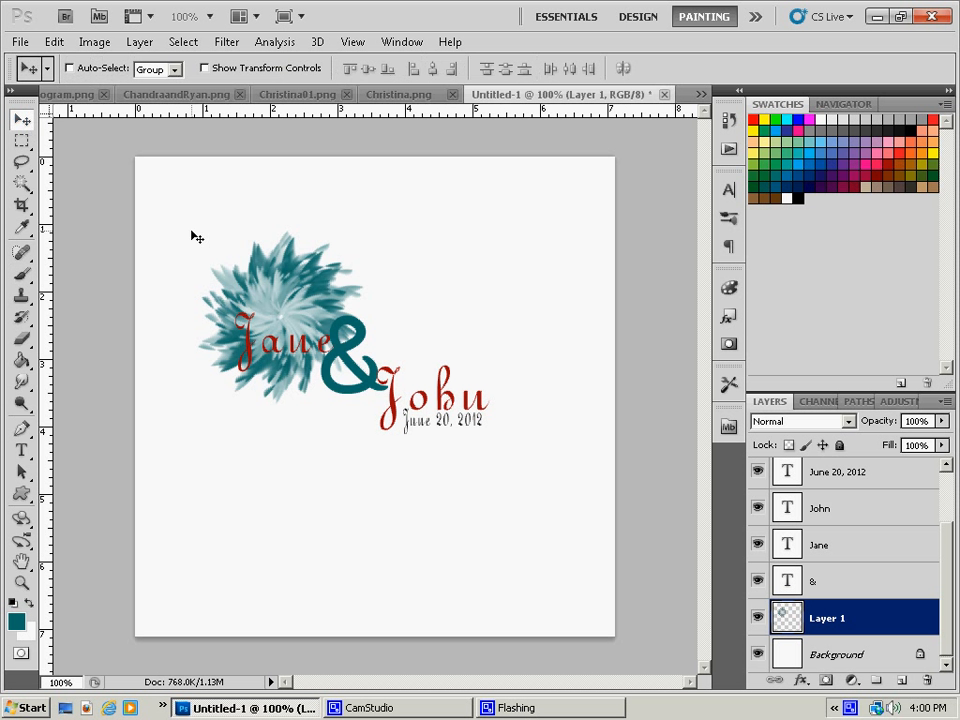
pyautogui.moveTo(258, 293); pyautogui.dragTo(256, 318)
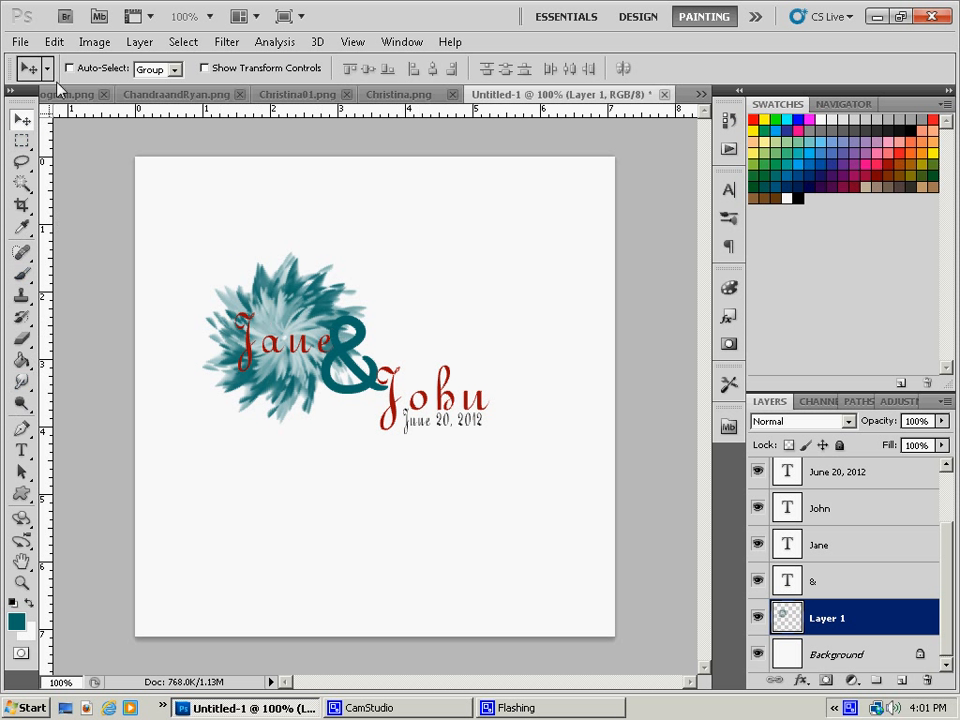
# - Resize the same feathery flower brush to 391 px and stamp a large flower behind the start of the second name
pyautogui.press('b')
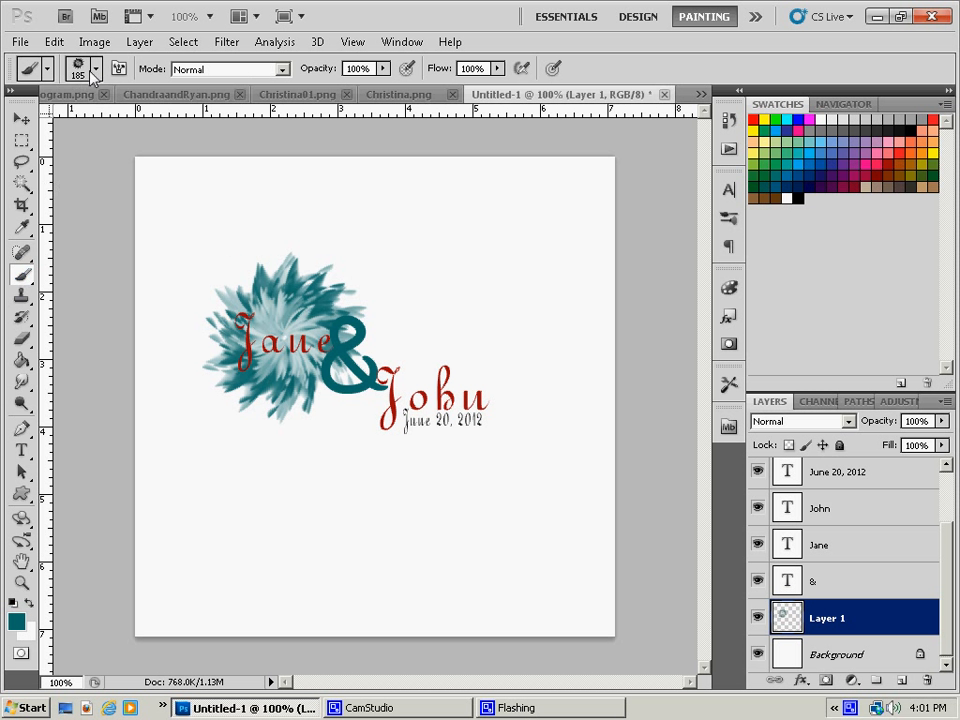
pyautogui.click(82, 68)
pyautogui.click(115, 208)
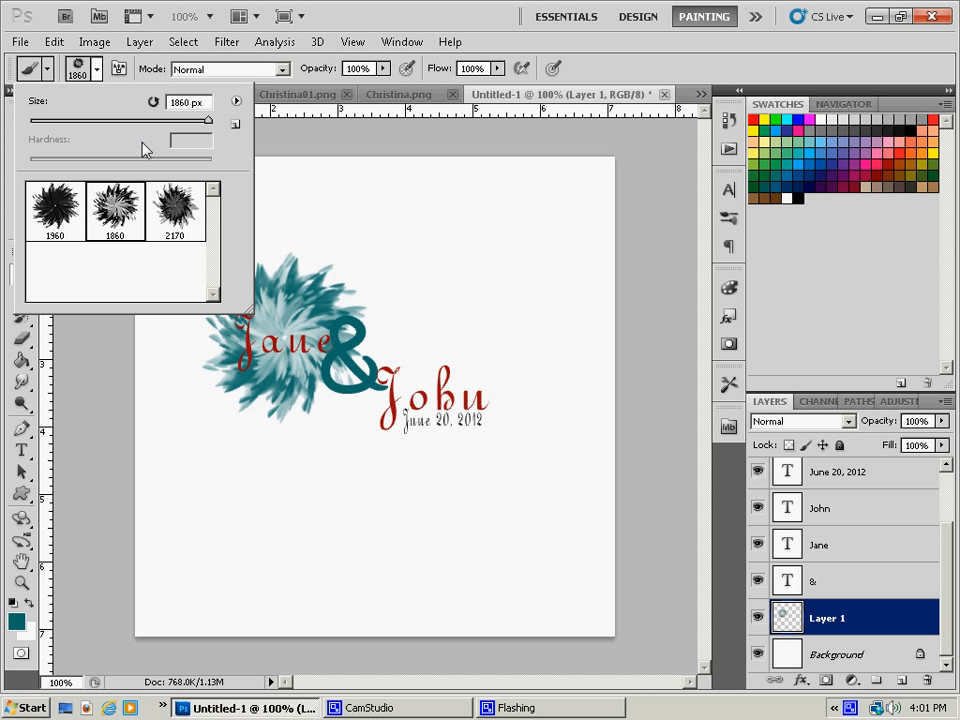
pyautogui.moveTo(204, 120); pyautogui.dragTo(185, 120)
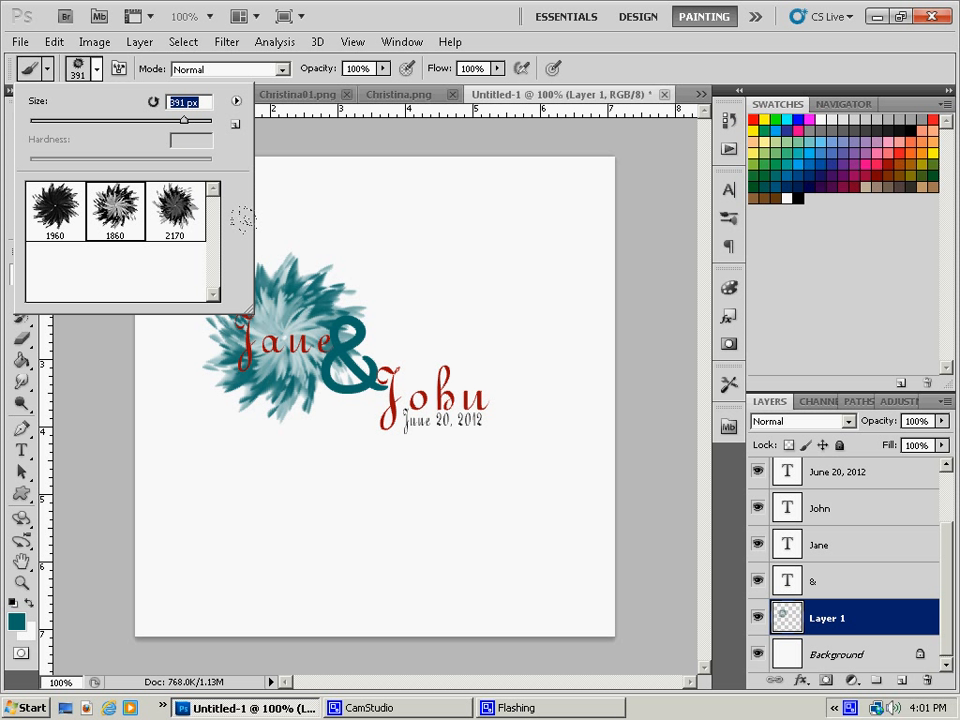
pyautogui.click(393, 386)
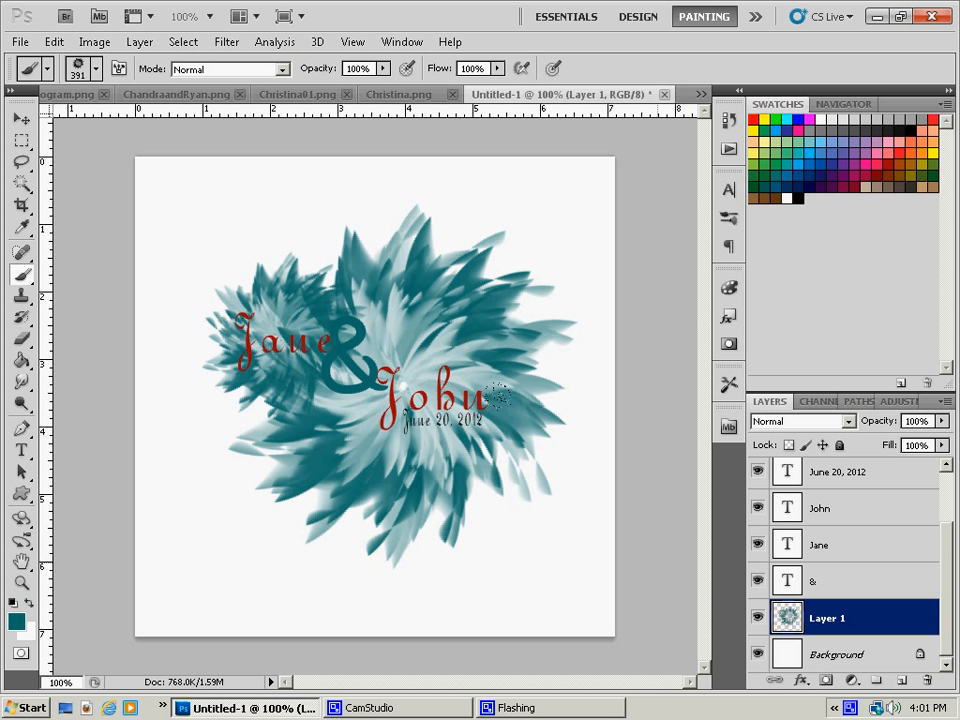
# - Unlink the ampersand, name and date text layers, and make only the ampersand layer active
pyautogui.click(840, 593)
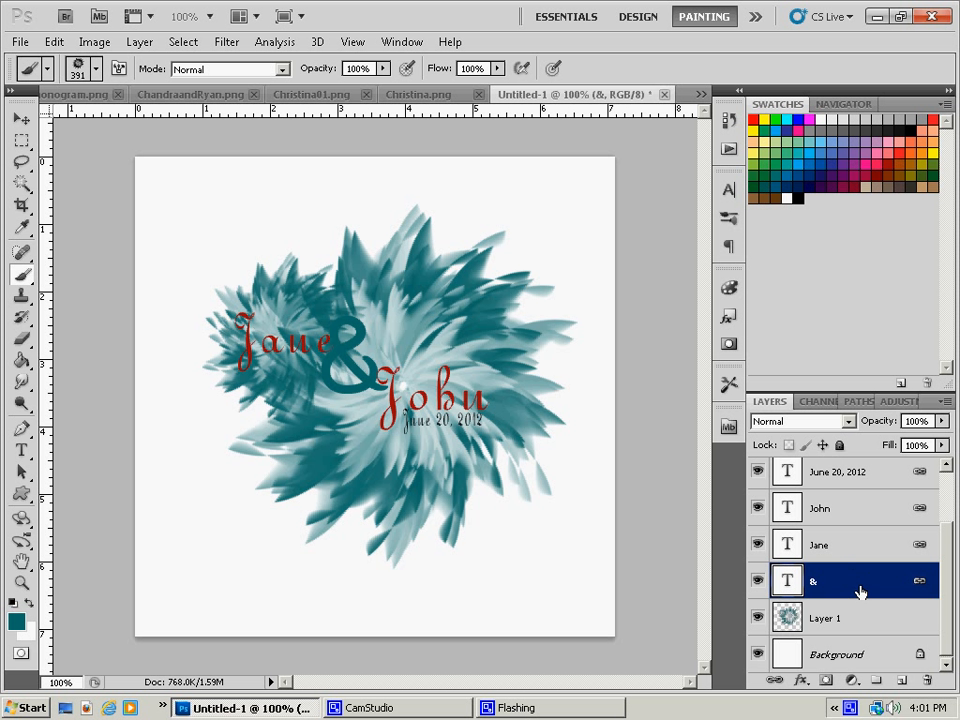
pyautogui.scroll(2, 862, 592)
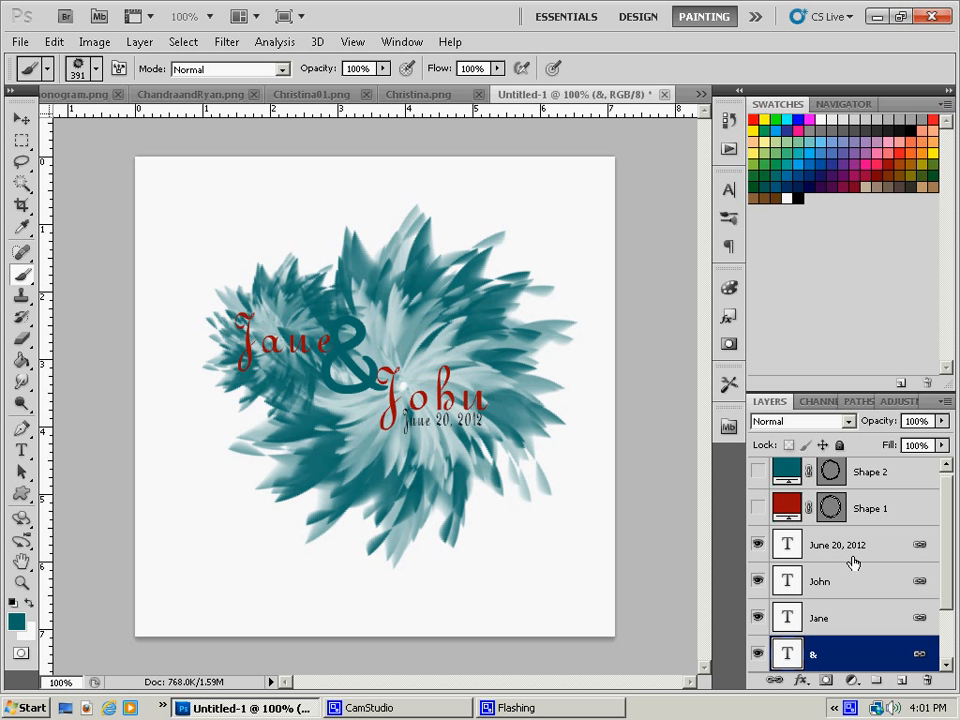
pyautogui.keyDown('shift'); pyautogui.click(855, 563); pyautogui.keyUp('shift')
pyautogui.rightClick(790, 552)
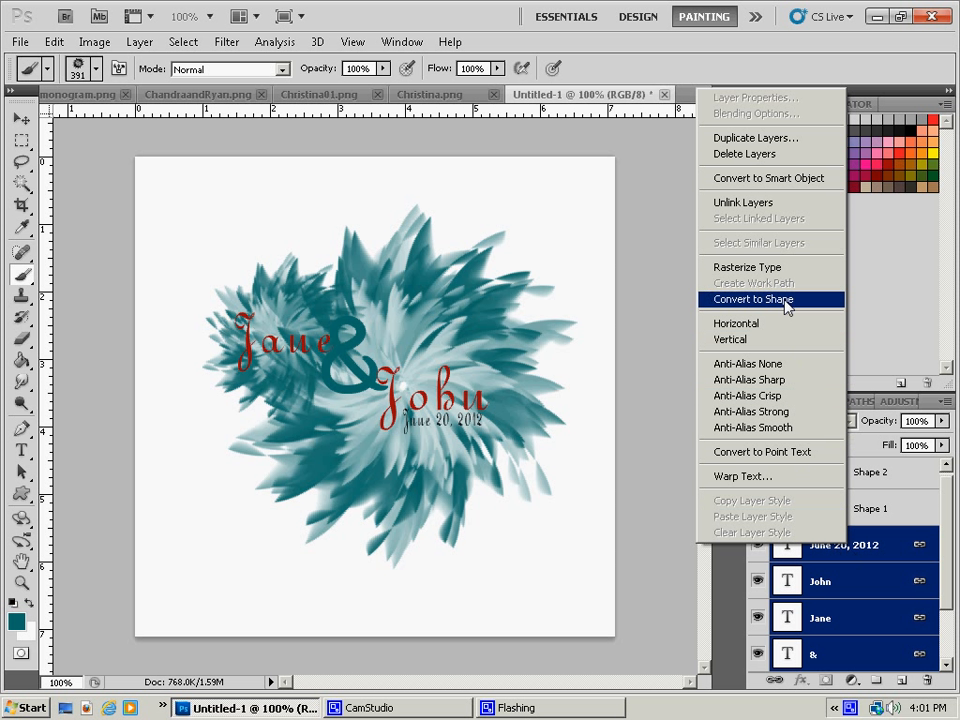
pyautogui.click(765, 202)
pyautogui.scroll(-1, 846, 610)
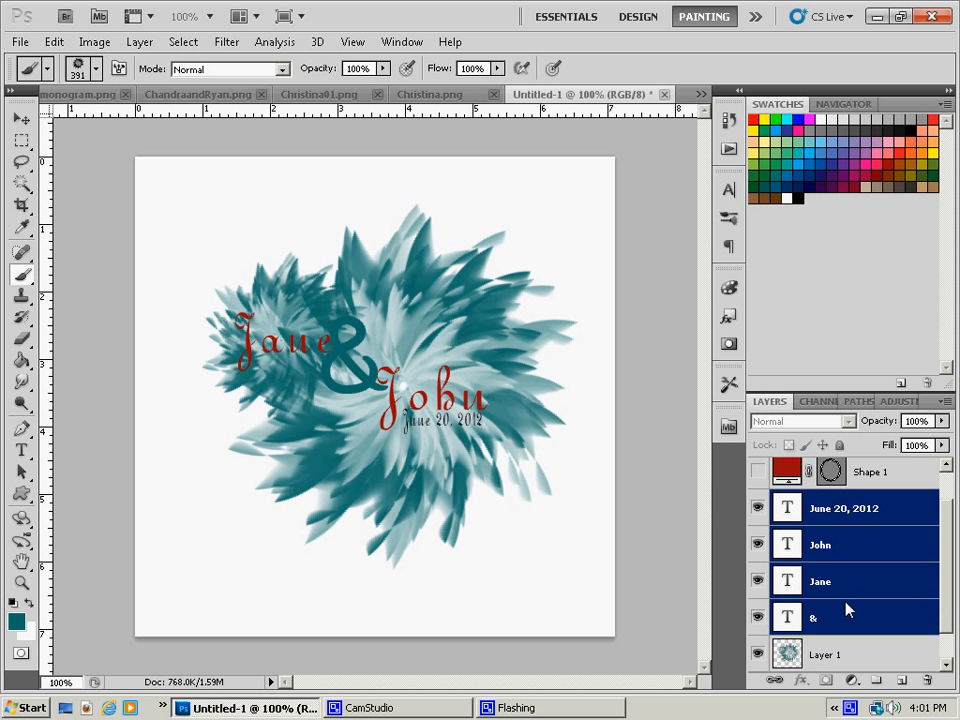
pyautogui.click(850, 610)
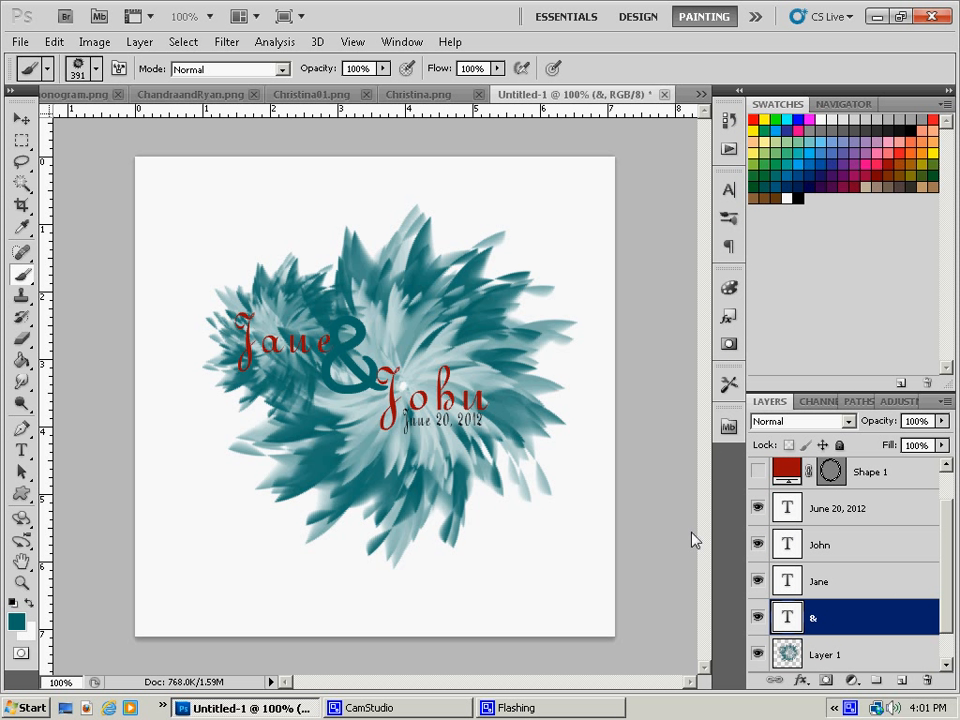
# - Recolour the ampersand text with the default black foreground colour
pyautogui.click(23, 451)
pyautogui.moveTo(369, 362); pyautogui.dragTo(320, 363)
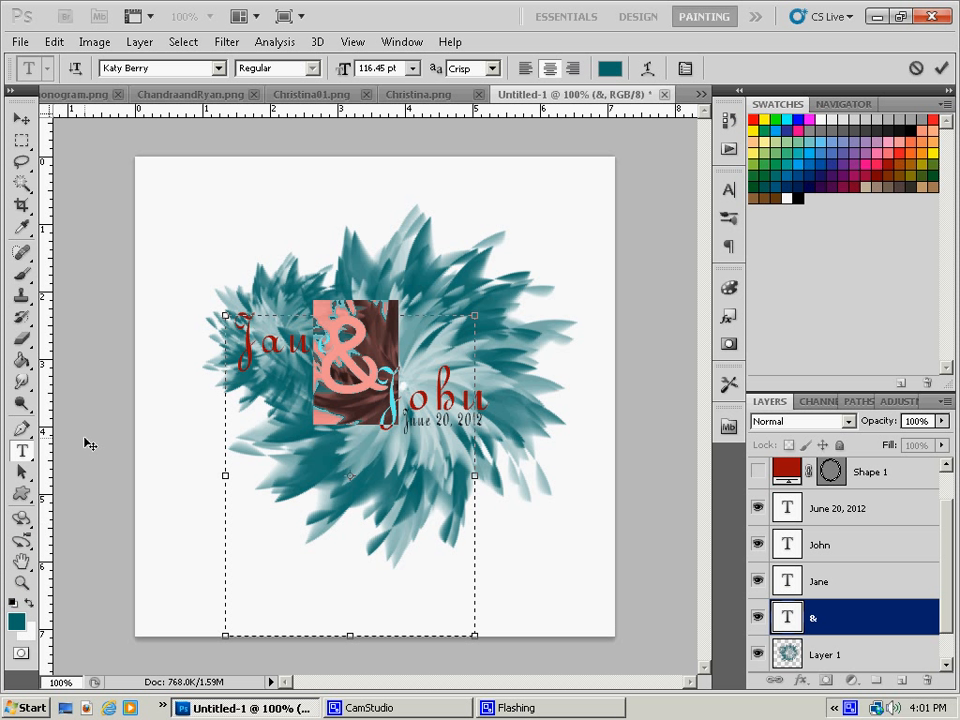
pyautogui.click(12, 602)
pyautogui.click(232, 430)
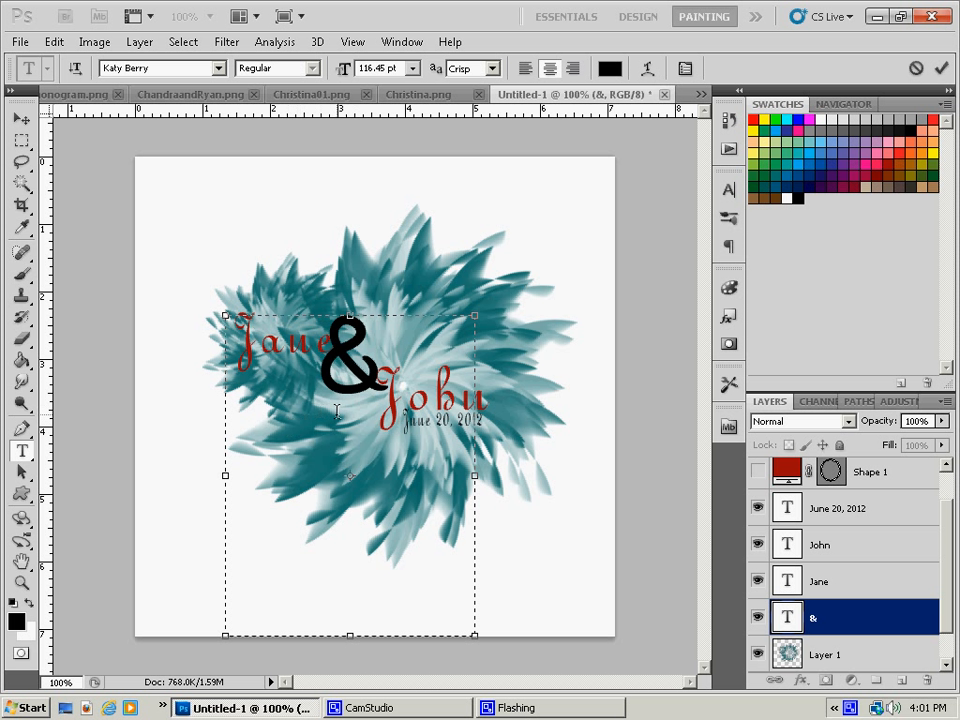
# - Sample teal from the small flower, darken it to a near-black teal and apply it to the ampersand
pyautogui.moveTo(388, 366); pyautogui.dragTo(308, 367)
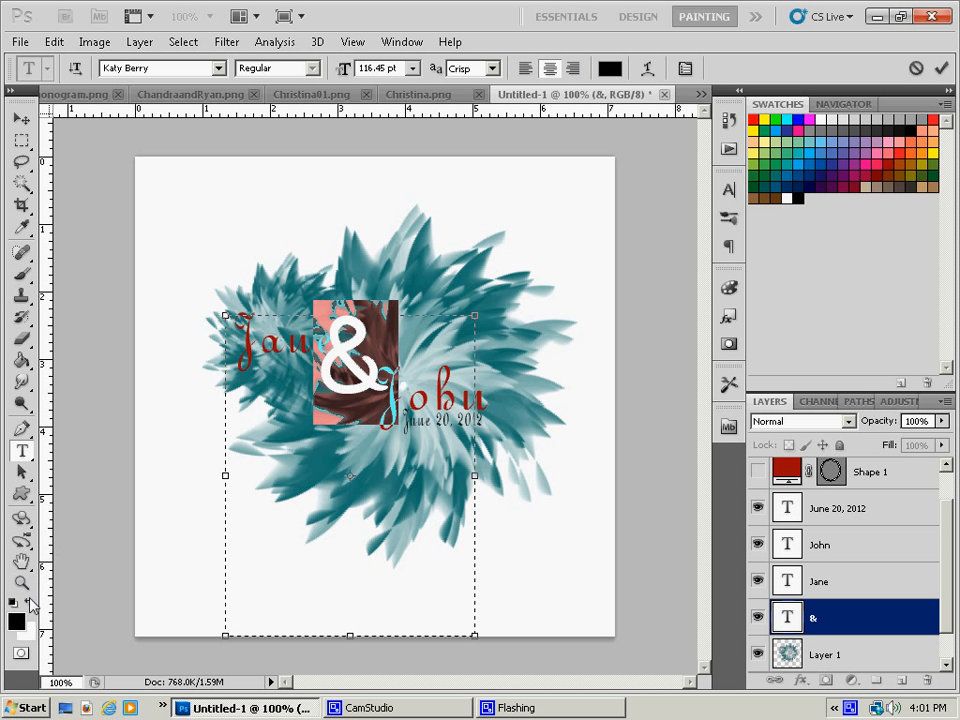
pyautogui.click(21, 228)
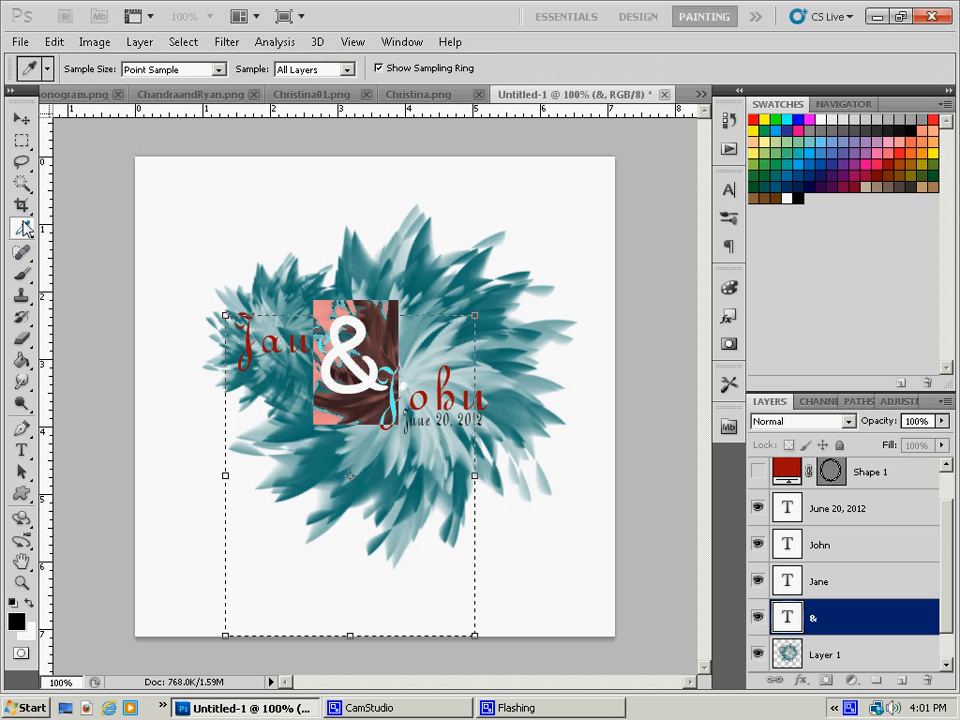
pyautogui.click(278, 332)
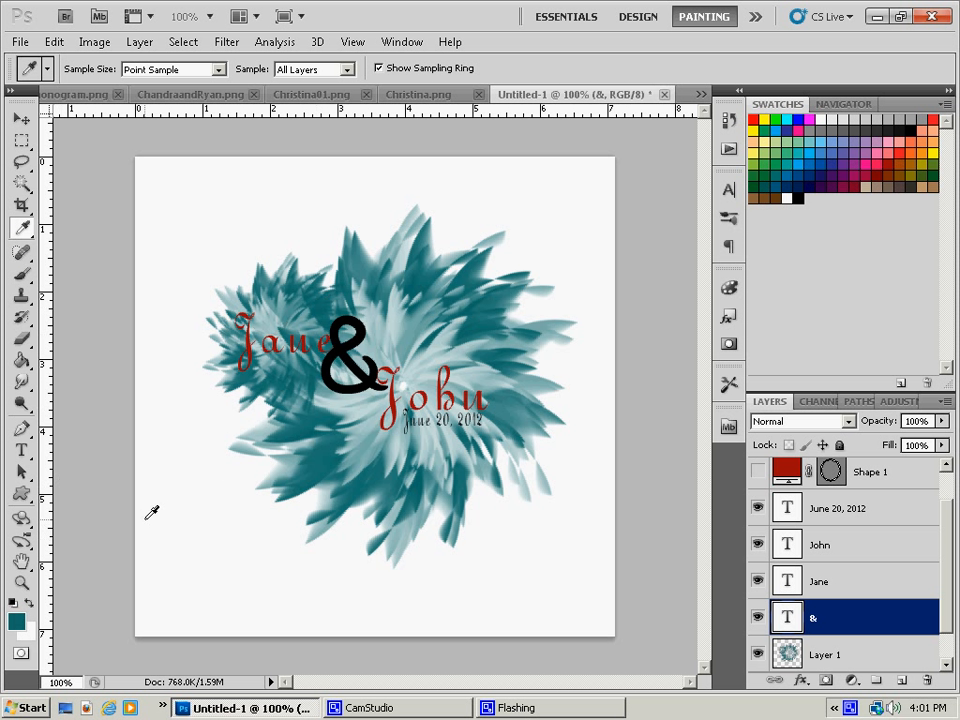
pyautogui.click(21, 450)
pyautogui.click(235, 378)
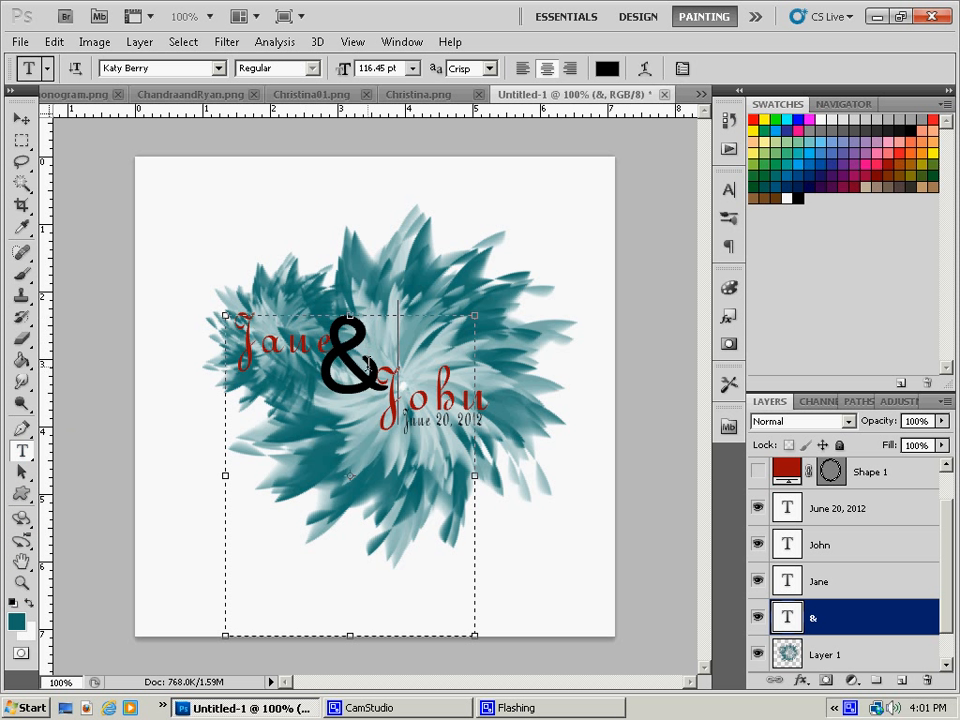
pyautogui.hotkey('ctrl', 'a')
pyautogui.click(22, 622)
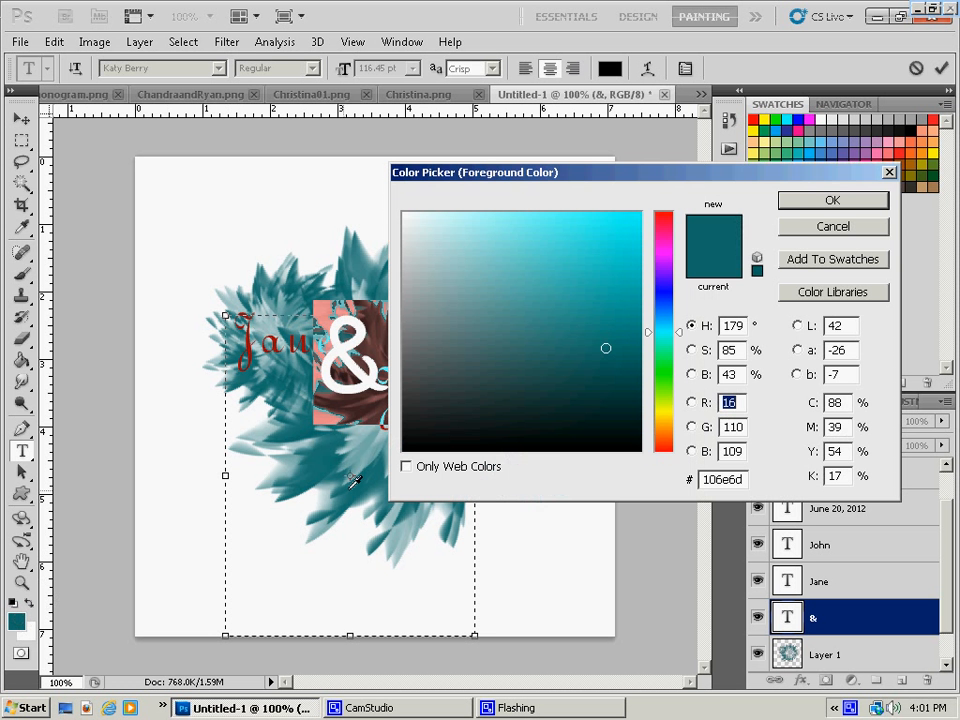
pyautogui.click(620, 414)
pyautogui.click(832, 200)
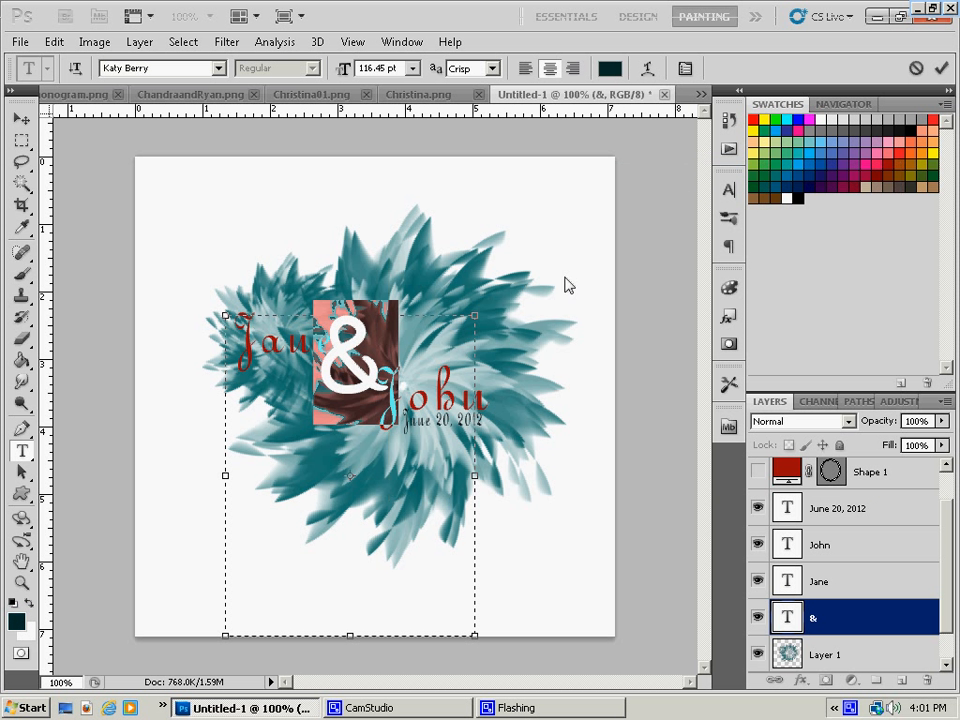
pyautogui.click(30, 604)
pyautogui.click(32, 605)
pyautogui.click(371, 335)
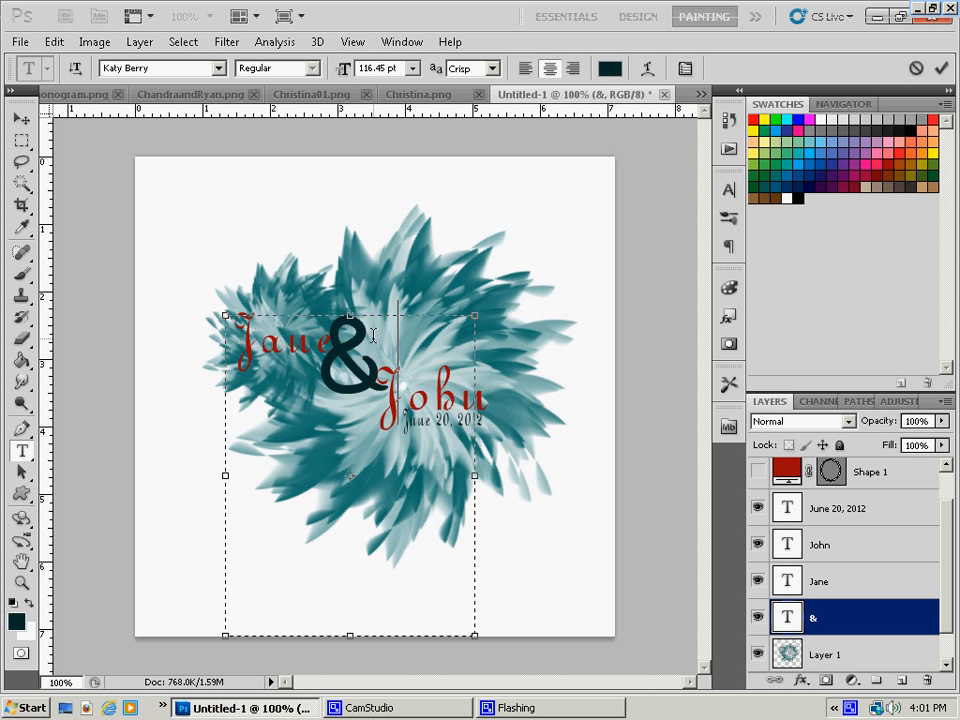
# - Finish the ampersand text edit, hide the Background layer for a transparent backdrop and make the flower layer active
pyautogui.click(20, 118)
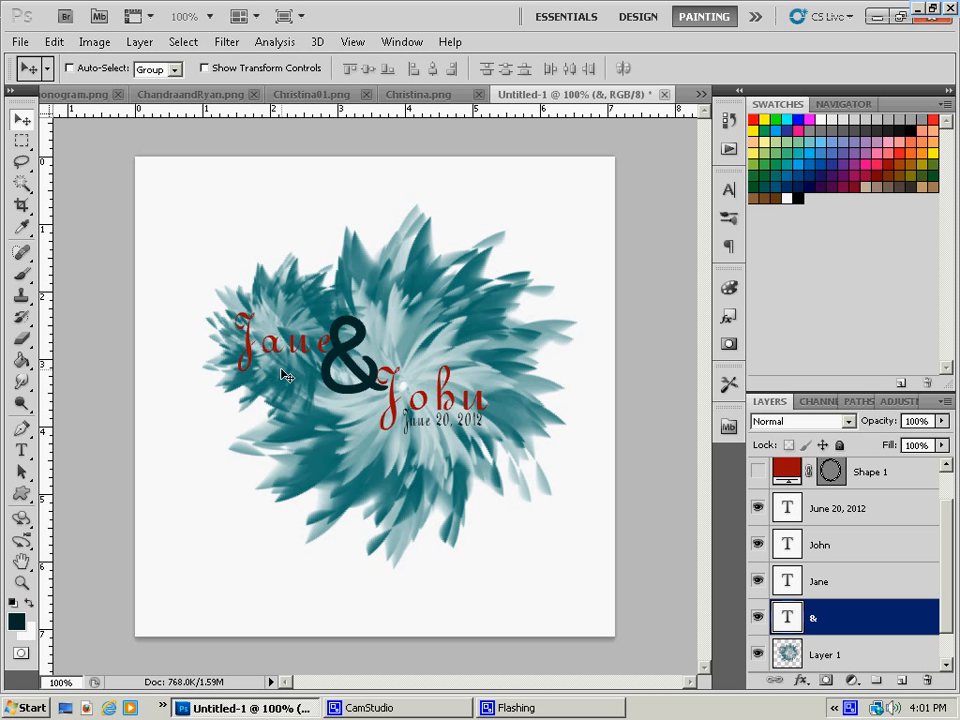
pyautogui.scroll(-1, 765, 494)
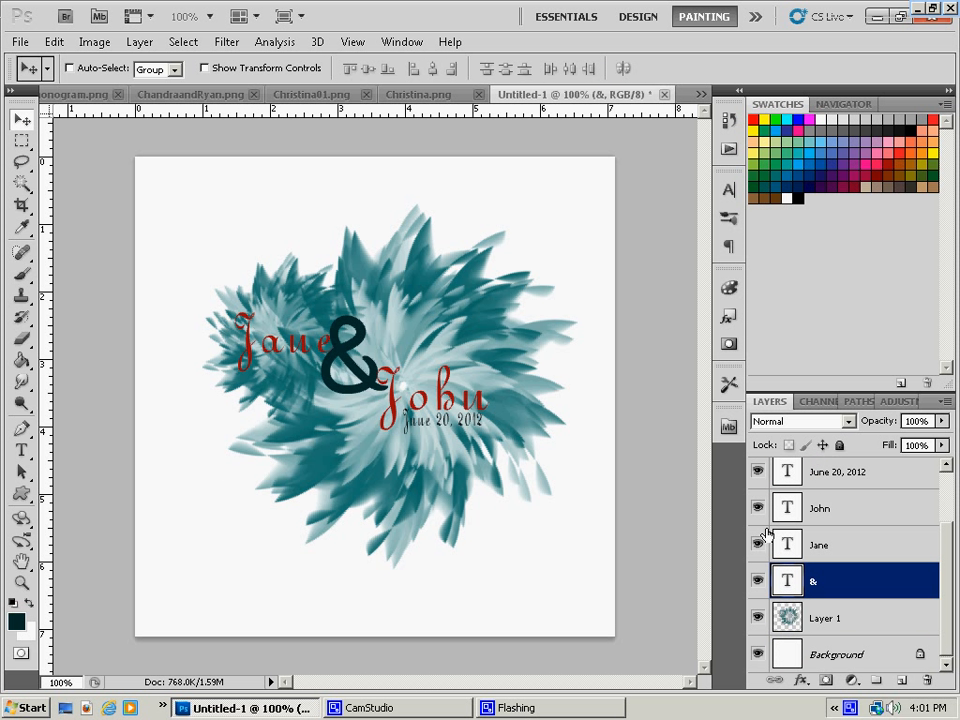
pyautogui.click(757, 655)
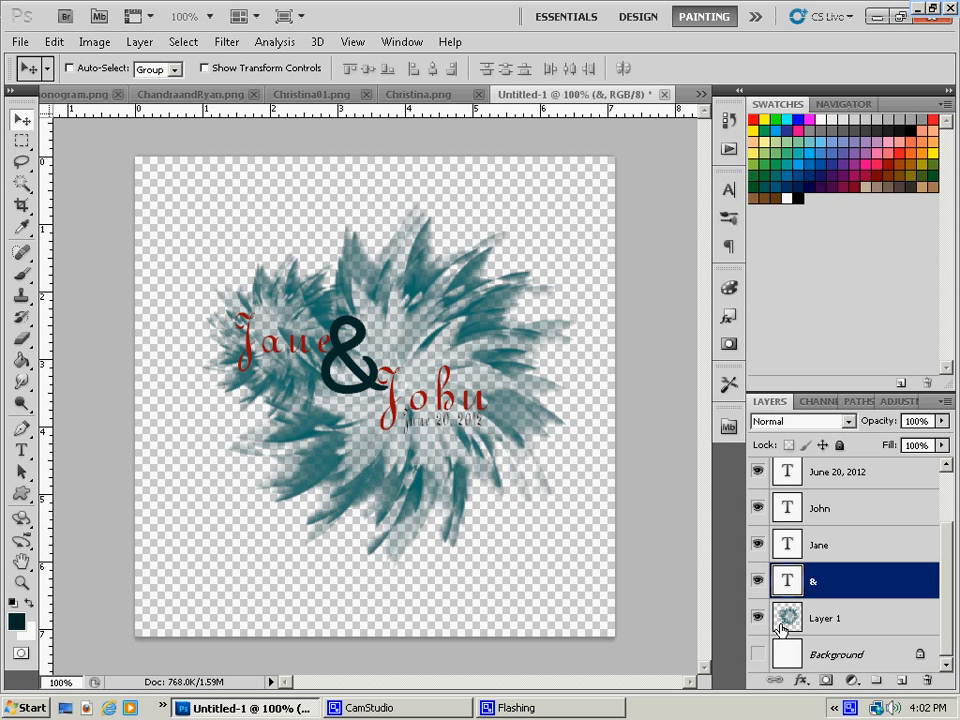
pyautogui.click(832, 621)
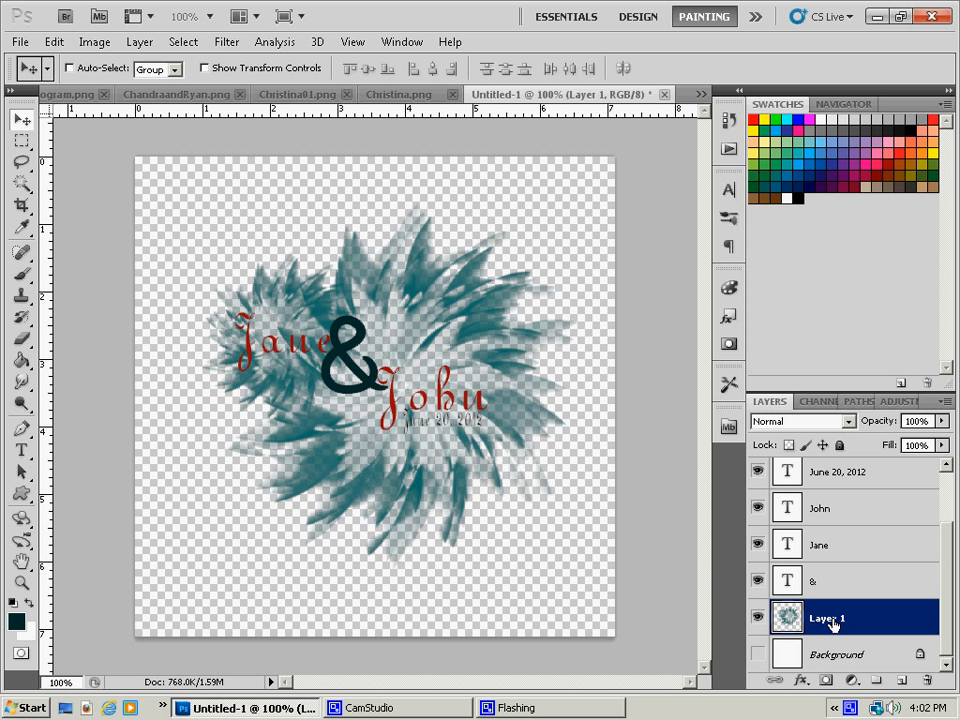
pyautogui.click(758, 654)
pyautogui.click(758, 654)
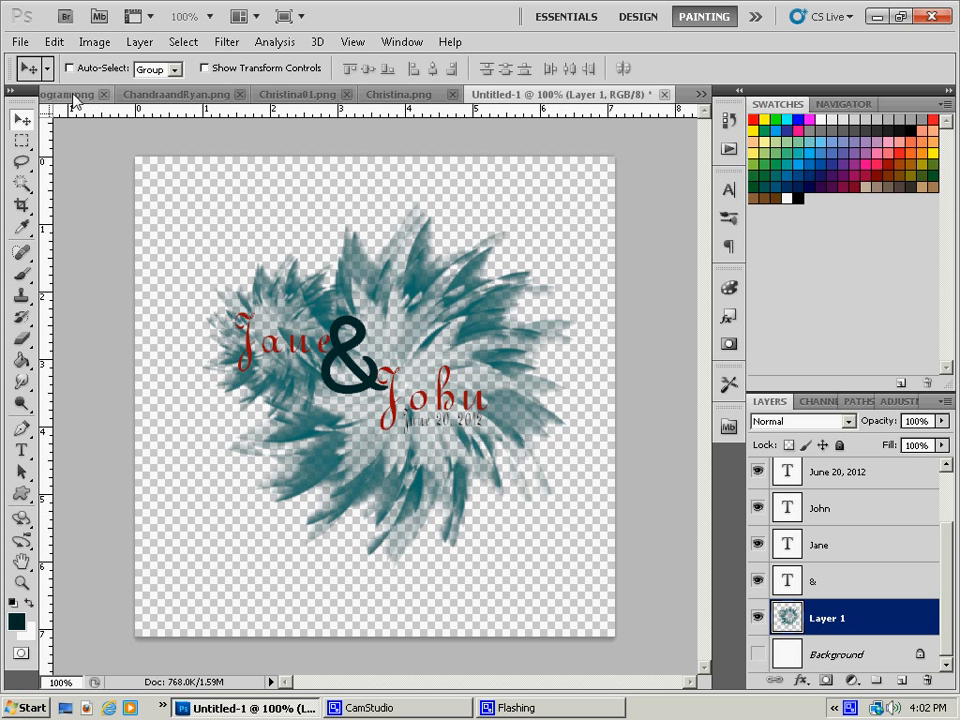
# - Save a copy of the monogram as Untitled-1.png in the Wedding Stuff folder, in PNG format with no interlacing
pyautogui.click(21, 42)
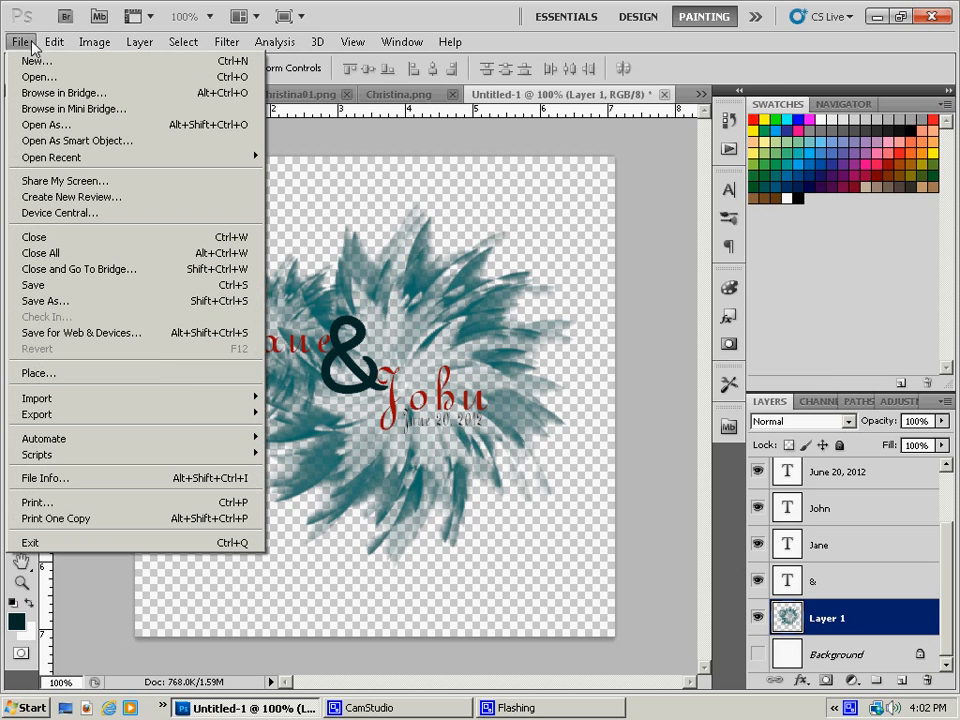
pyautogui.click(58, 301)
pyautogui.click(494, 432)
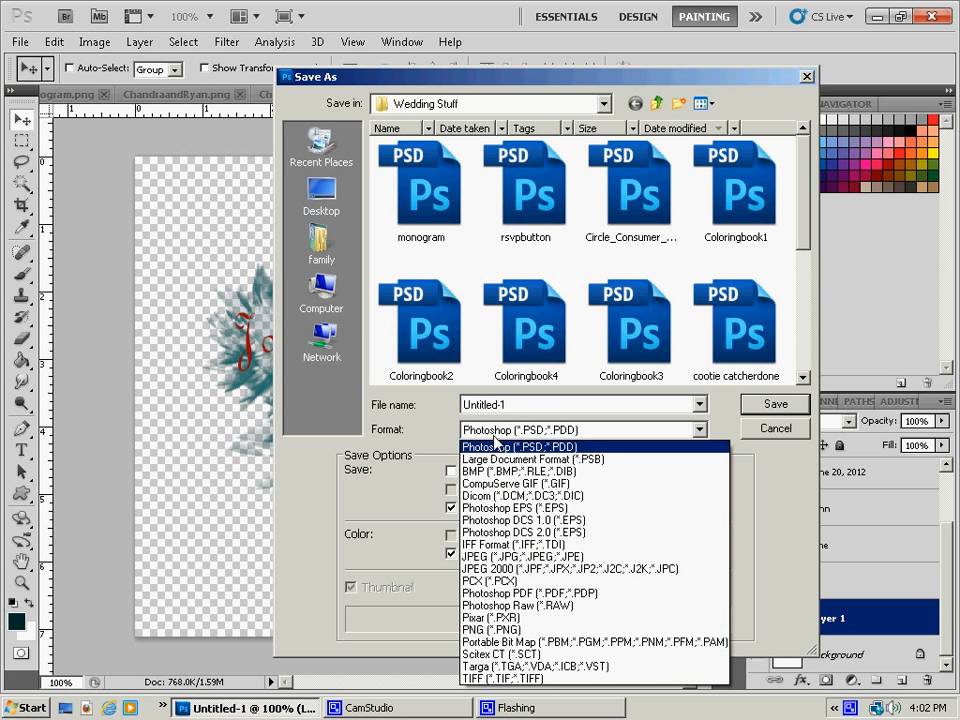
pyautogui.click(511, 630)
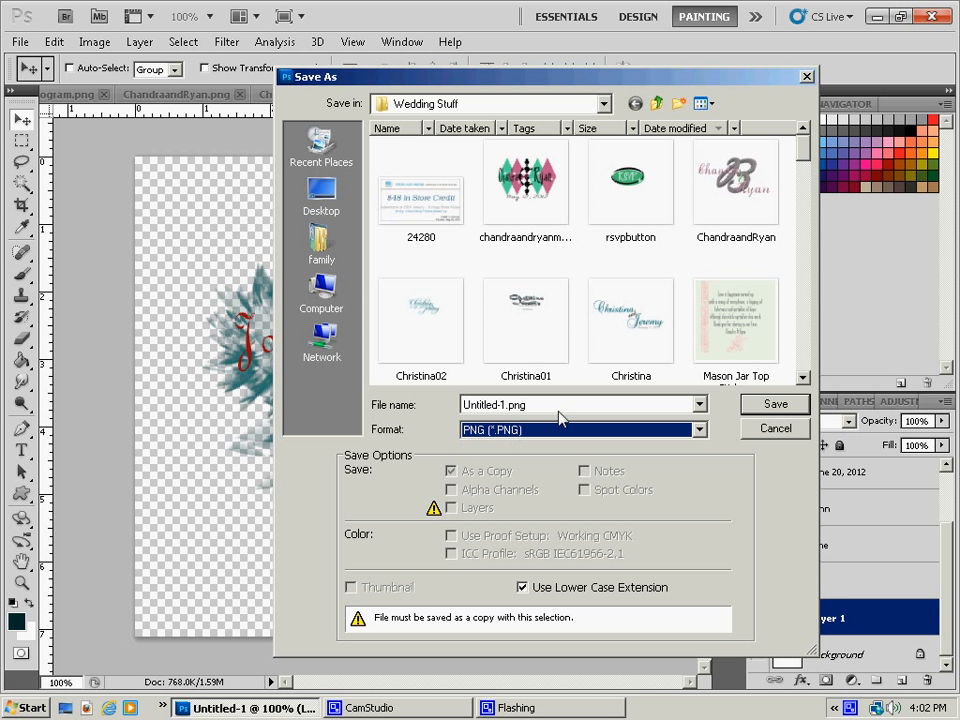
pyautogui.click(772, 408)
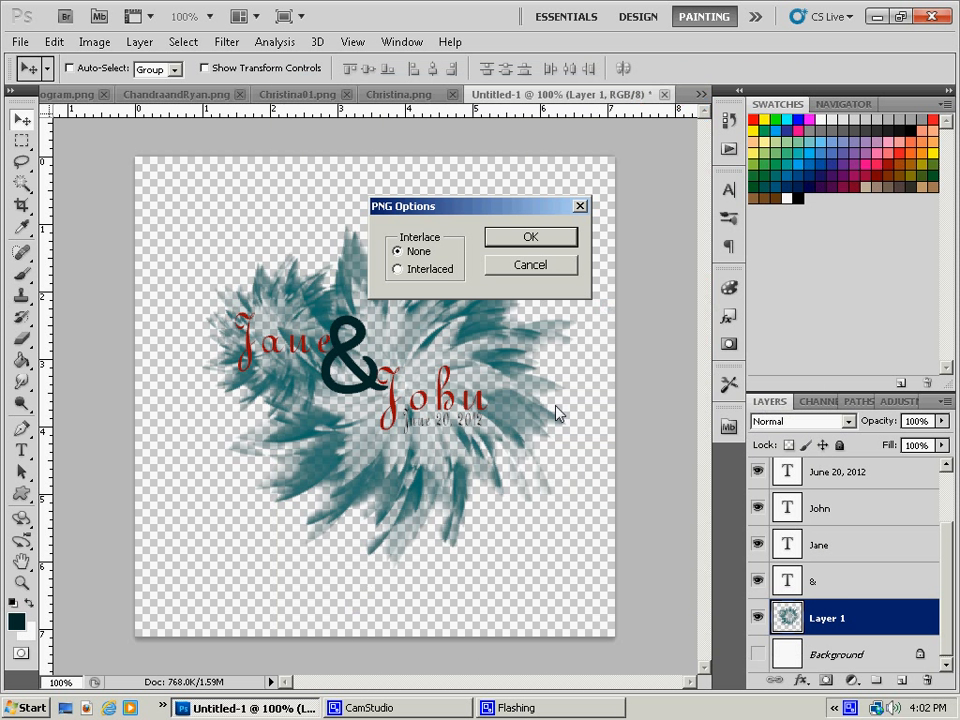
pyautogui.click(528, 240)
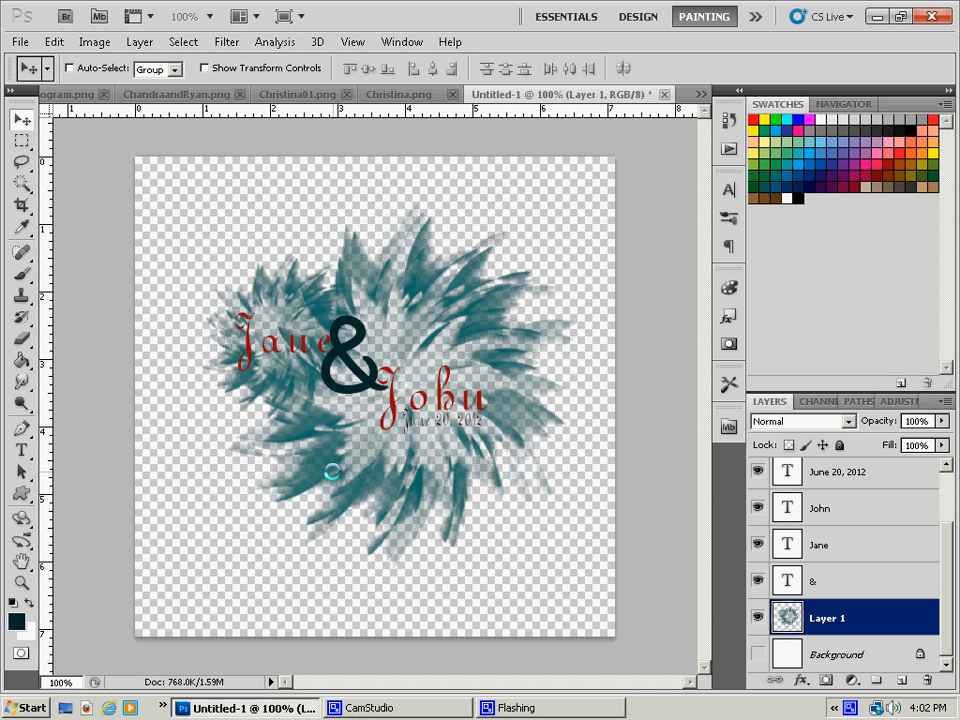